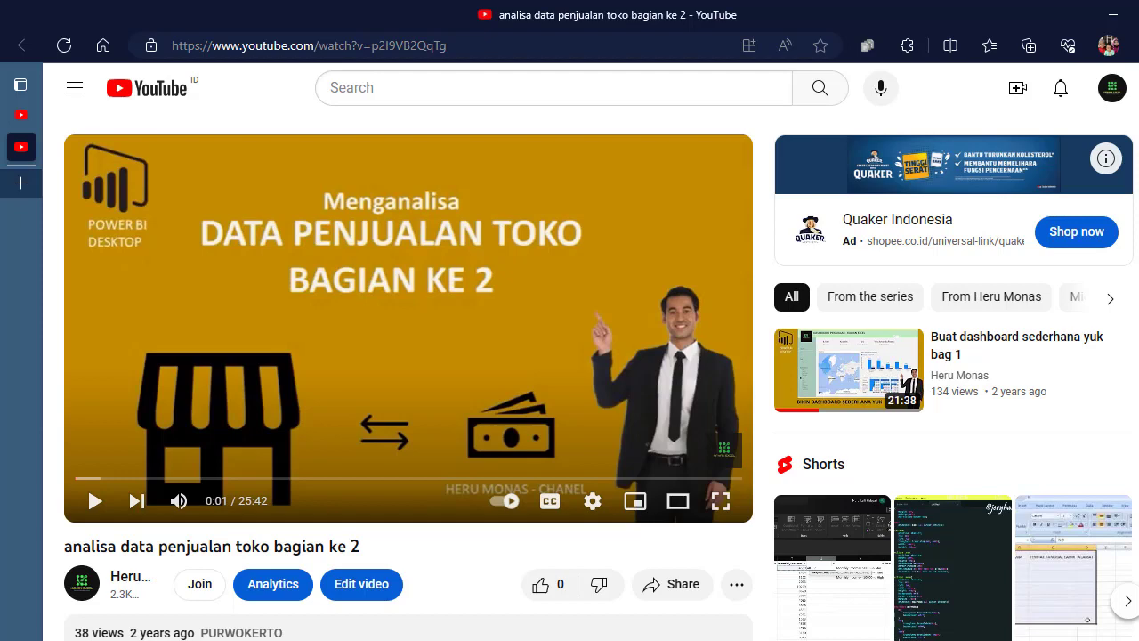
Scroll the sales-analysis part 2 video page down to the description and back up to the player
scroll(601, 376, down, 3)
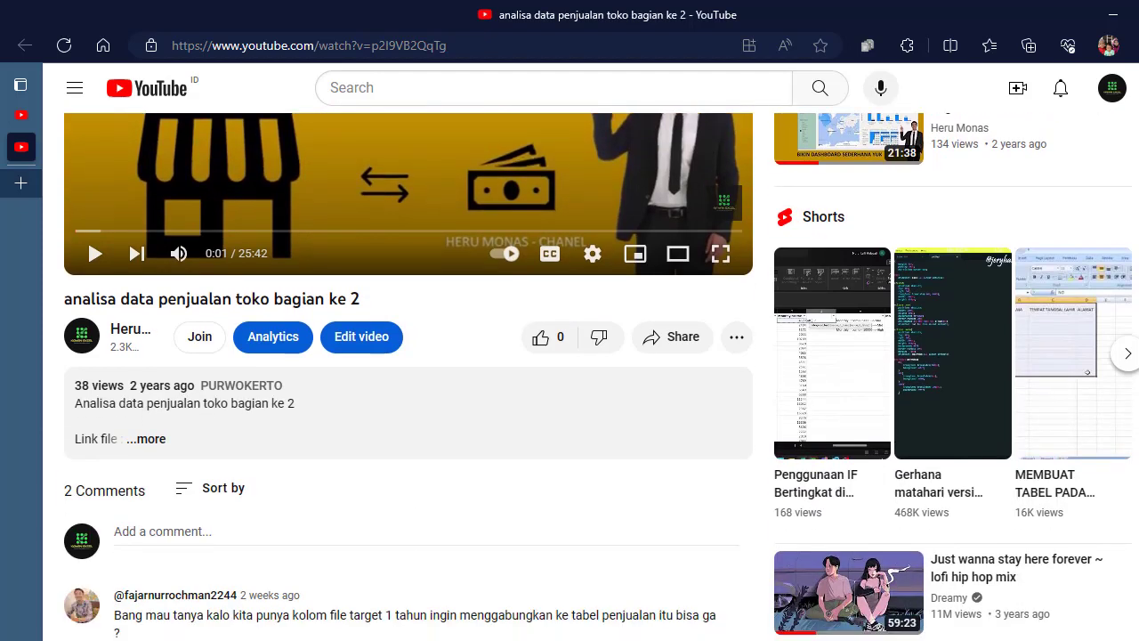
scroll(409, 376, down, 3)
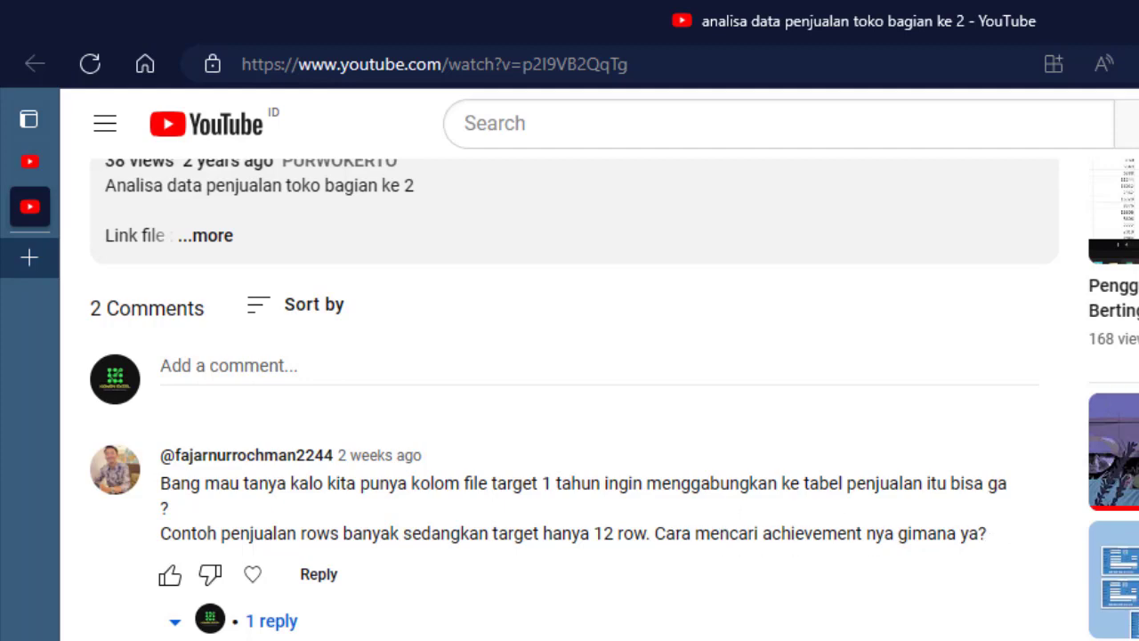
scroll(574, 400, up, 4)
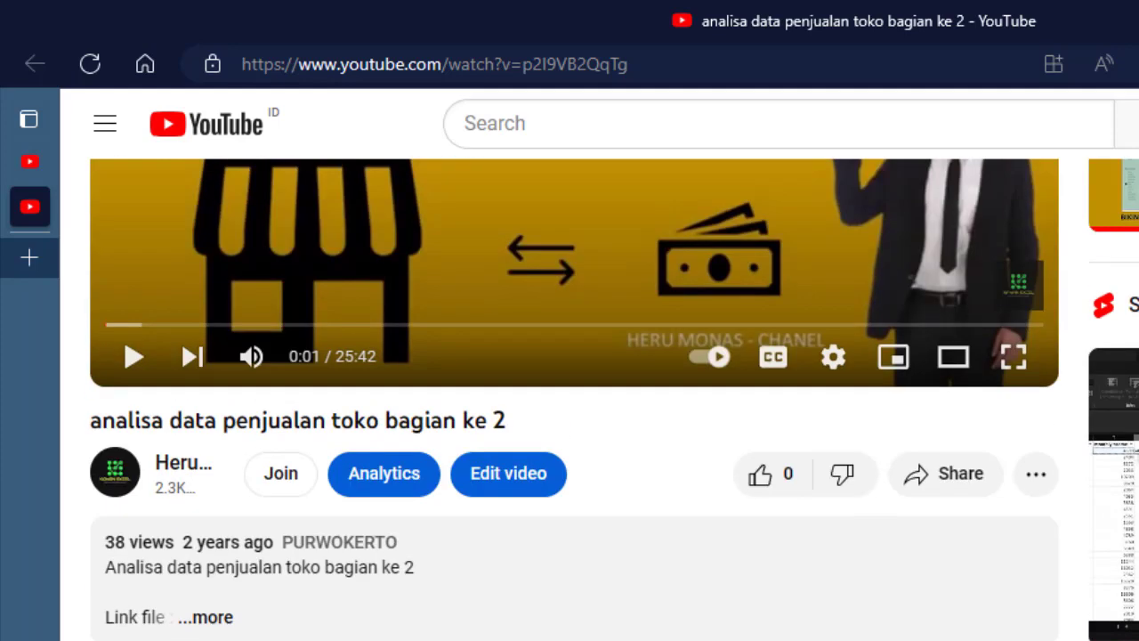
scroll(574, 401, up, 3)
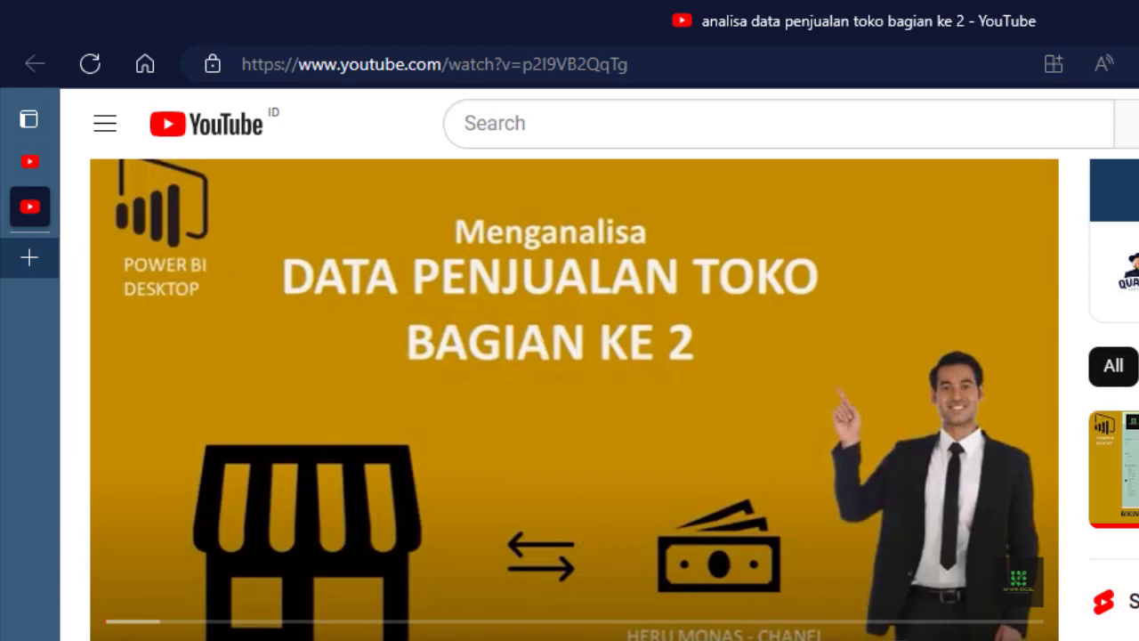
scroll(574, 401, down, 2)
scroll(574, 400, down, 2)
scroll(574, 400, down, 2)
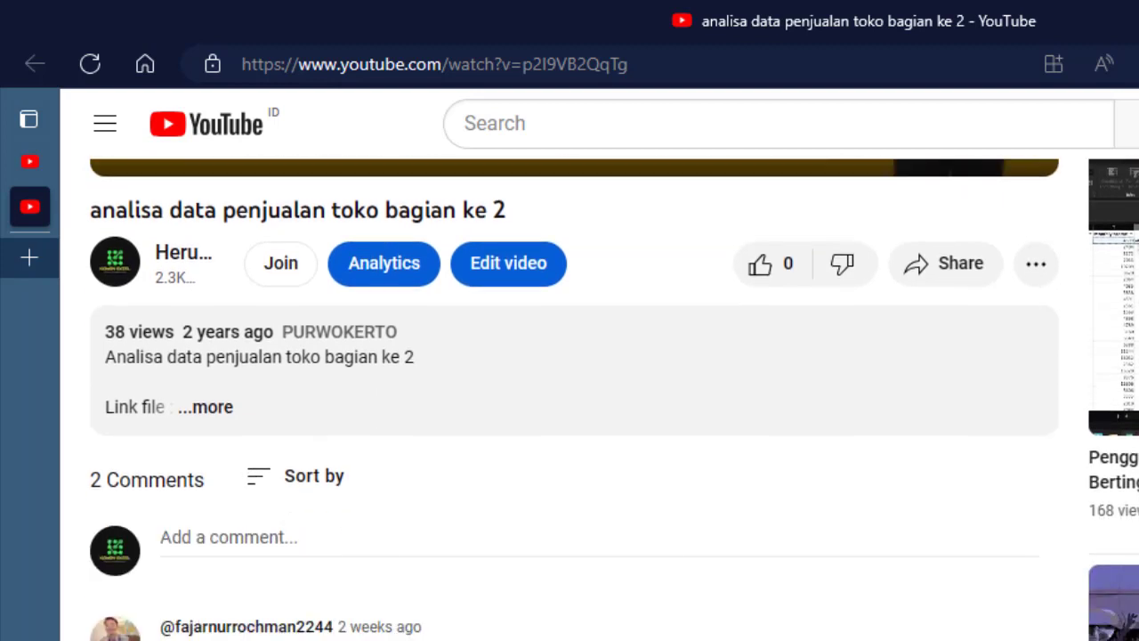
scroll(574, 401, up, 4)
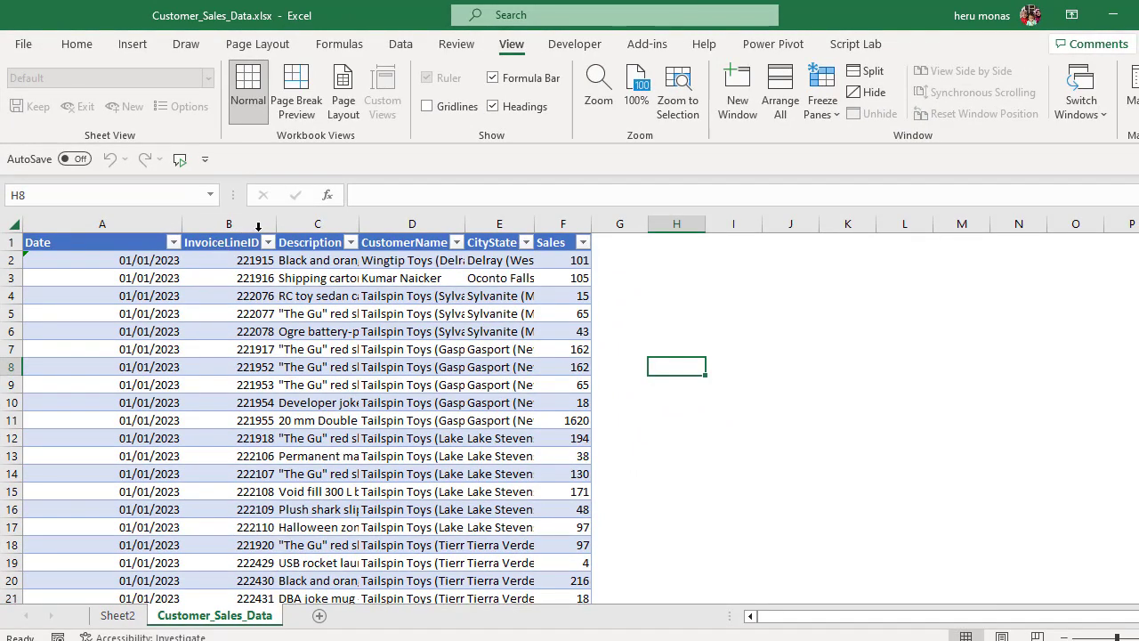
Autofit then narrow the Description column, and widen the CustomerName and CityState columns
double_click(361, 224)
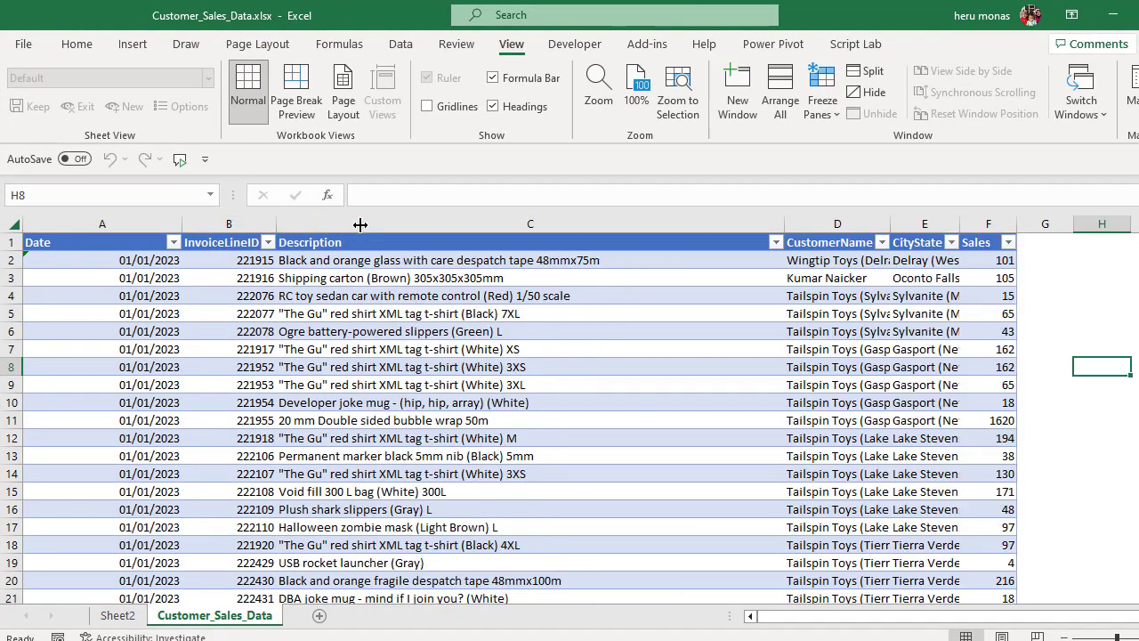
drag(787, 219, 522, 223)
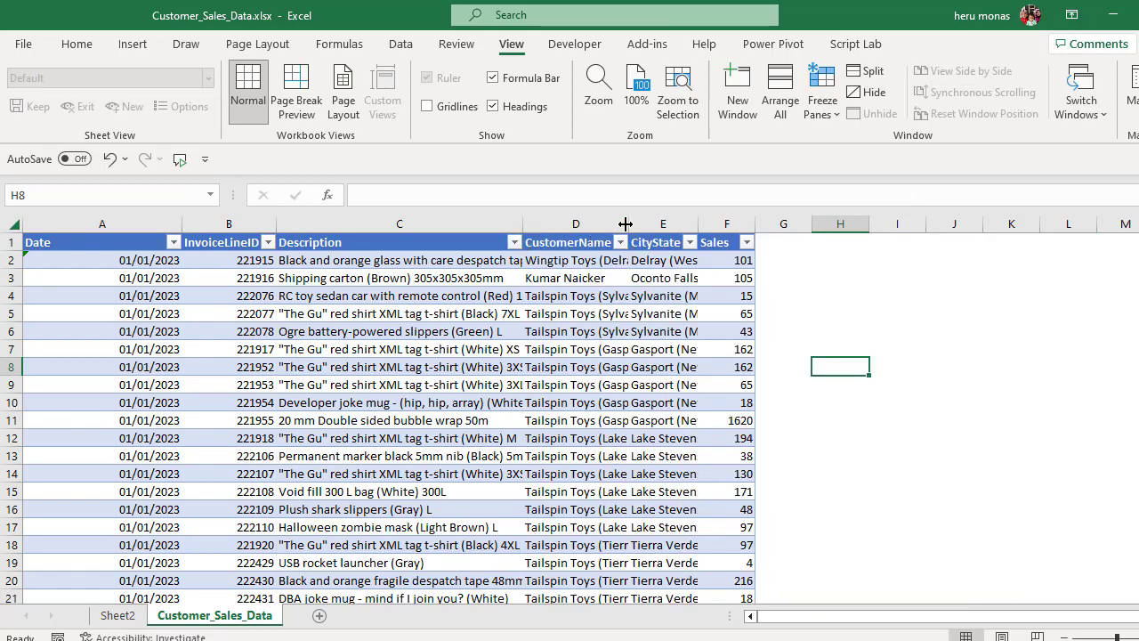
drag(630, 223, 658, 225)
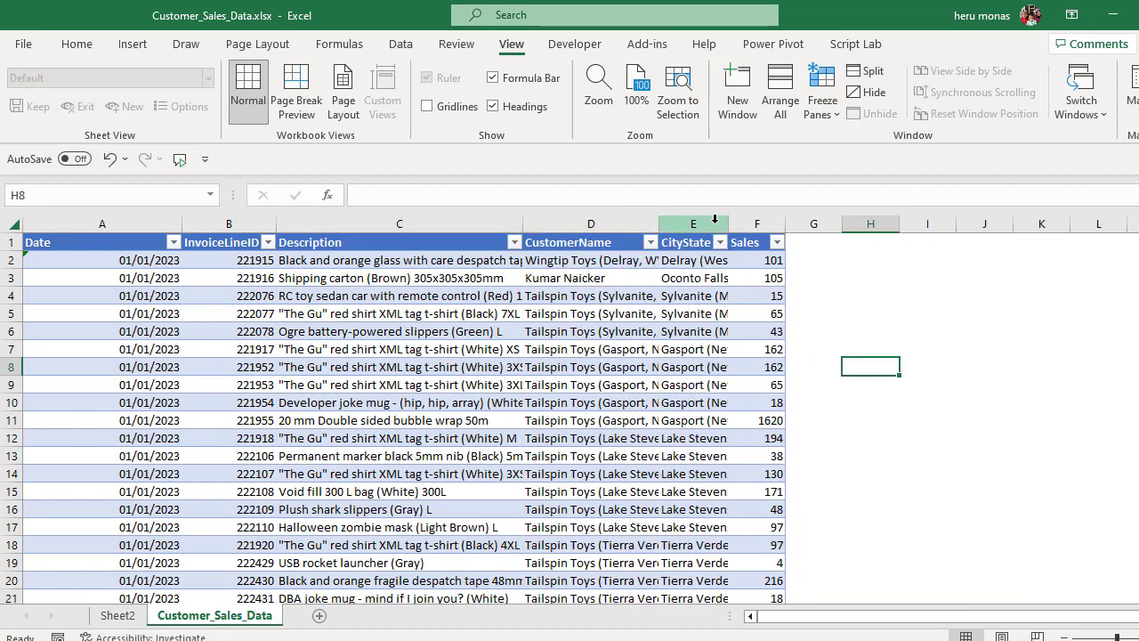
drag(730, 224, 751, 222)
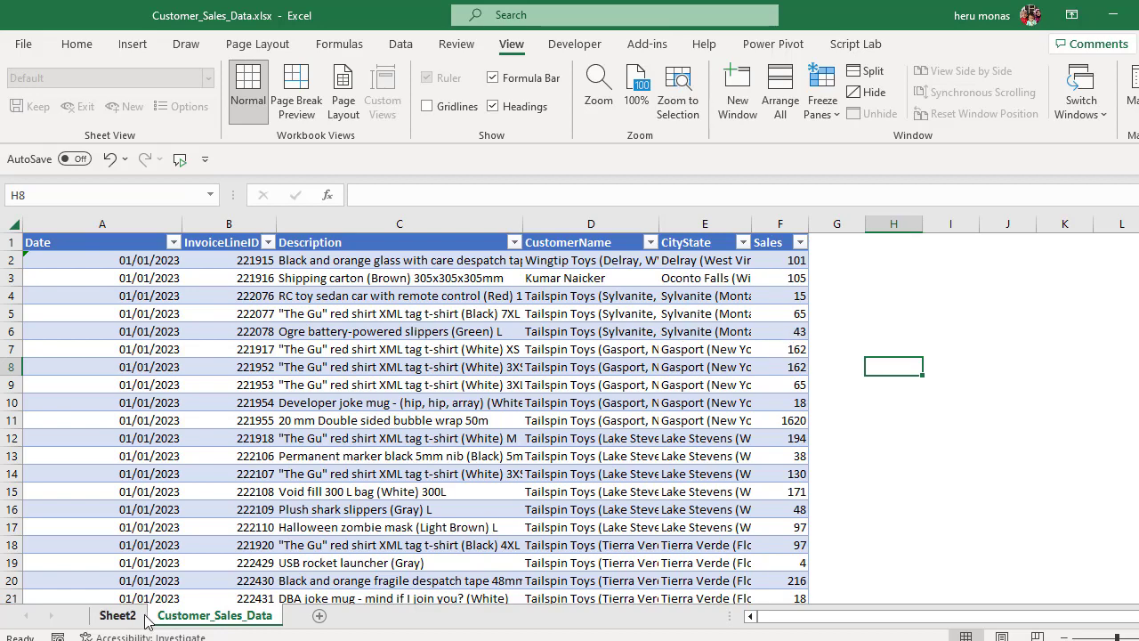
View Sheet2's monthly targets, then step through the Date column formulas from A2
click(118, 615)
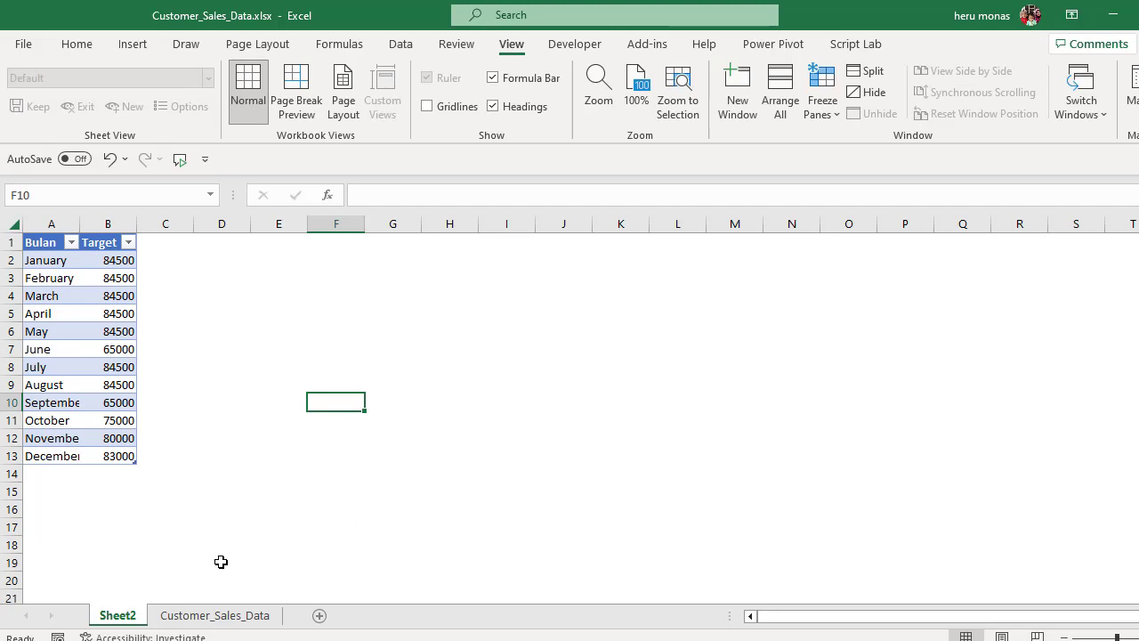
click(214, 616)
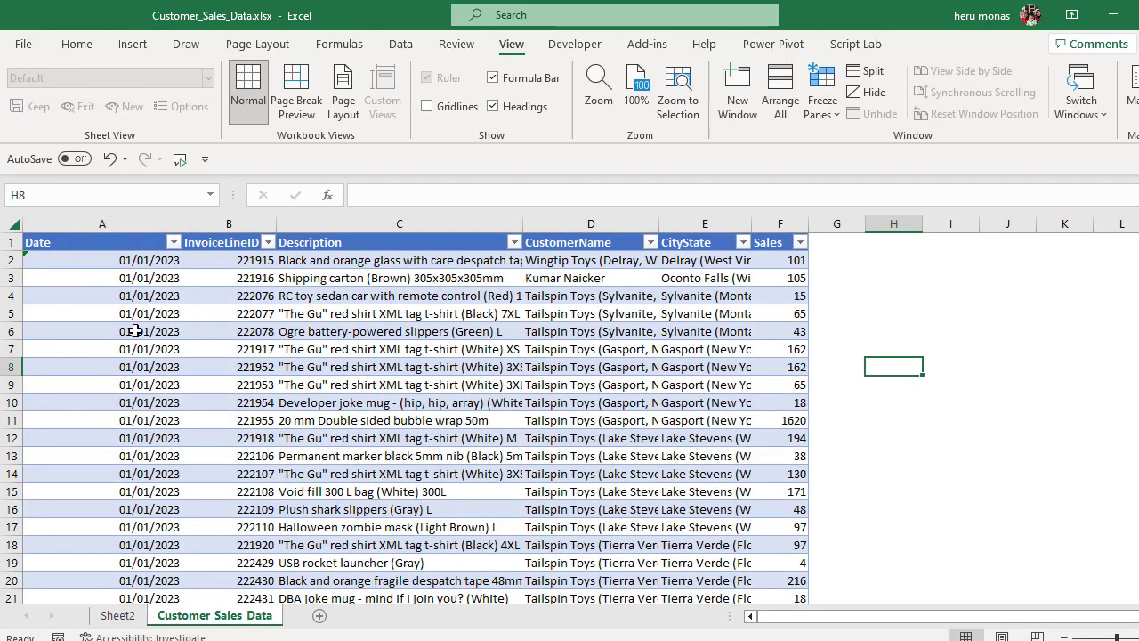
click(146, 260)
key(Down)
key(Down)
key(Down)
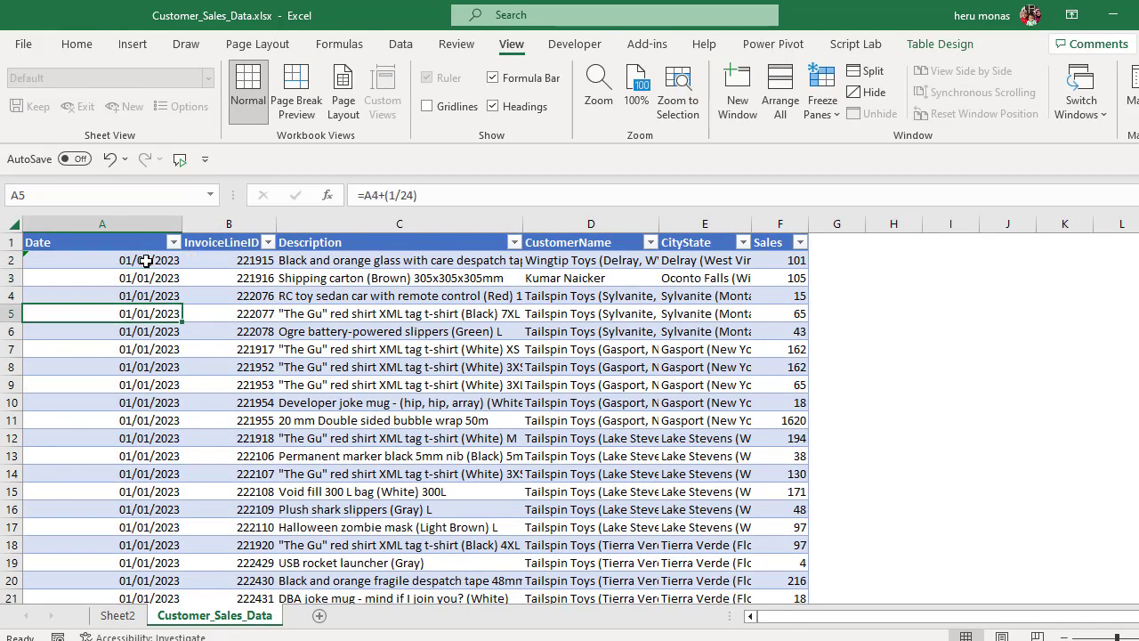
key(Down)
key(Down)
key(Down)
key(Down)
key(Down)
key(Down)
key(Down)
key(Down)
key(Down)
key(Down)
key(Down)
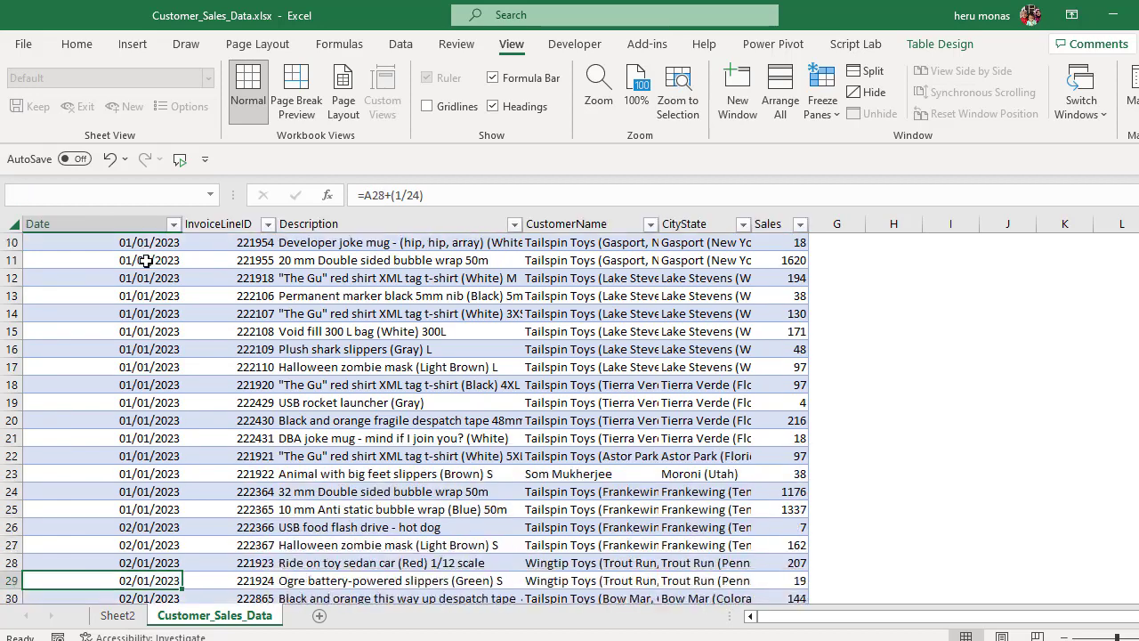
key(Down)
key(Down)
key(Down)
key(Down)
key(Down)
key(Down)
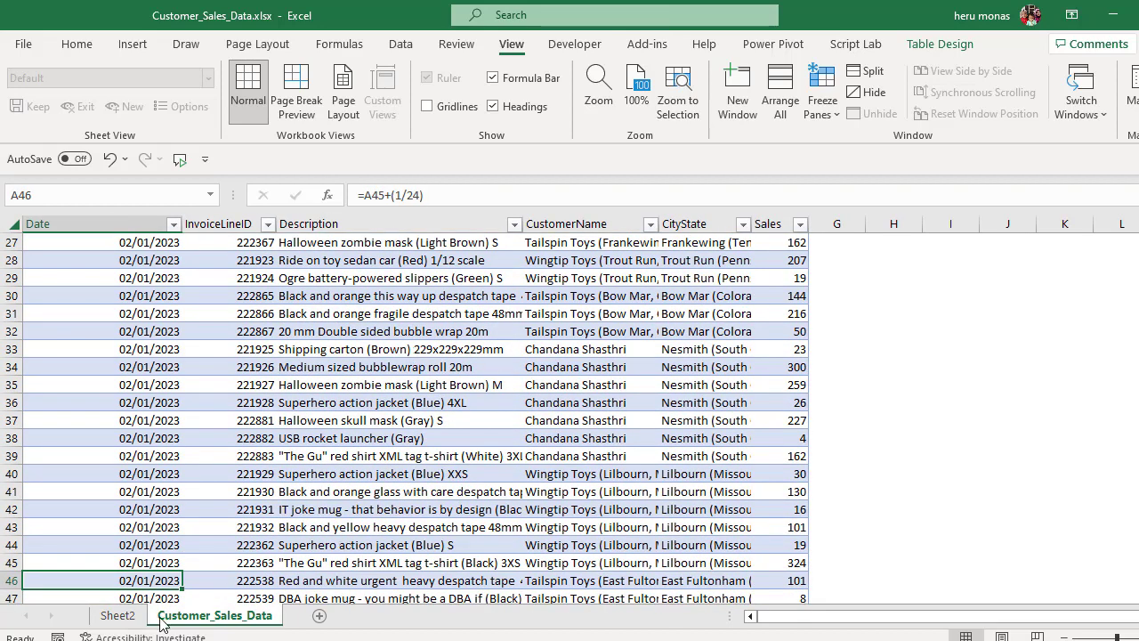
Recheck Sheet2's targets and return to the sales sheet, deselecting the table
click(123, 620)
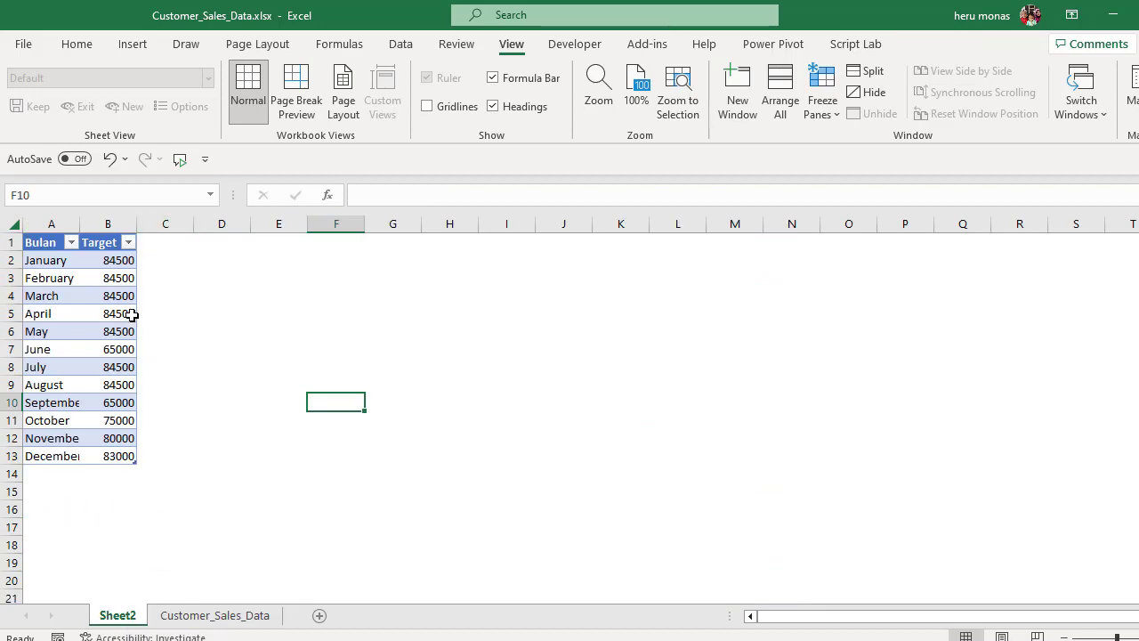
click(230, 616)
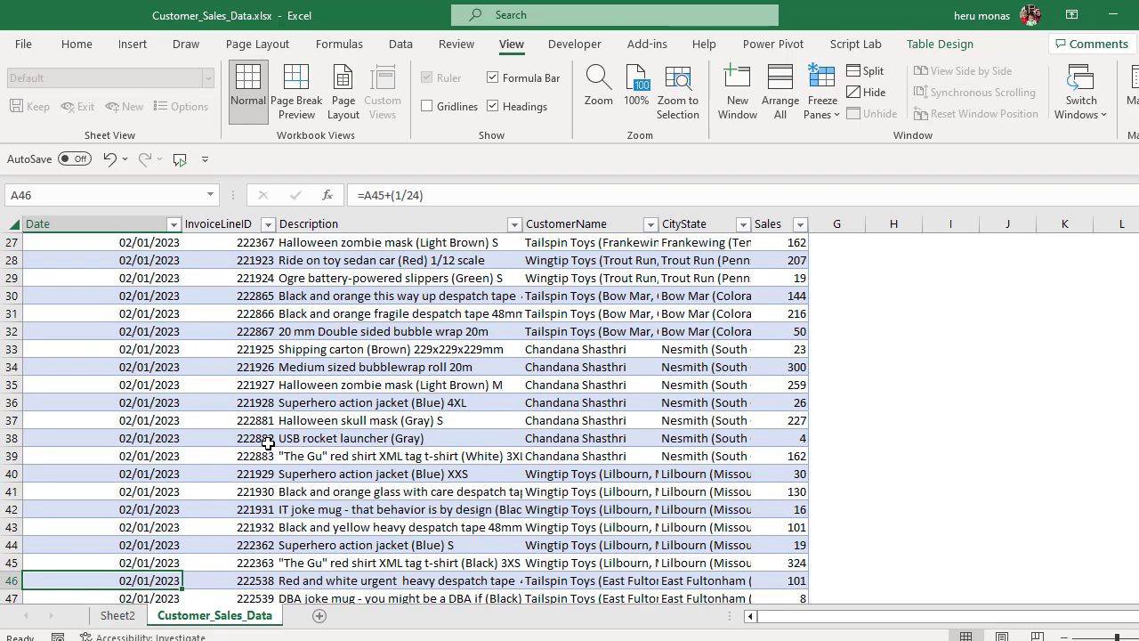
click(894, 351)
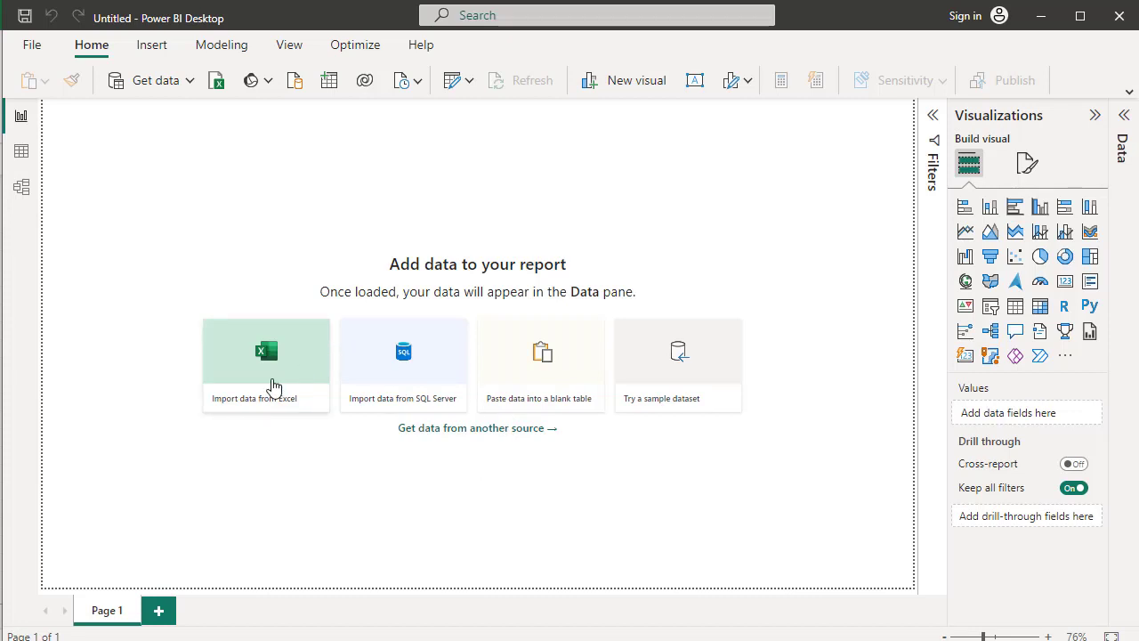
Get data from the Excel workbook Customer_Sales_Data.xlsx in Downloads
click(188, 88)
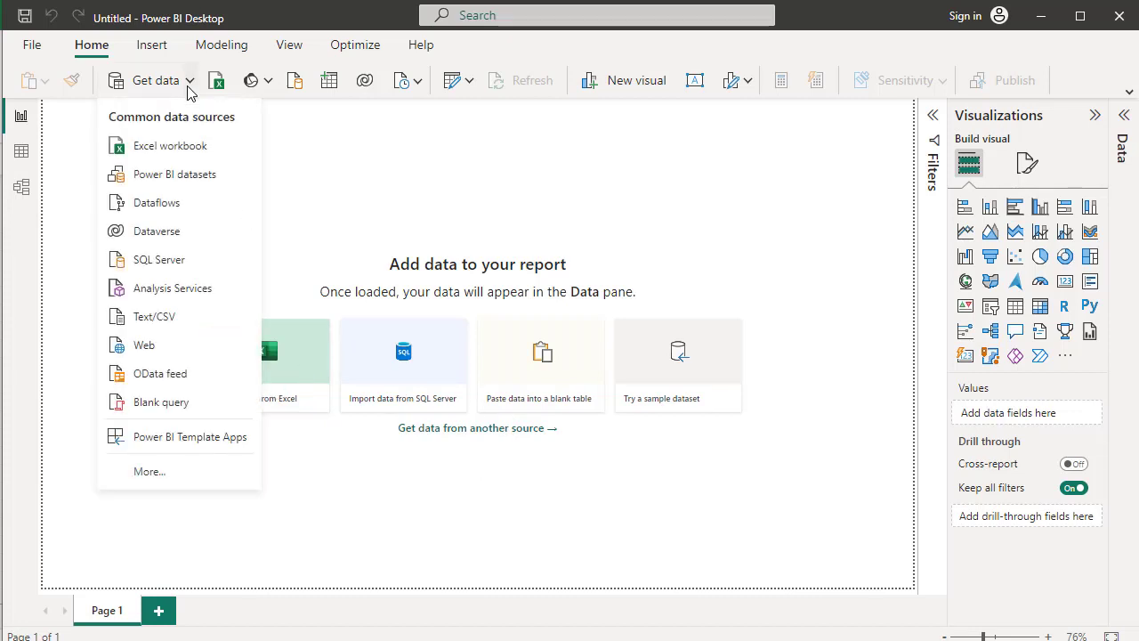
click(188, 148)
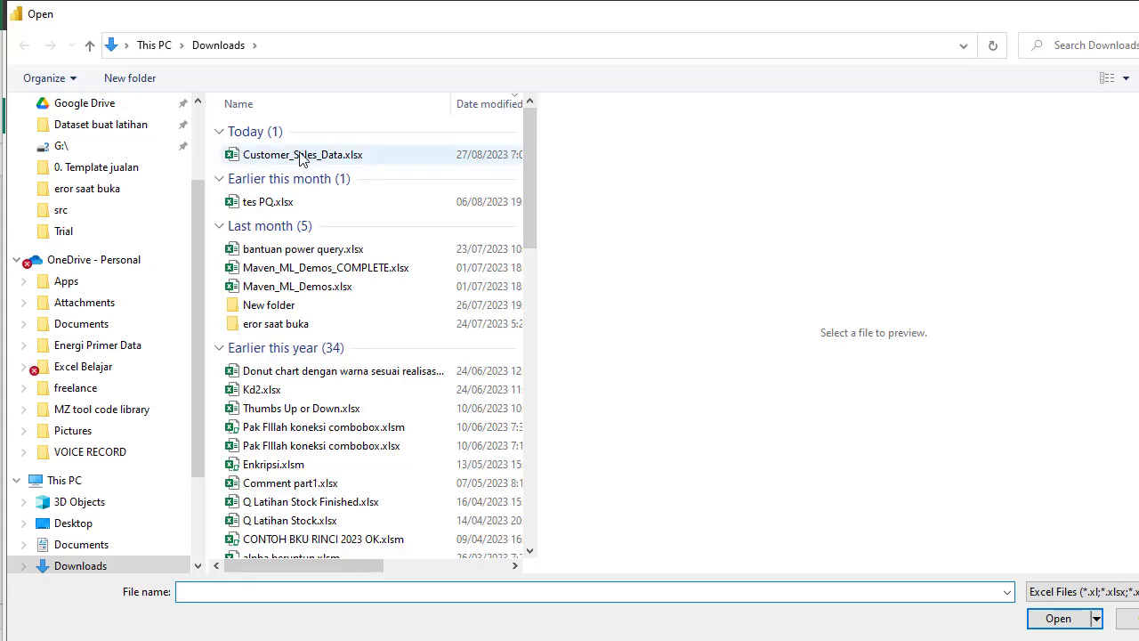
click(301, 155)
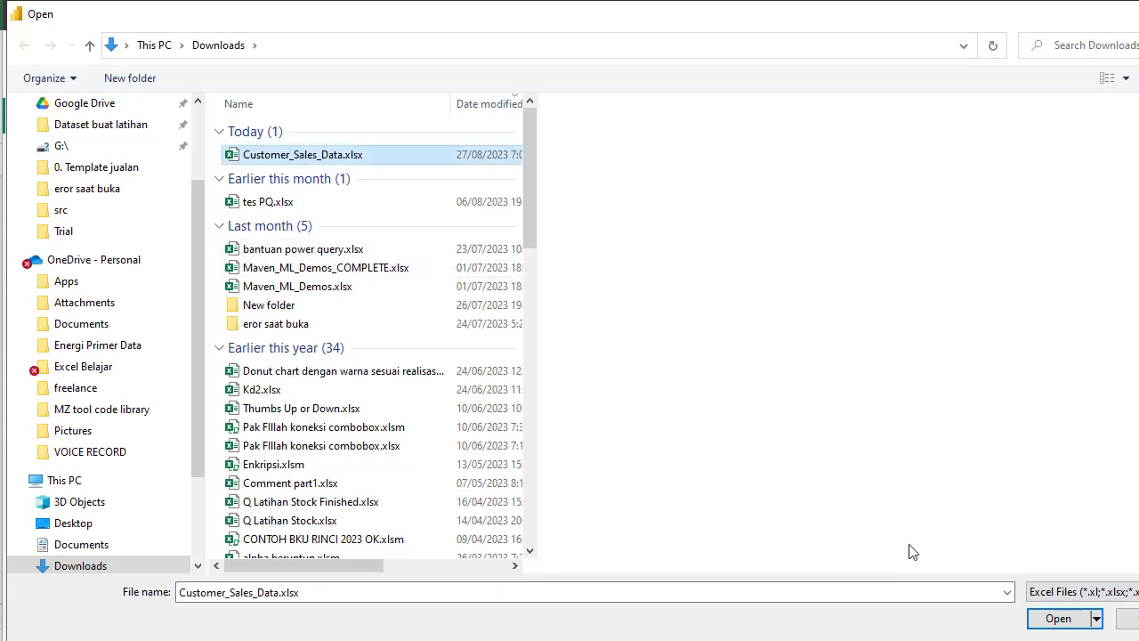
click(1035, 617)
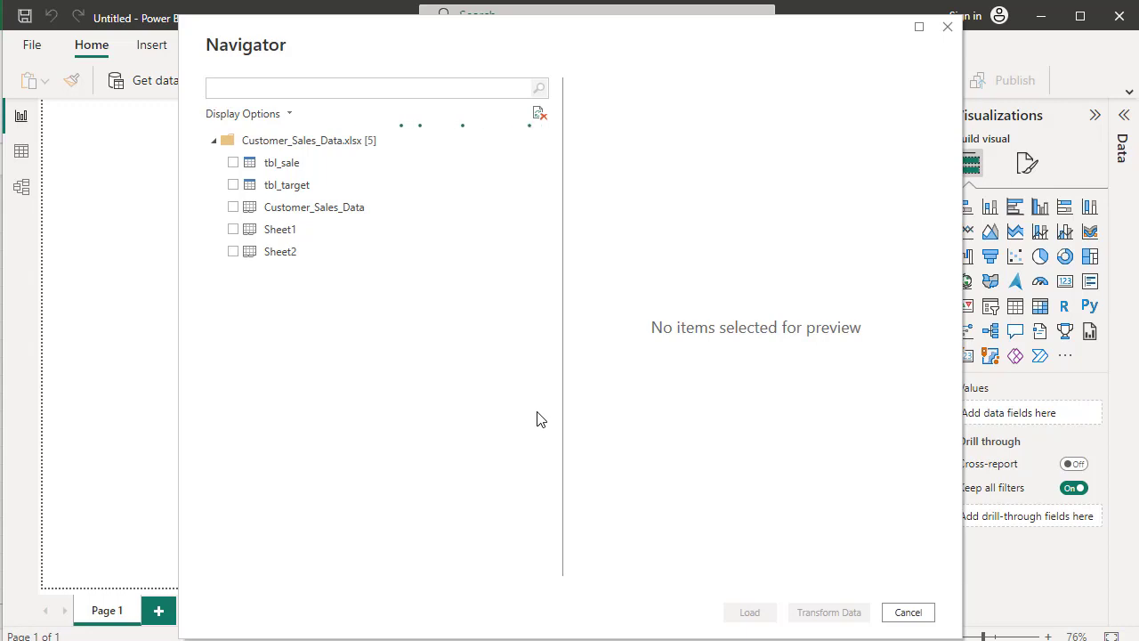
Select tbl_sale and tbl_target in the Navigator for import
click(233, 162)
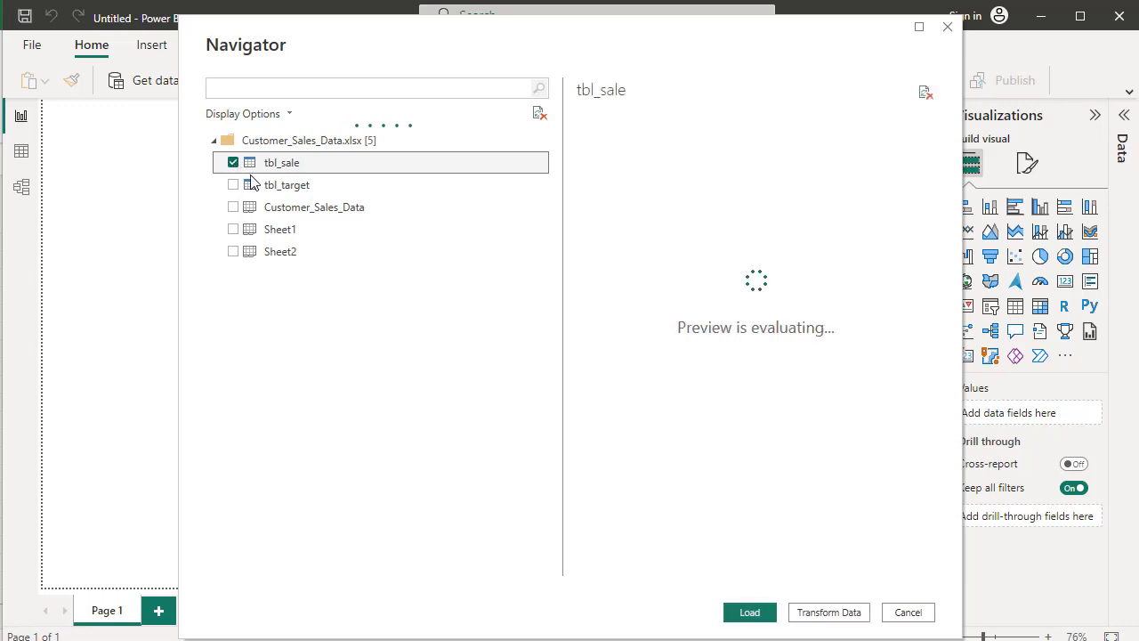
click(233, 185)
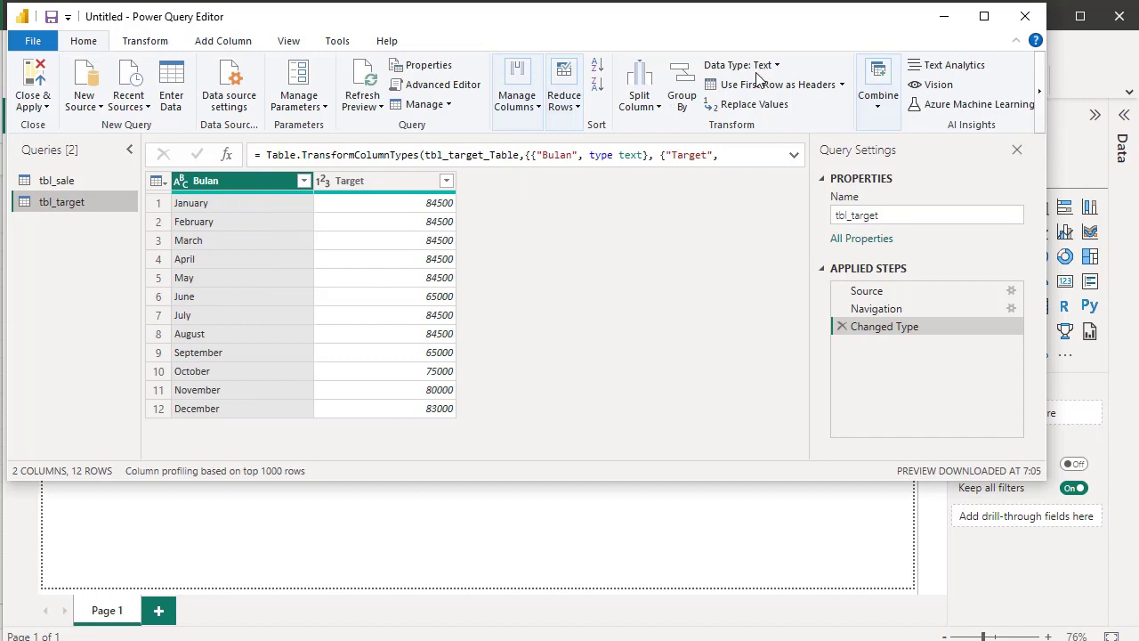
Check tbl_target's Target column, then set tbl_sale's Date column type to Date
click(401, 184)
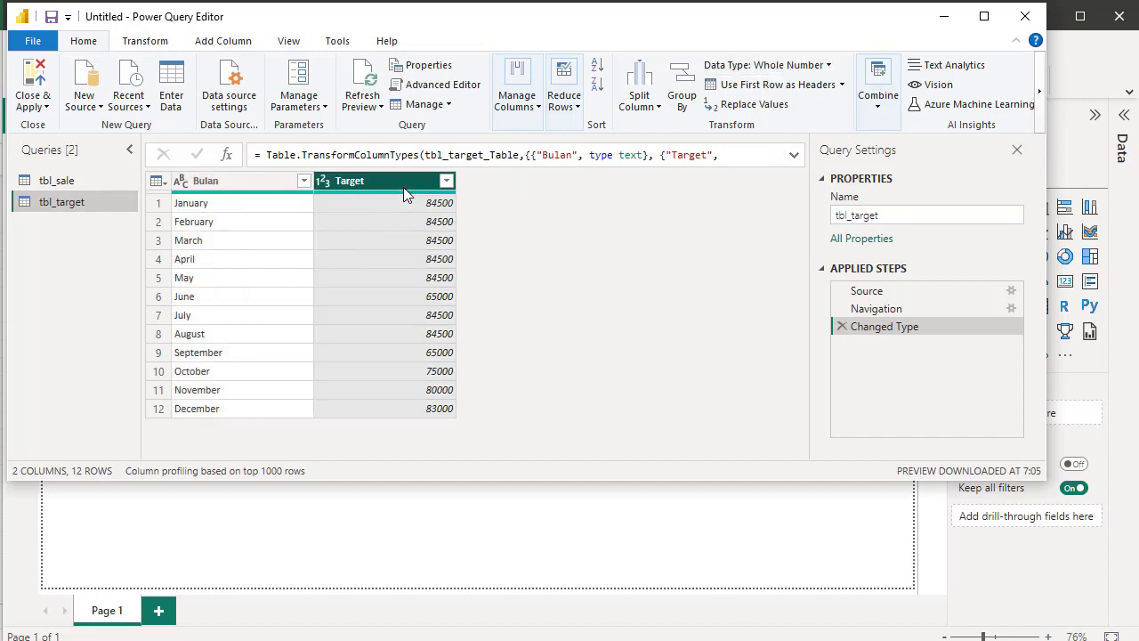
drag(668, 49, 890, 51)
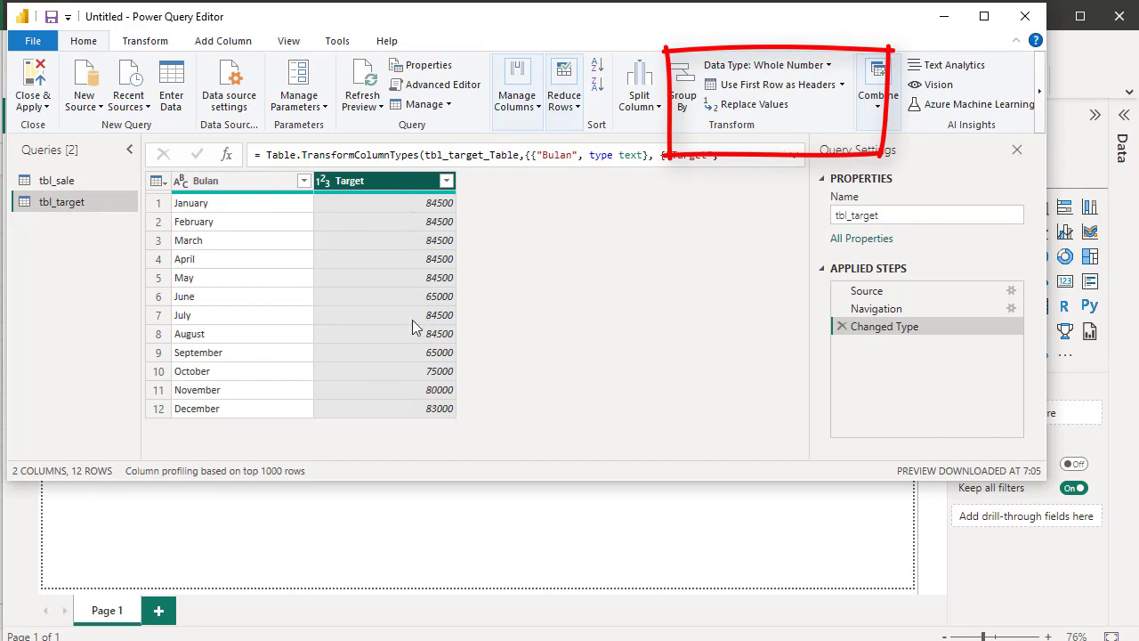
click(86, 181)
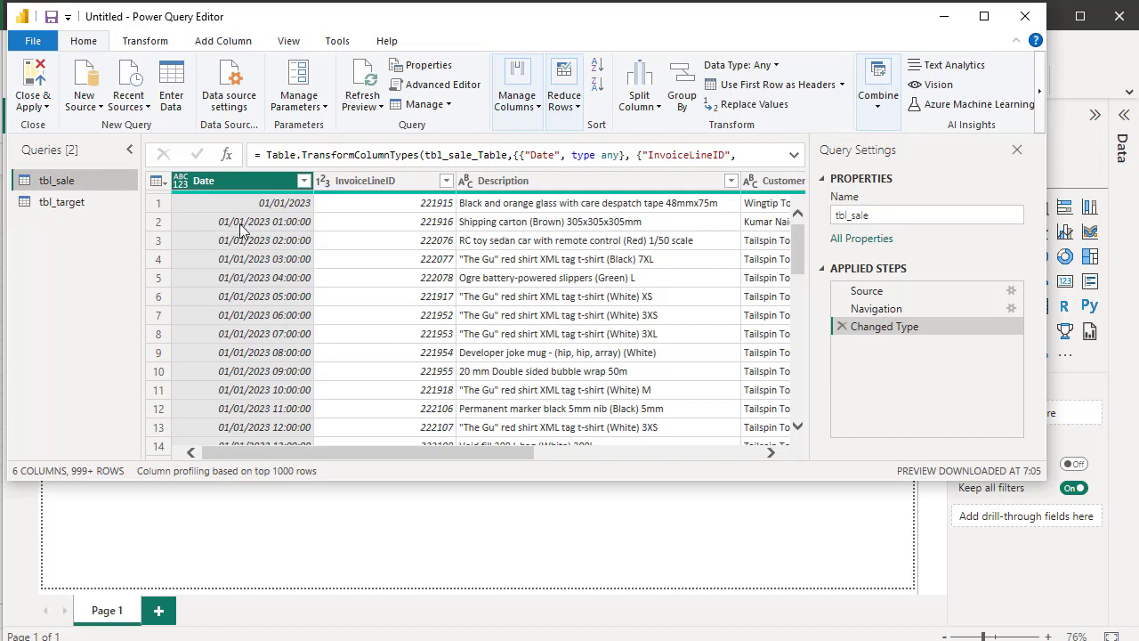
double_click(227, 179)
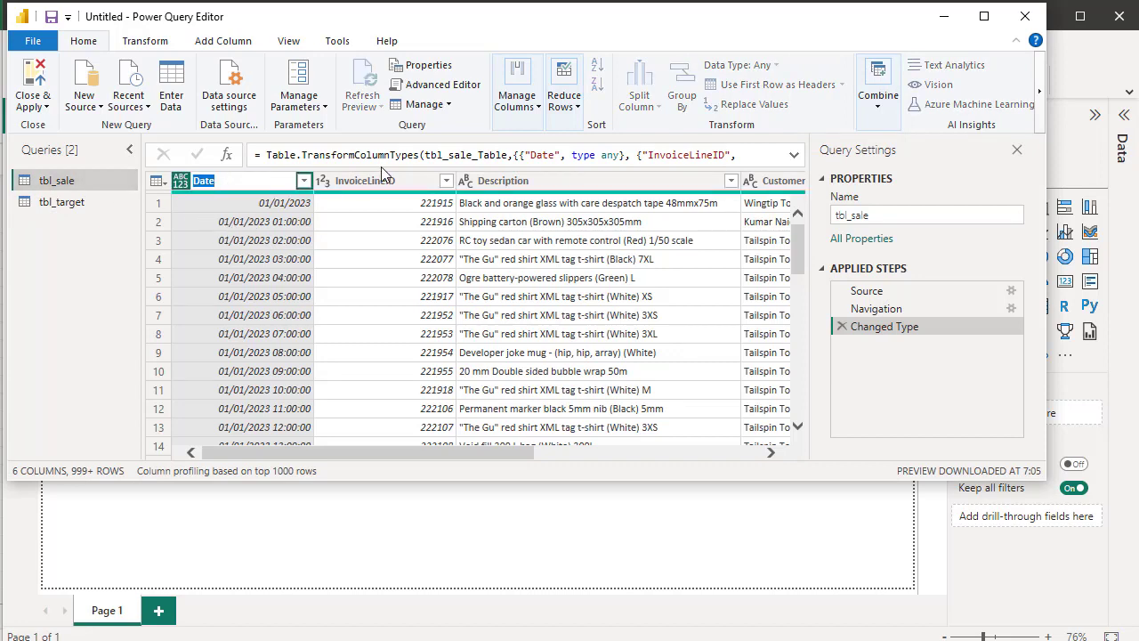
key(Return)
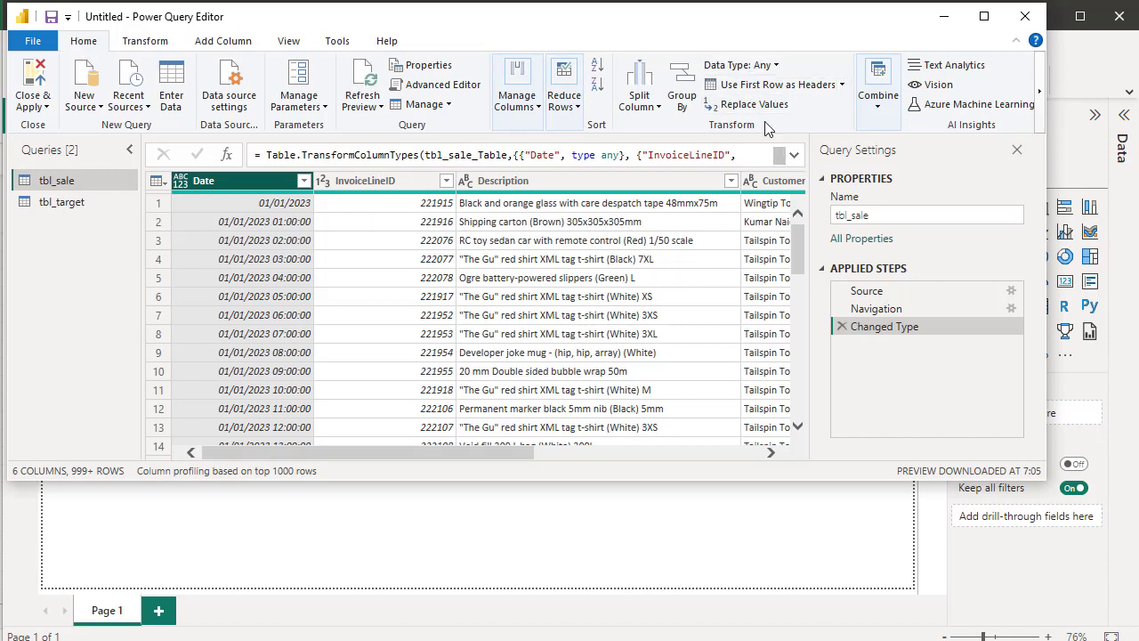
click(777, 68)
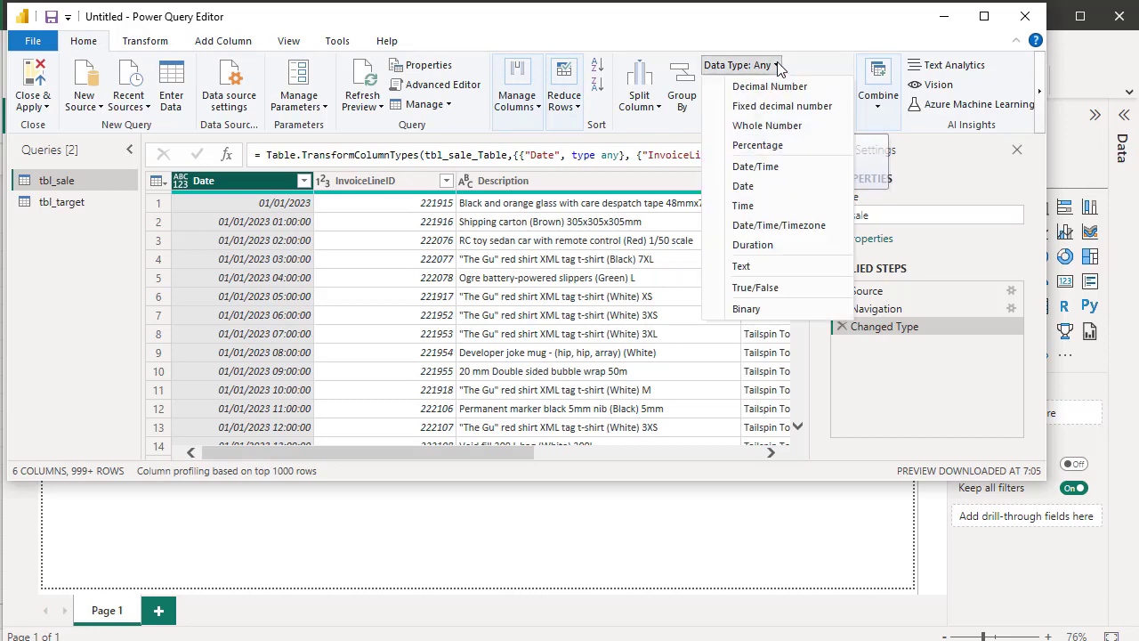
click(762, 186)
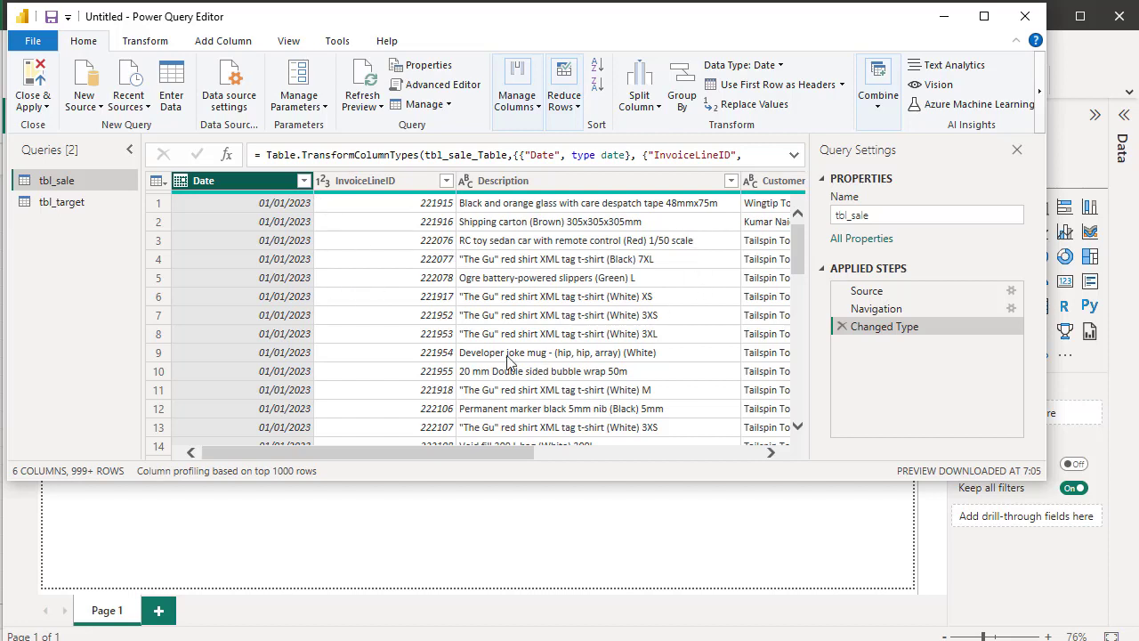
Change InvoiceLineID's data type to Text, replacing the current conversion
click(414, 182)
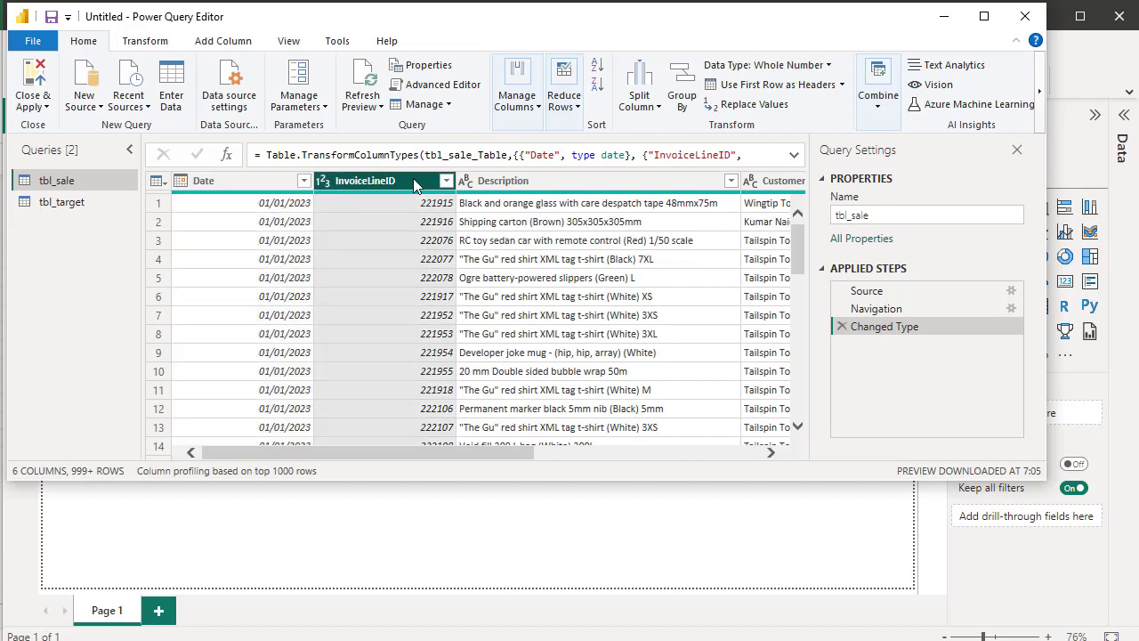
click(829, 65)
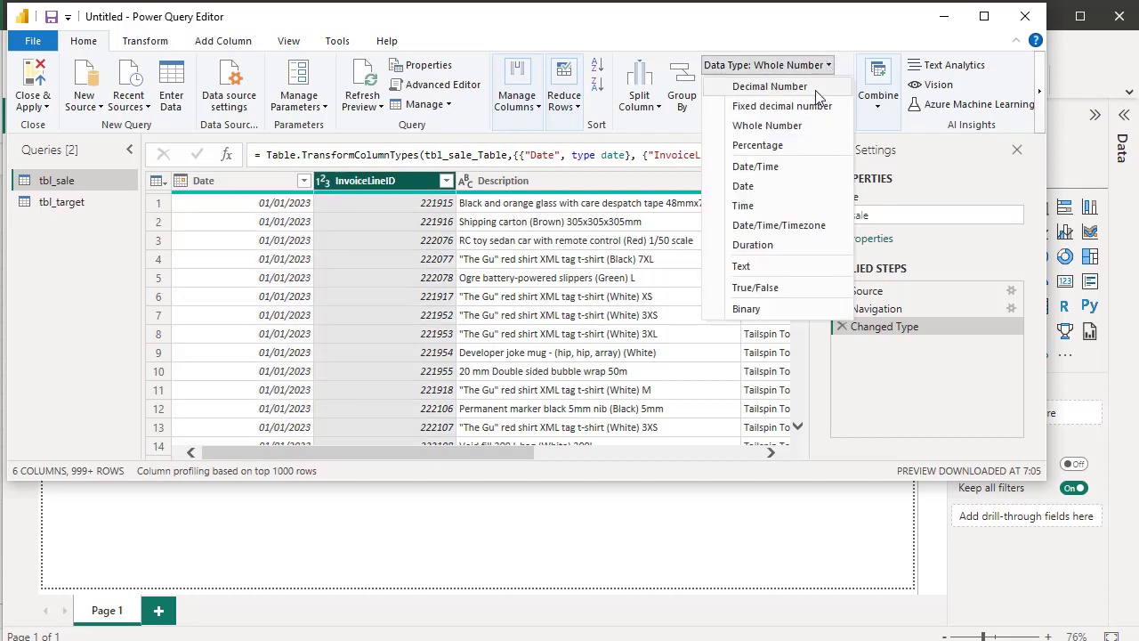
click(747, 266)
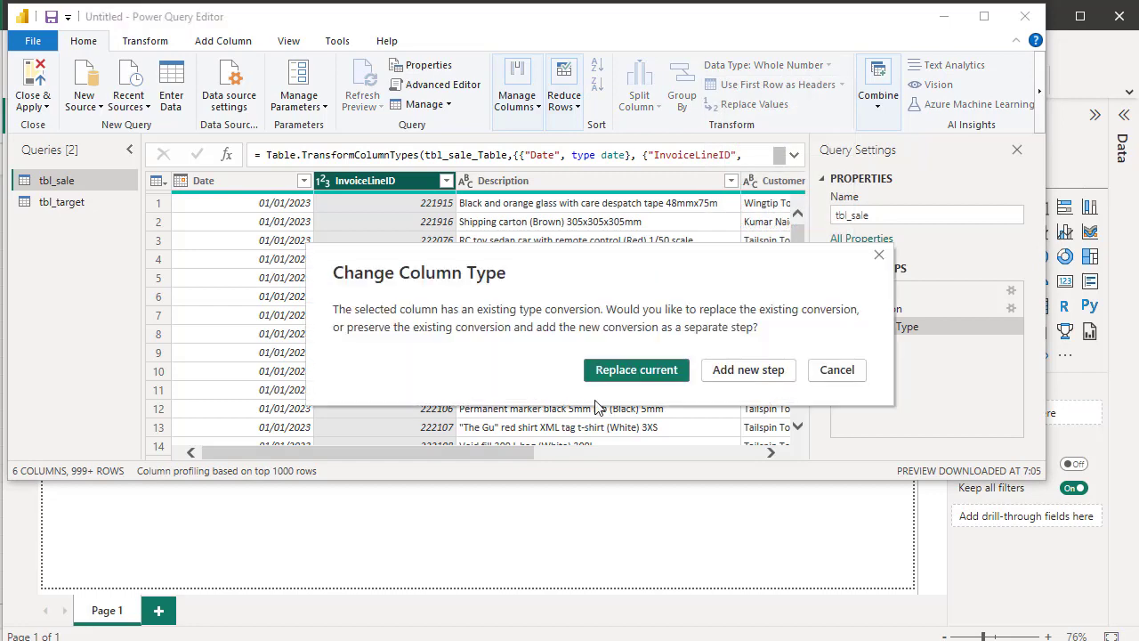
click(663, 377)
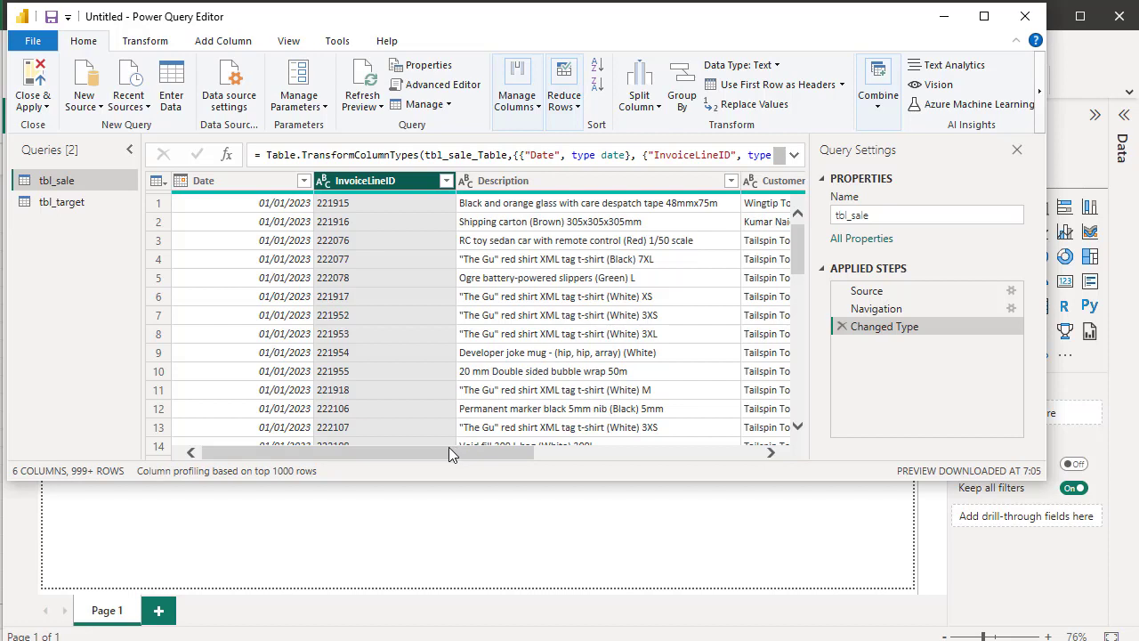
Confirm Sales is Whole Number and make the editor window taller
drag(449, 451, 553, 447)
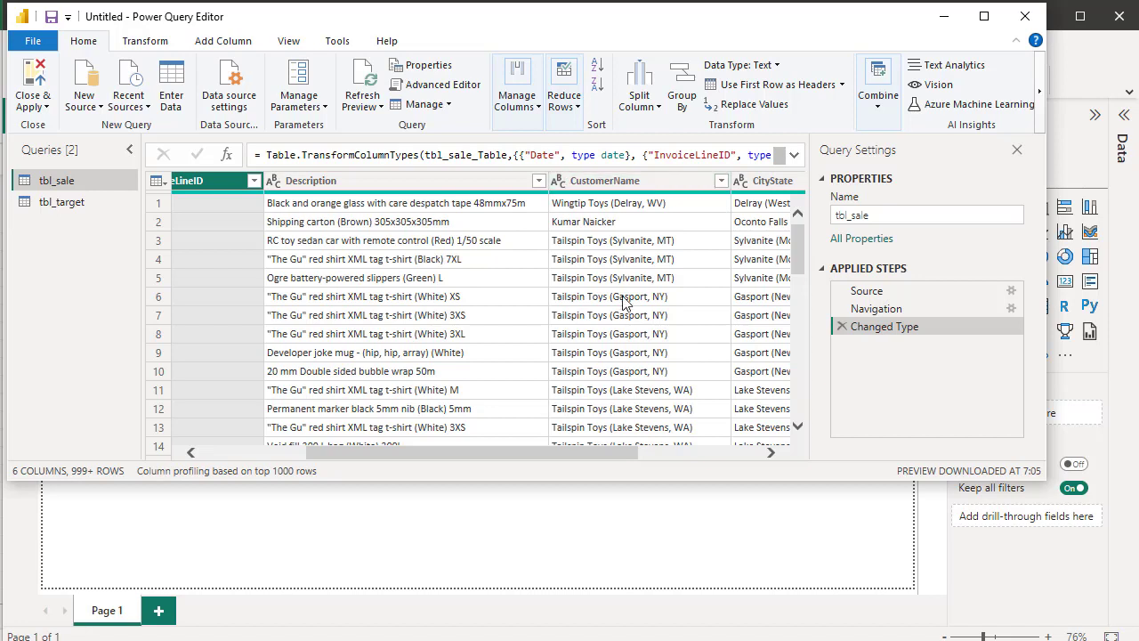
drag(515, 450, 640, 450)
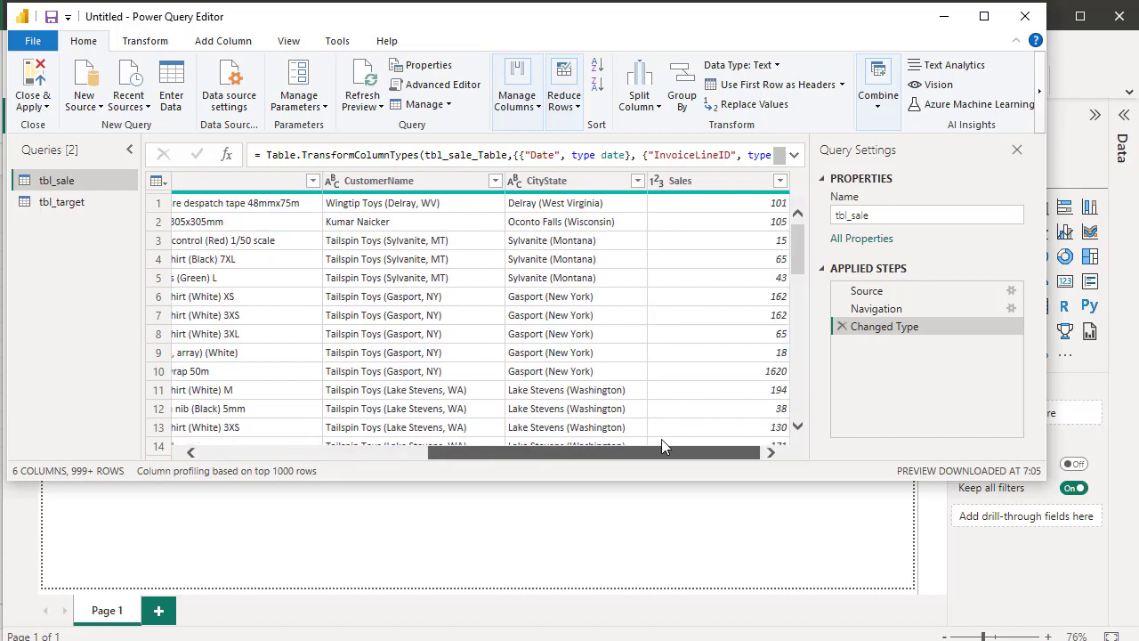
click(711, 182)
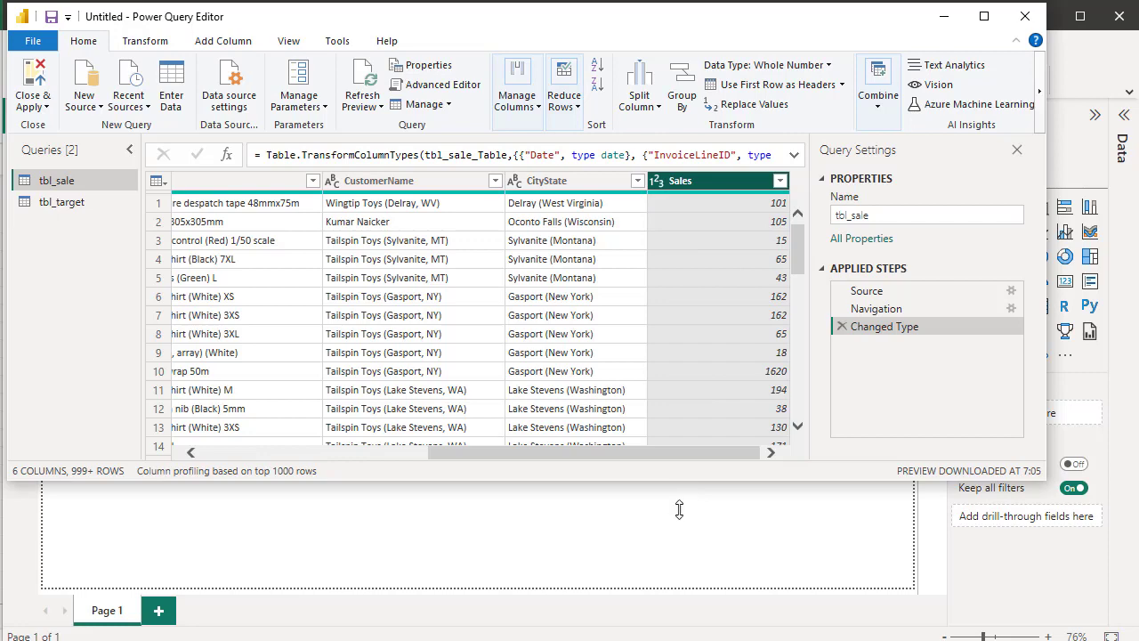
drag(679, 509, 675, 602)
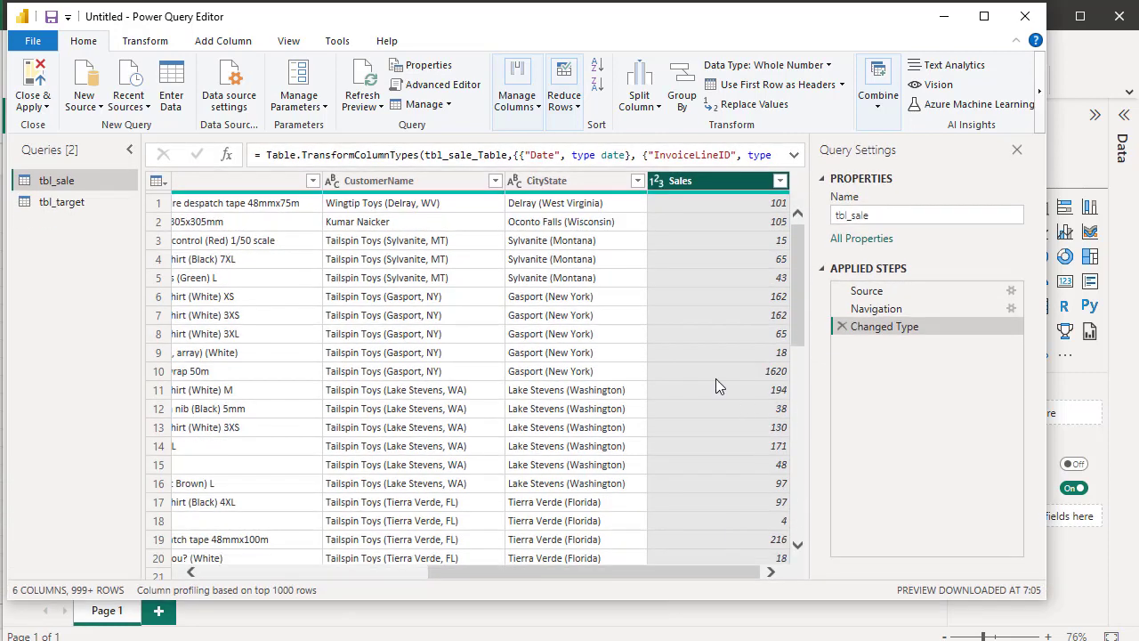
Start a Custom Column on tbl_sale, glancing at Sheet2's Bulan and Target table in Excel
click(233, 42)
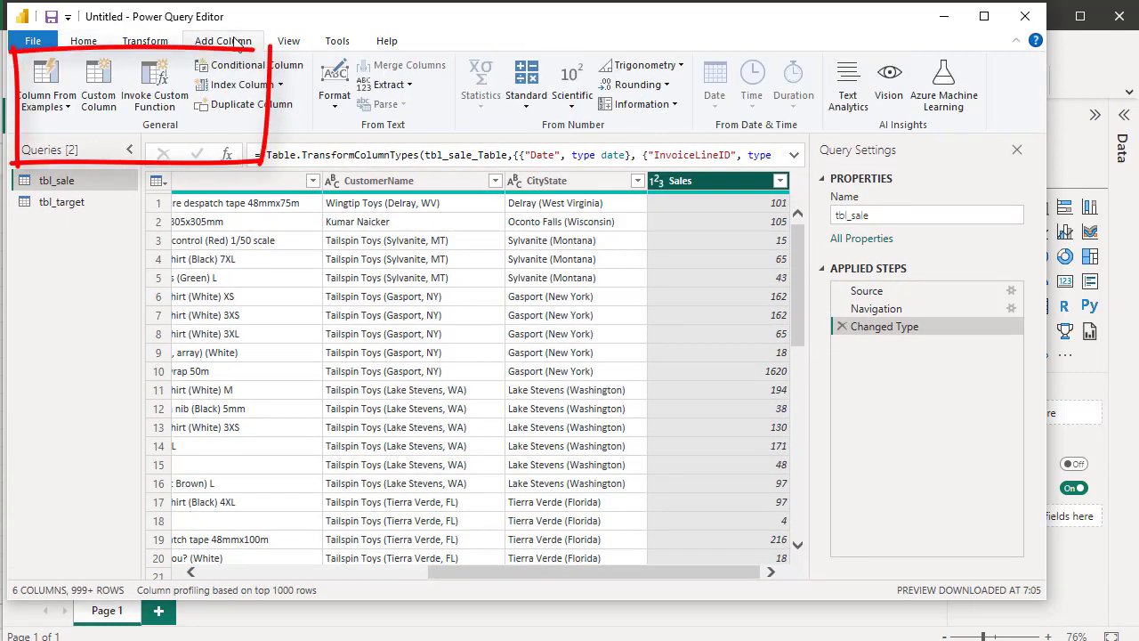
click(116, 105)
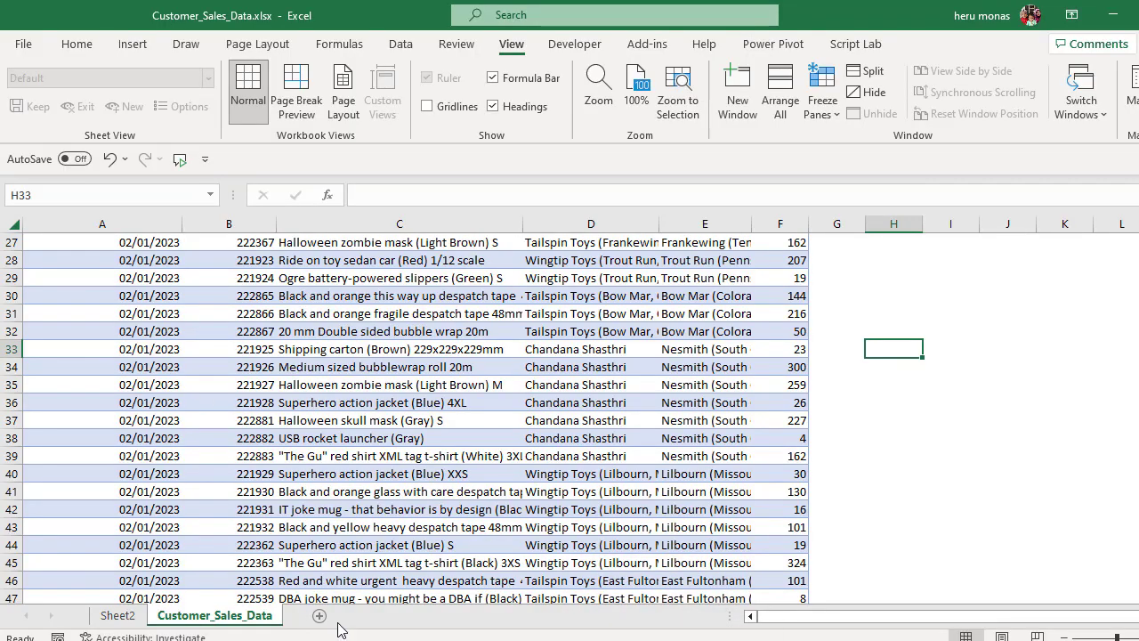
click(125, 620)
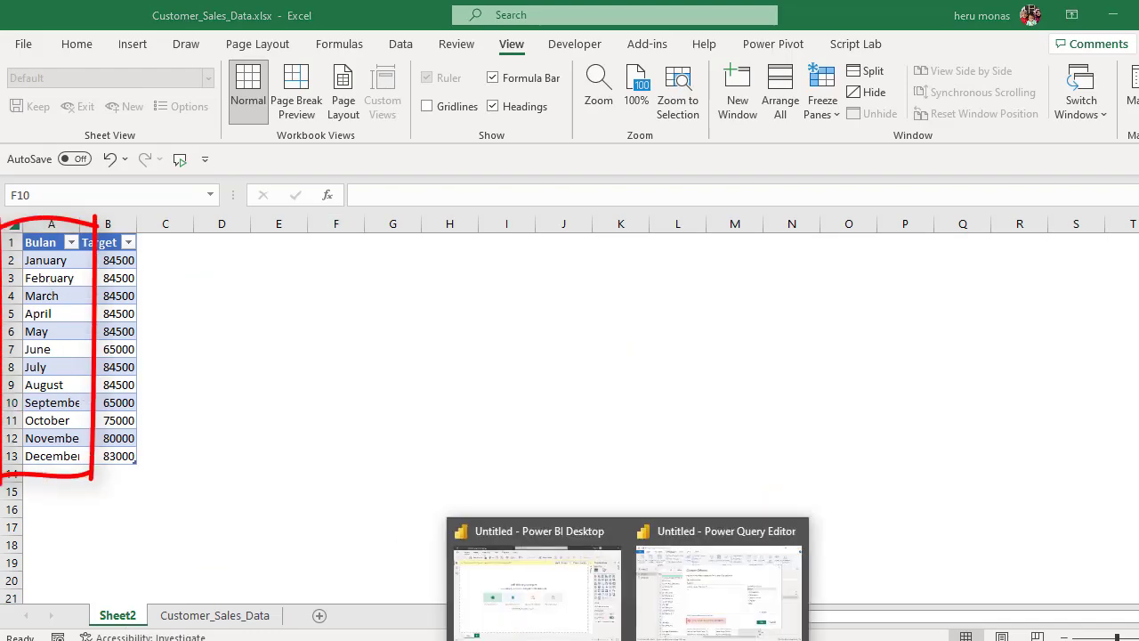
click(696, 623)
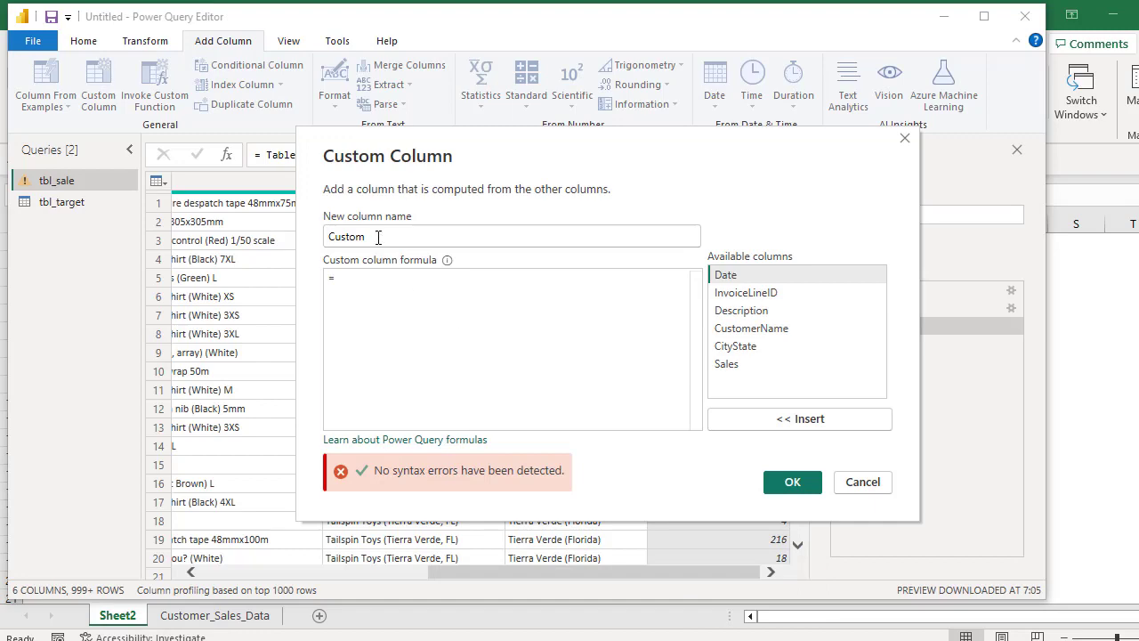
Name the column Bulan and write the formula Date.MonthName( with the Date column inserted
drag(379, 237, 301, 235)
text(Bulan)
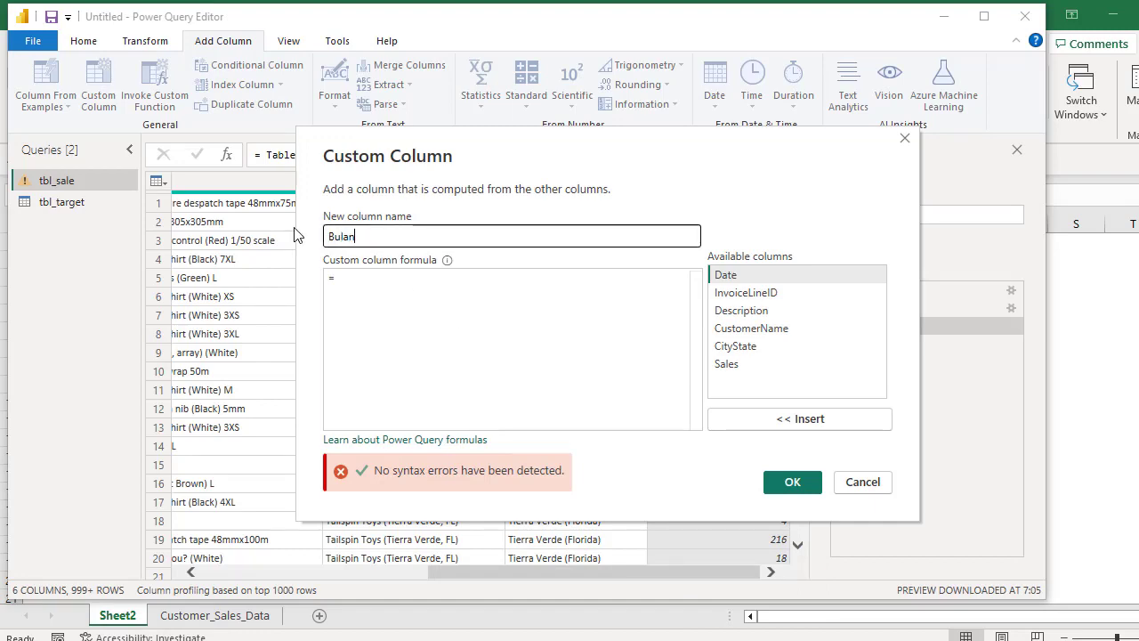
click(381, 292)
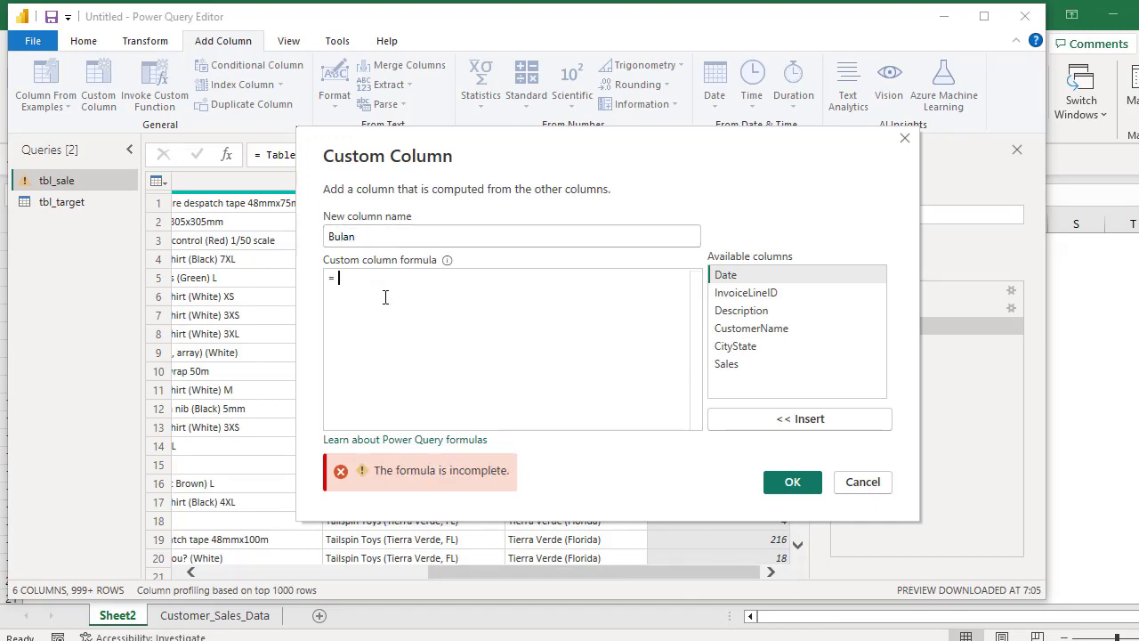
text(date)
key(BackSpace)
key(BackSpace)
key(BackSpace)
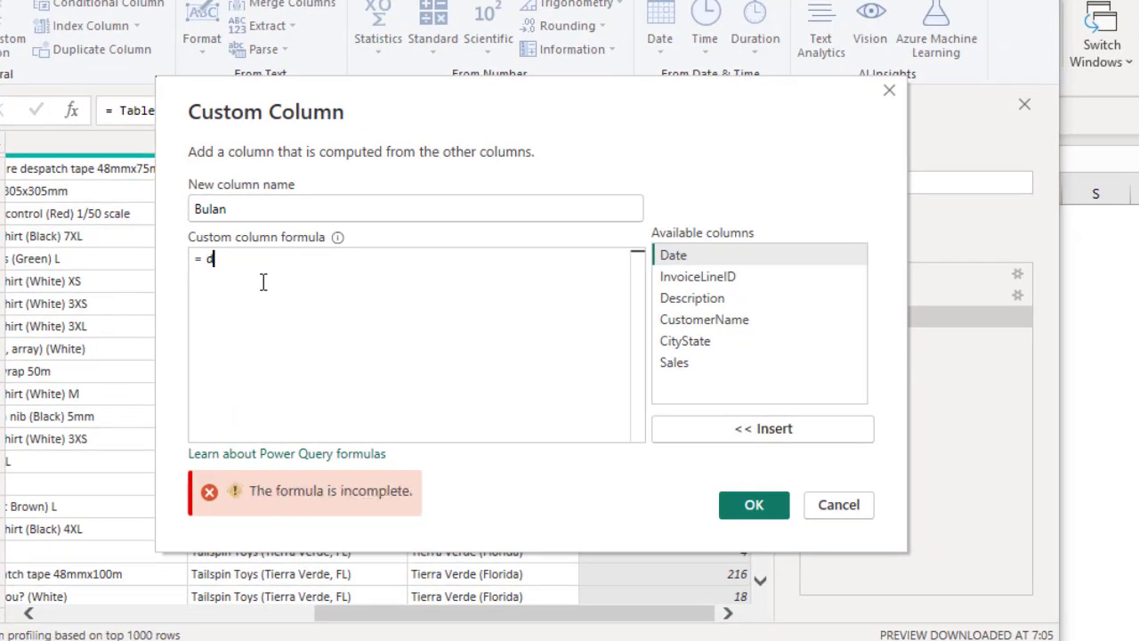
key(BackSpace)
text(Date)
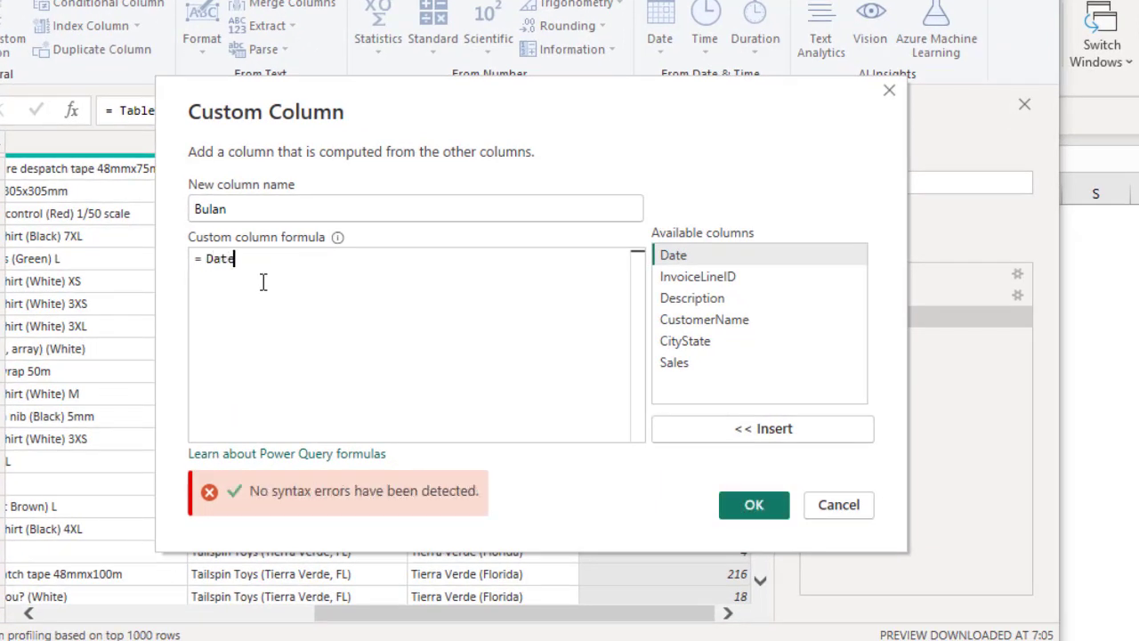
text(.)
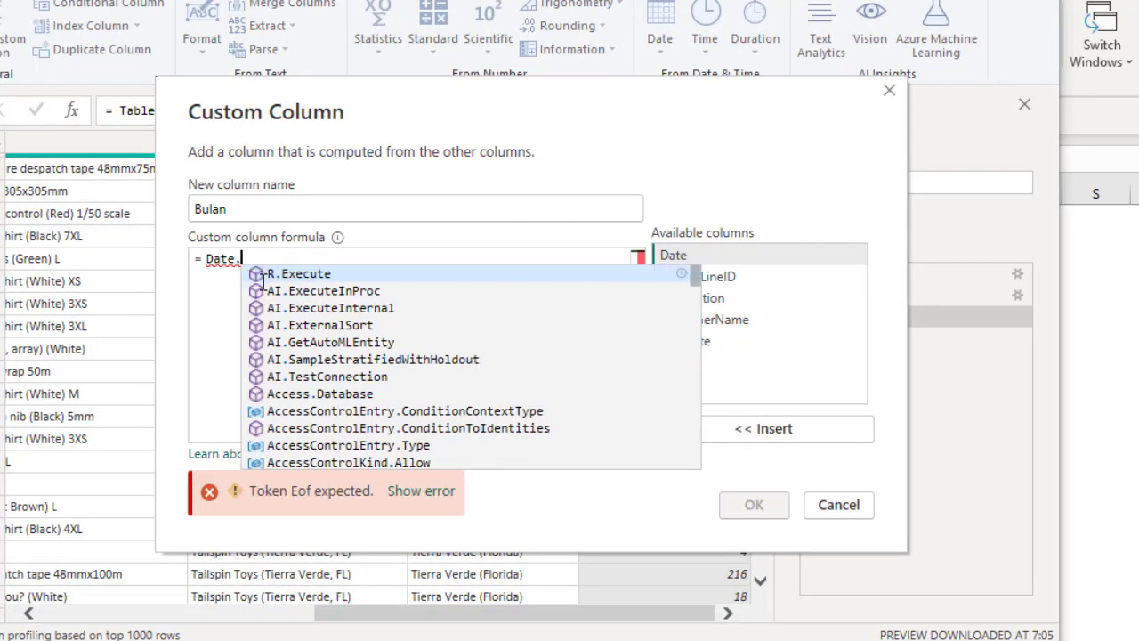
text(Mont)
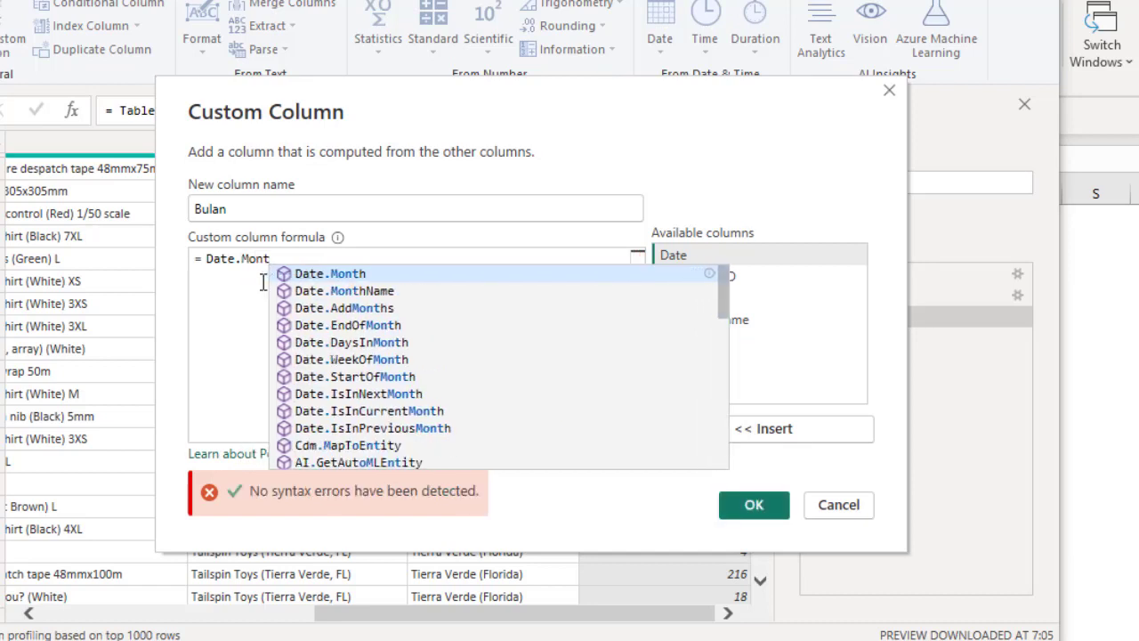
key(Tab)
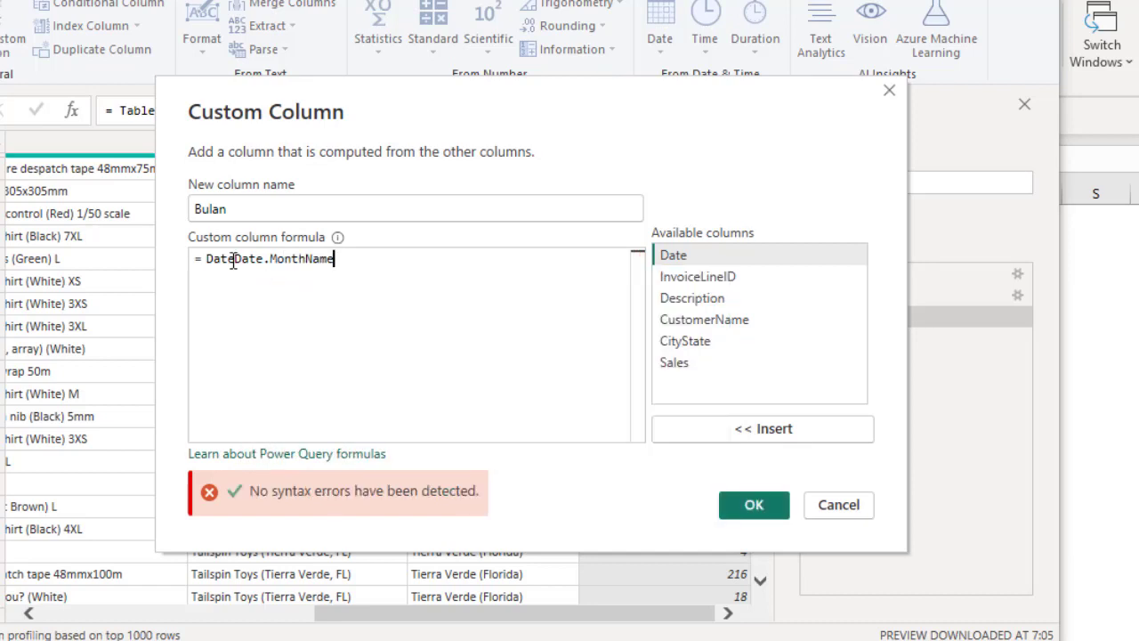
key(BackSpace)
key(BackSpace)
key(BackSpace)
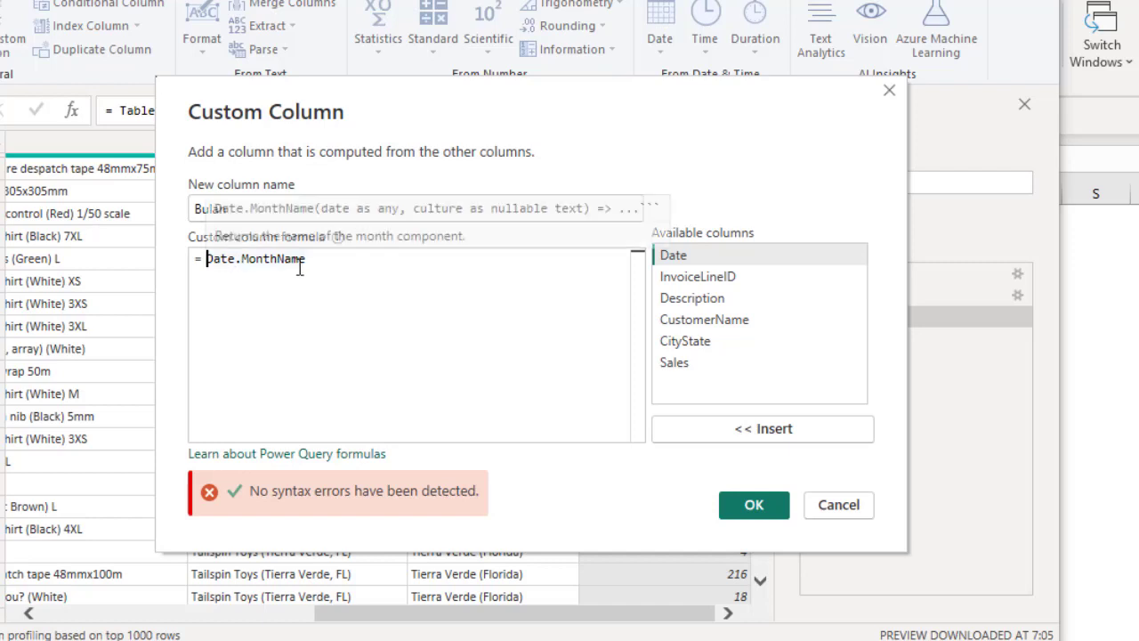
click(339, 267)
text(()
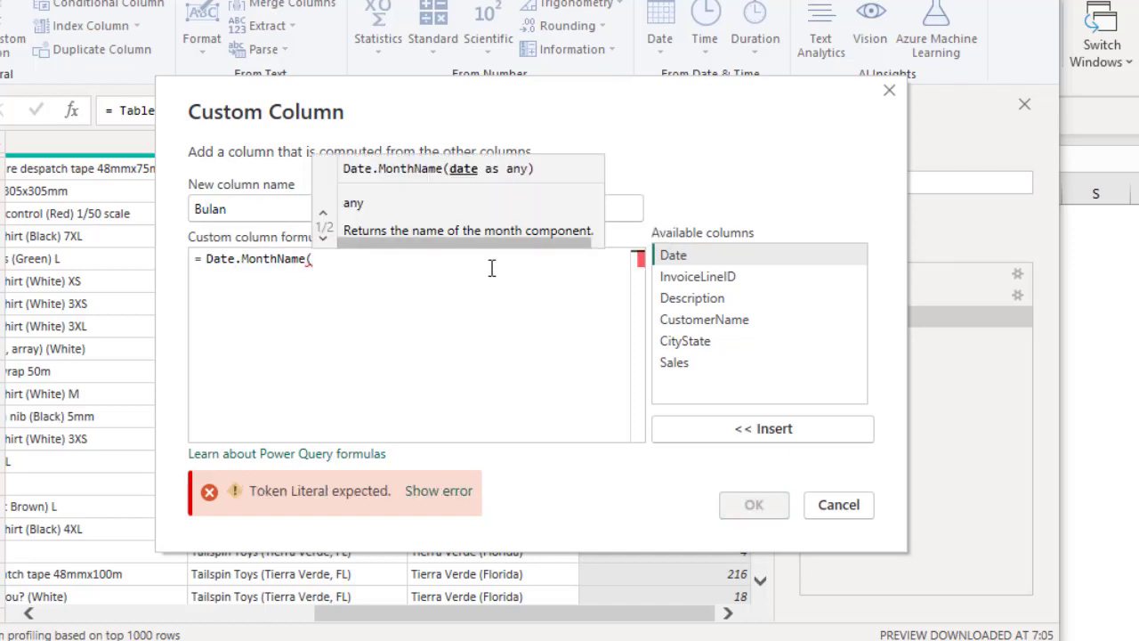
double_click(674, 256)
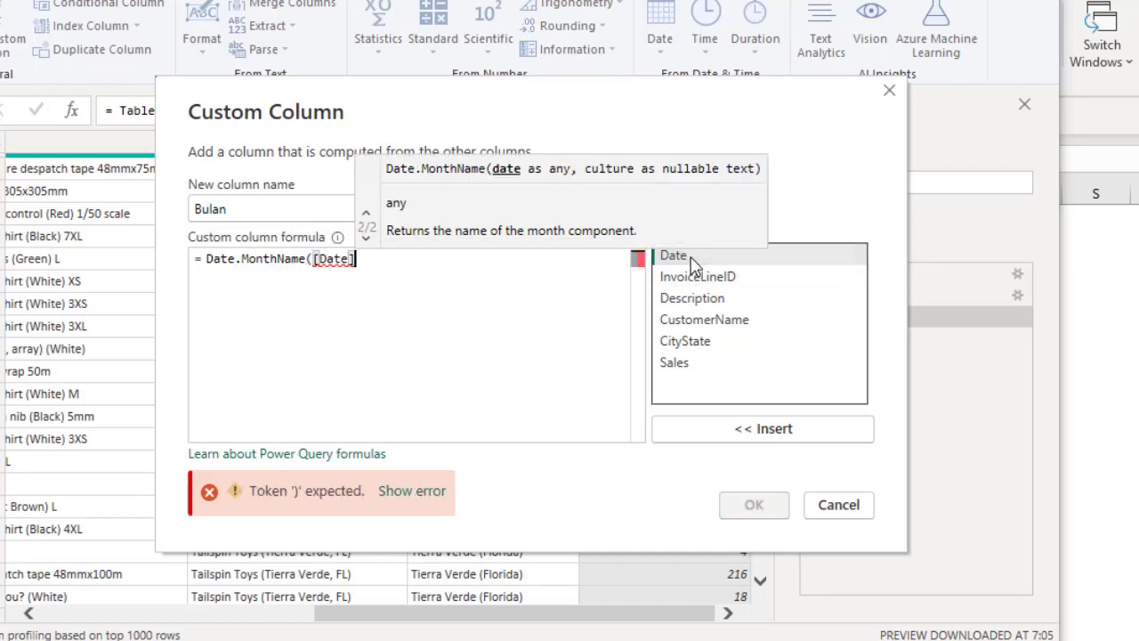
Close the formula as Date.MonthName([Date]) and add the Bulan column
text())
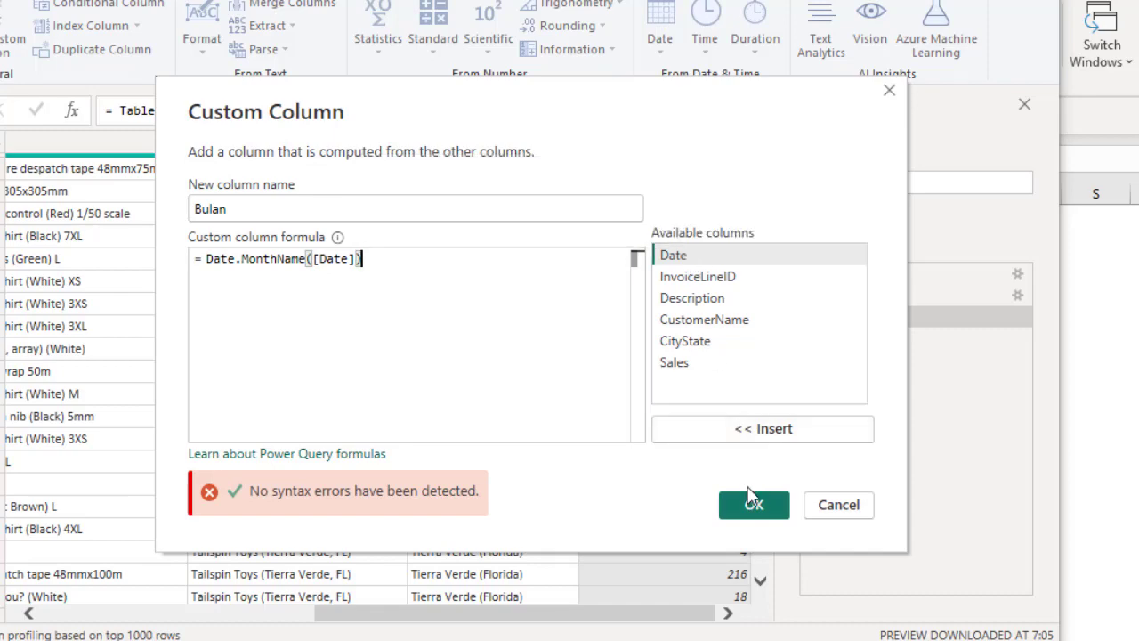
click(753, 504)
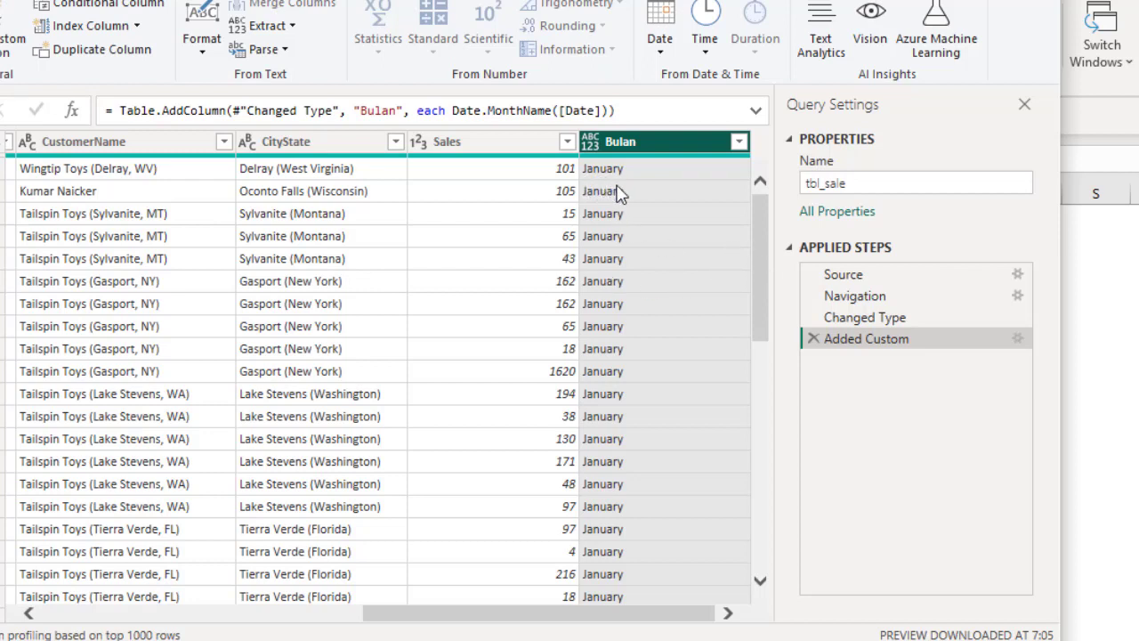
drag(760, 277, 761, 574)
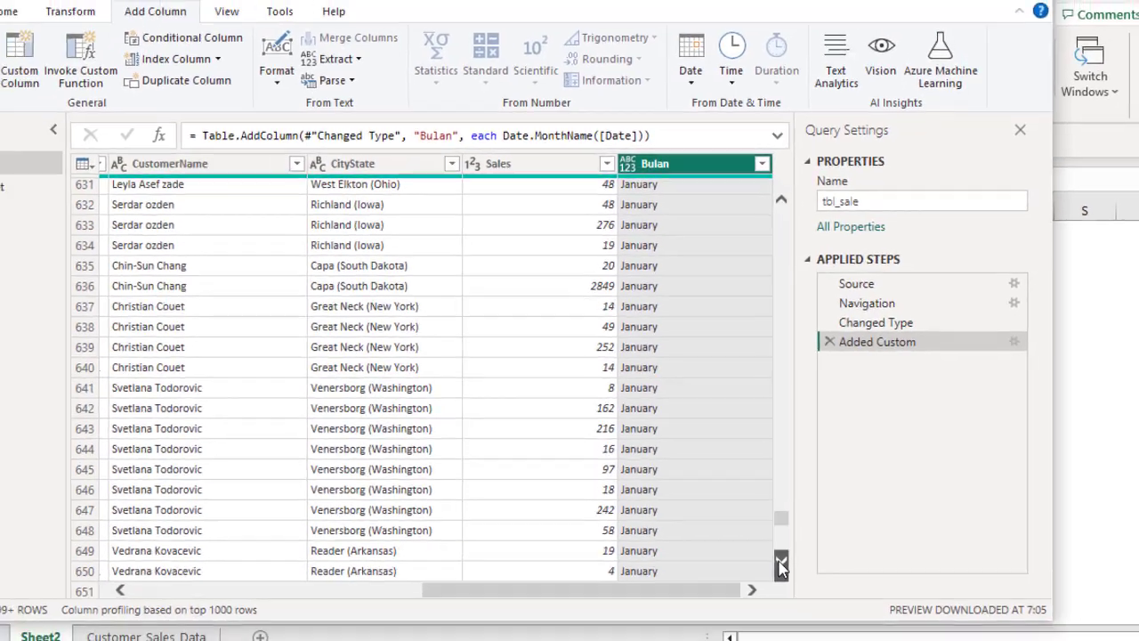
click(799, 549)
drag(798, 549, 798, 552)
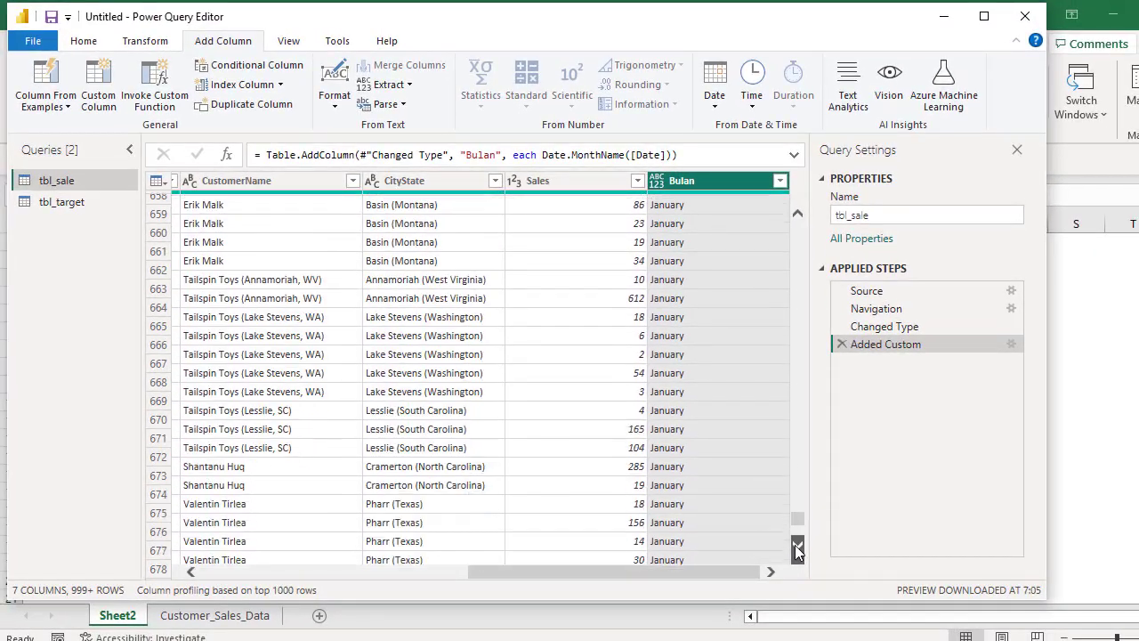
Load the Bulan filter's full month list to check it, then close it without filtering
click(779, 182)
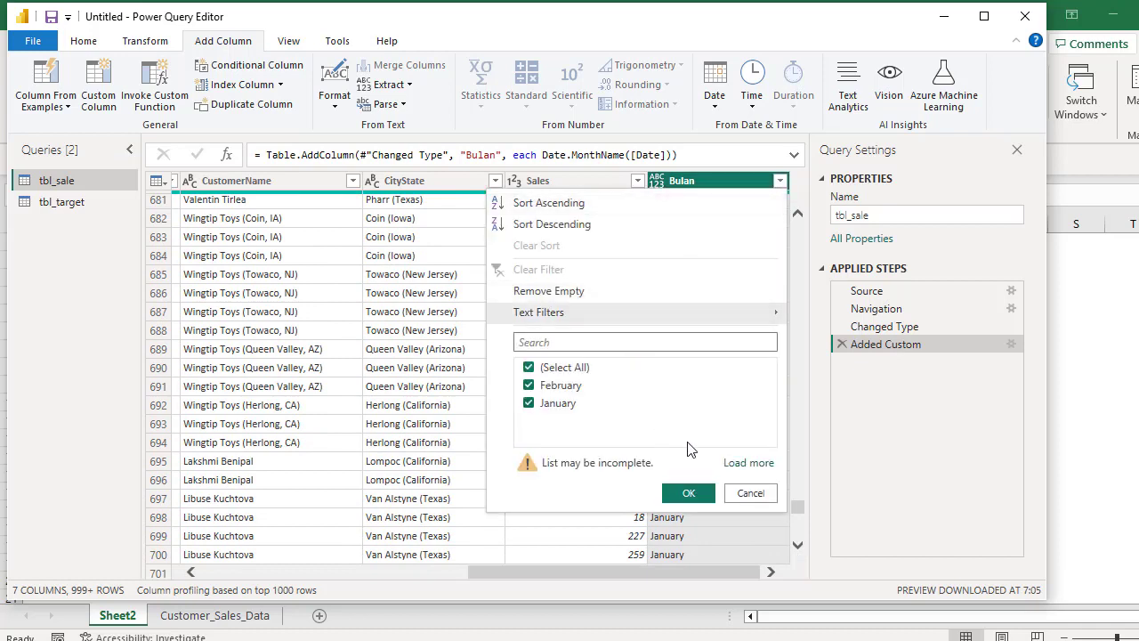
click(748, 463)
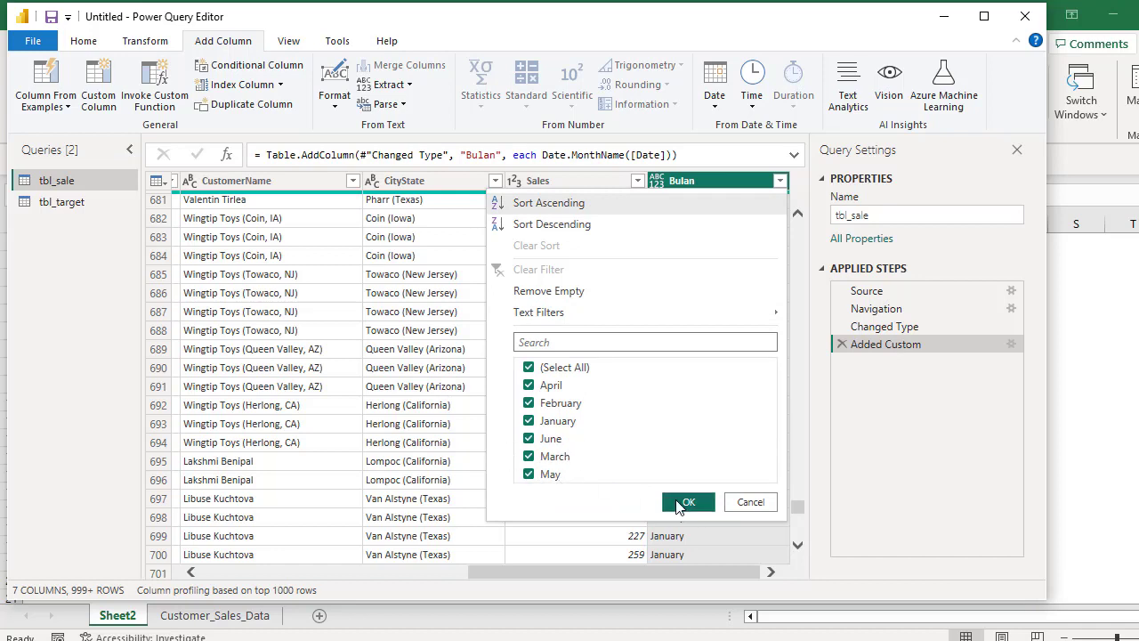
click(746, 505)
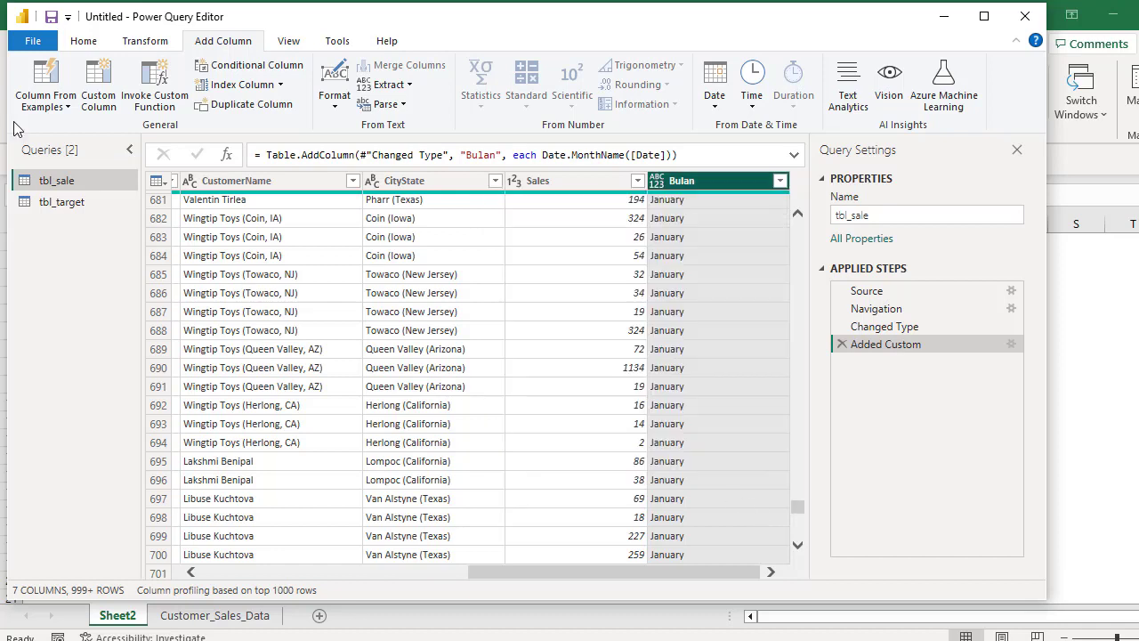
Switch to tbl_target and begin an IndexBulan custom column, then cancel it without adding
click(73, 204)
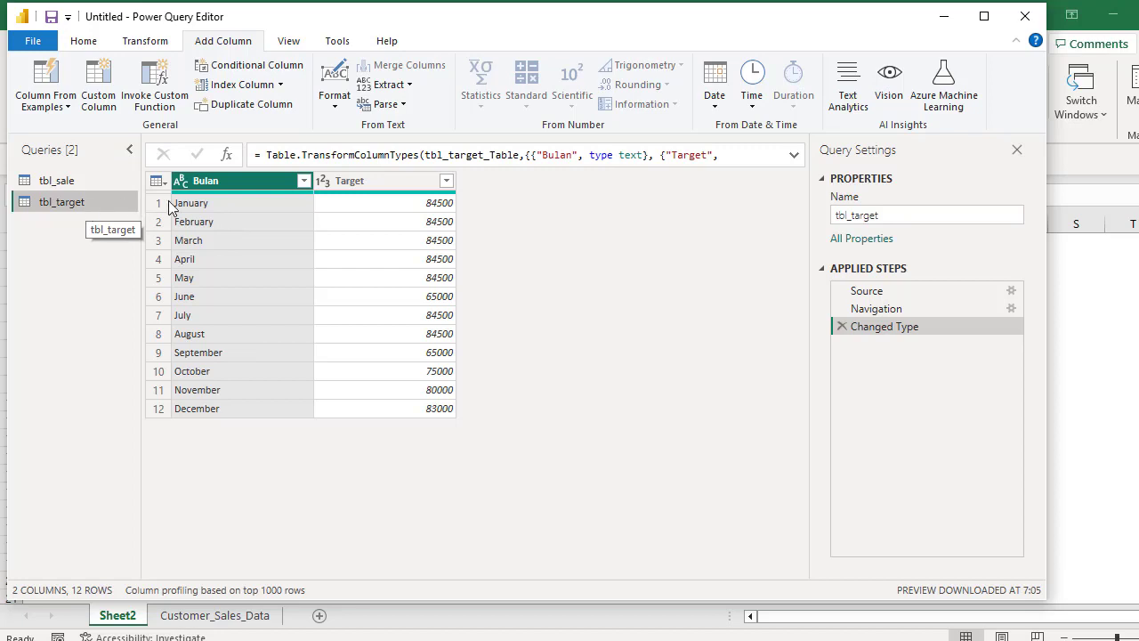
click(99, 89)
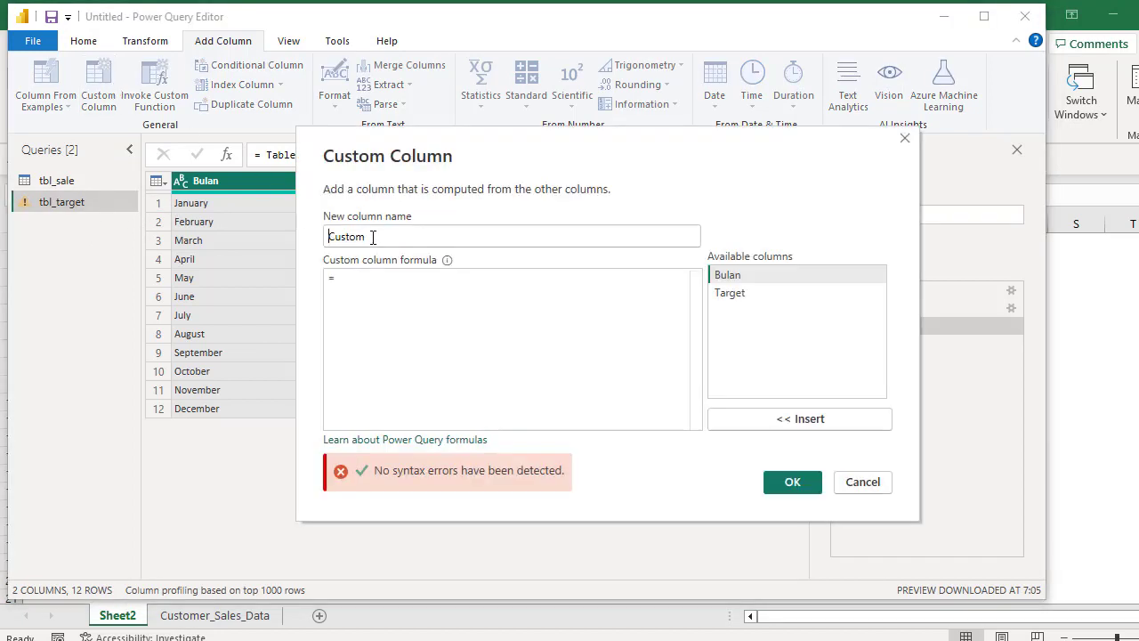
drag(373, 236, 307, 238)
text(IndexBulan)
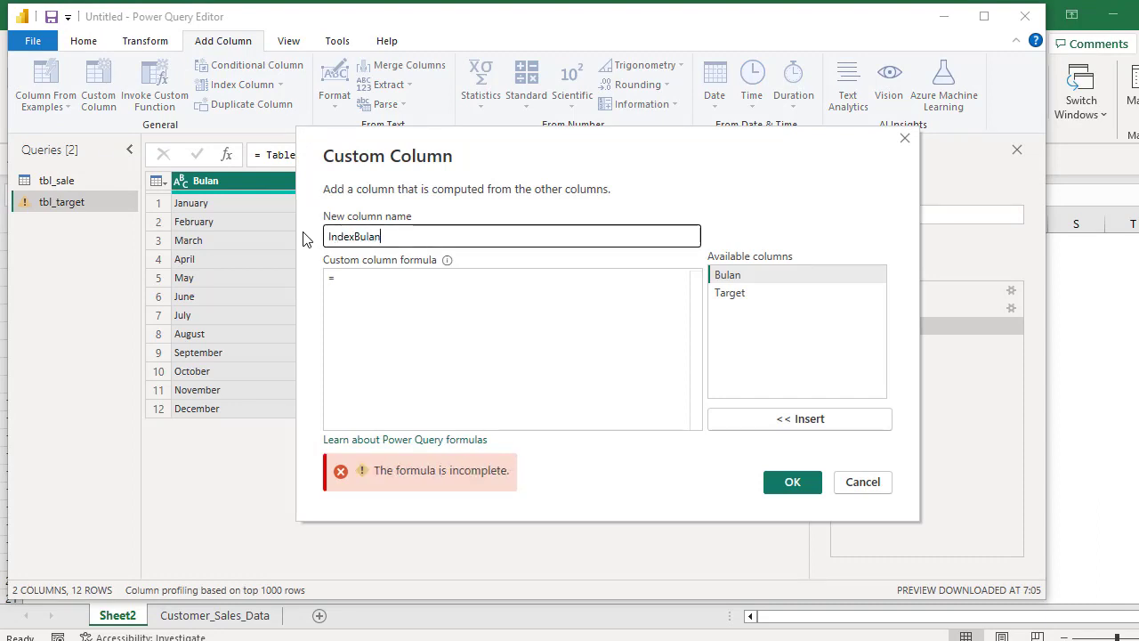
click(380, 281)
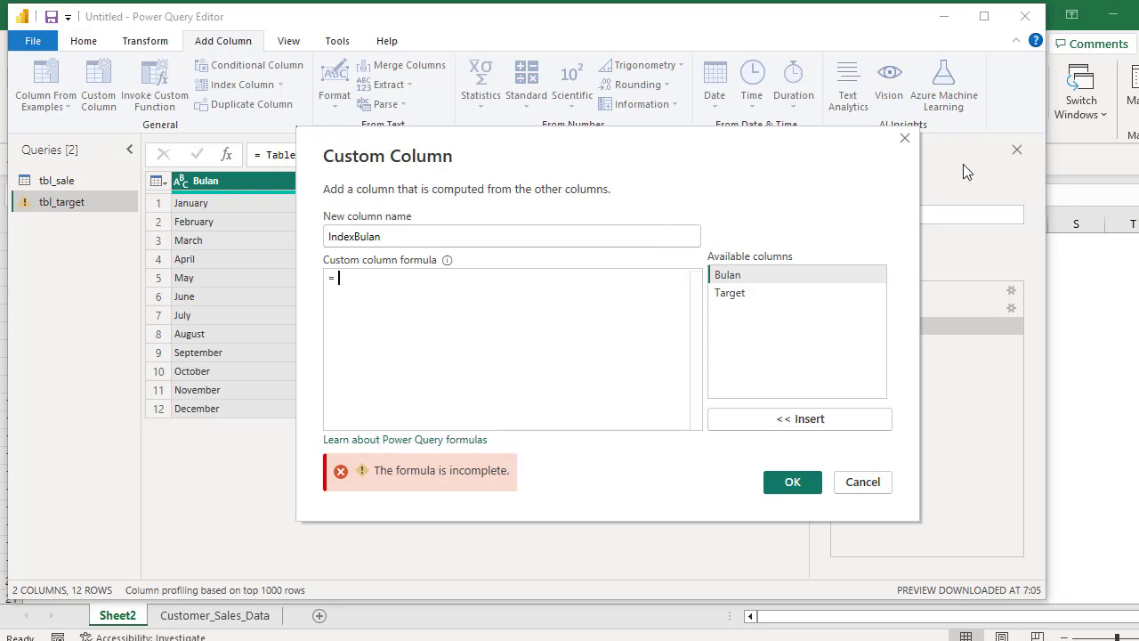
click(906, 139)
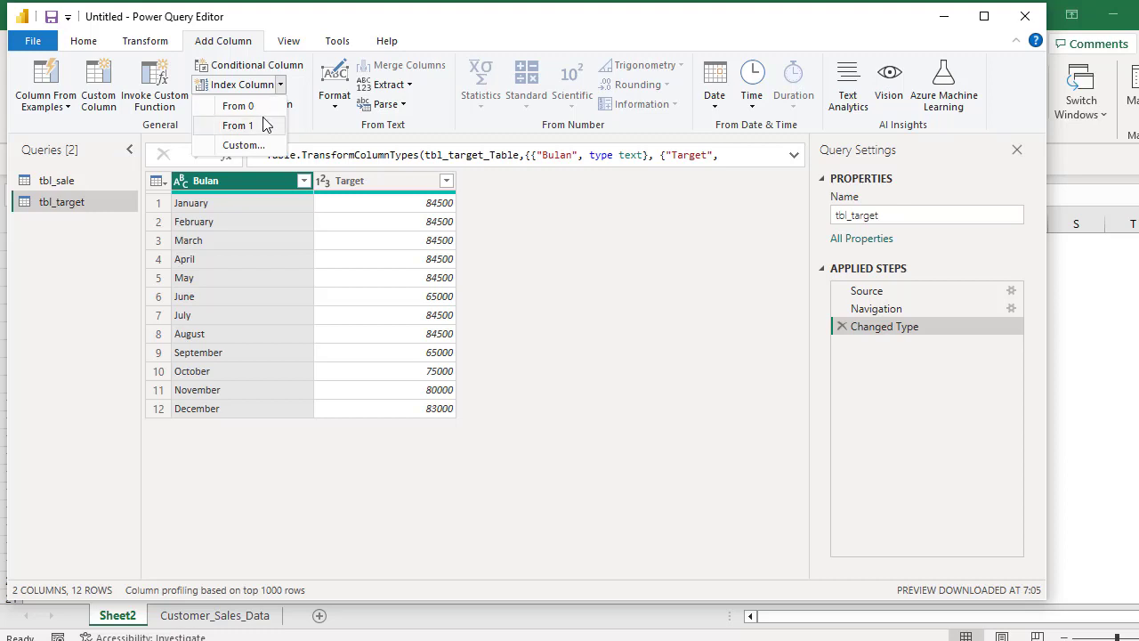
Add an index column starting at 1 to tbl_target and rename it IndexBulan
click(263, 126)
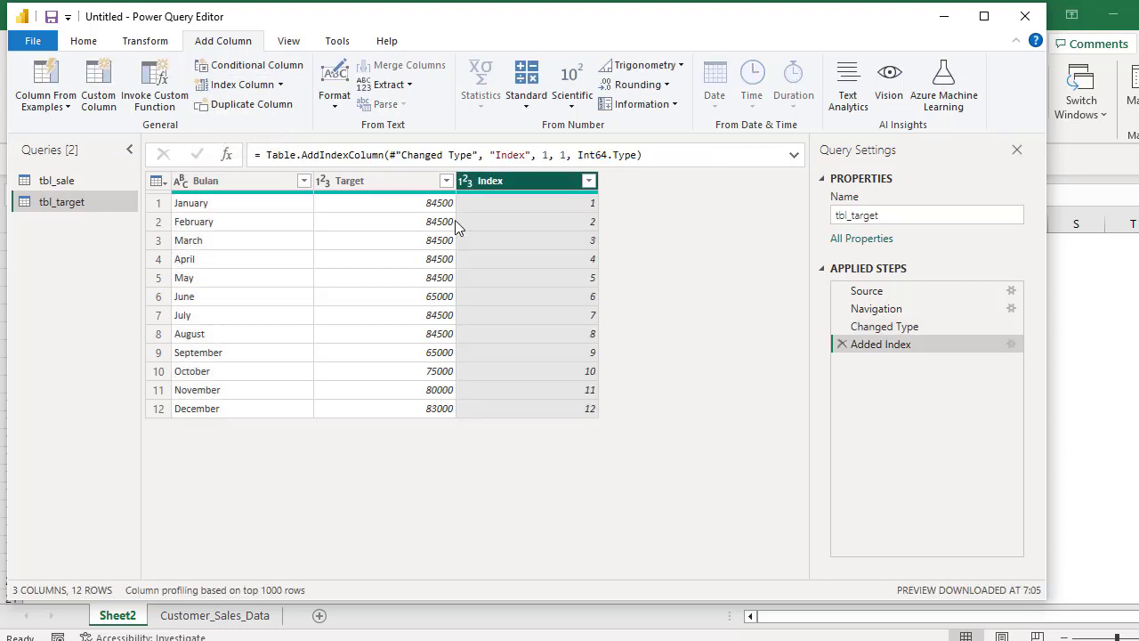
double_click(520, 185)
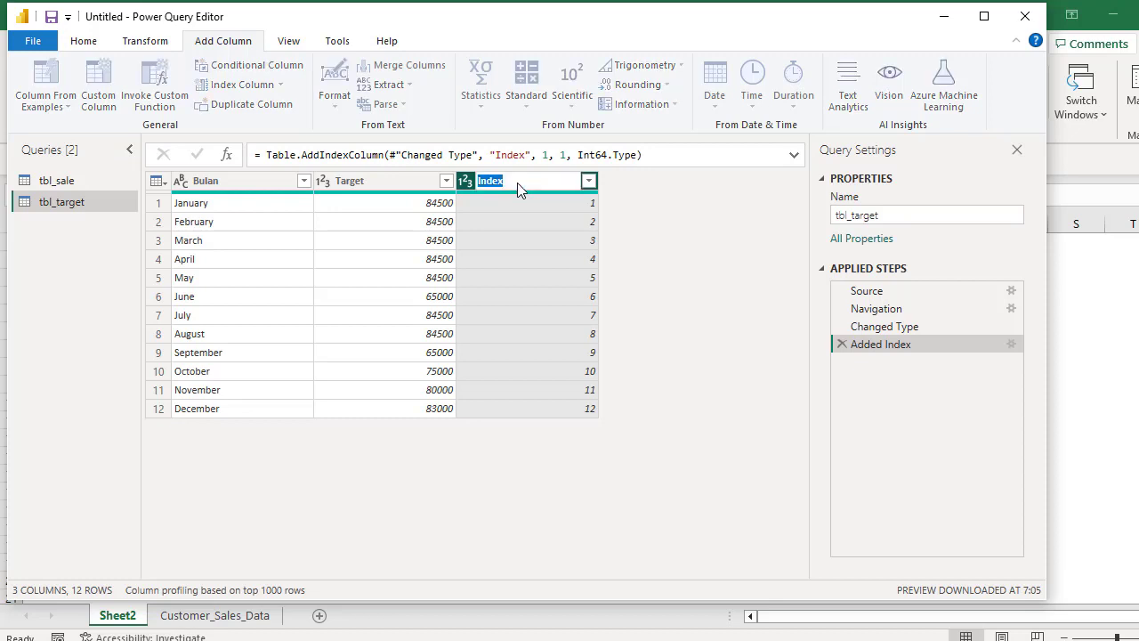
text(Bula)
text(n)
key(Return)
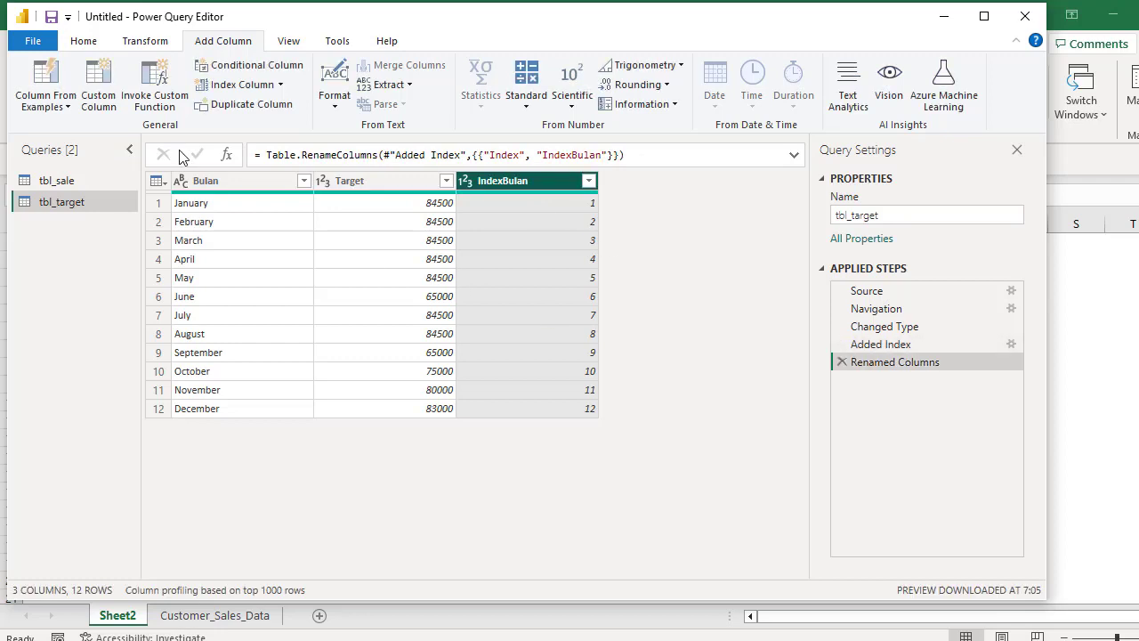
click(85, 43)
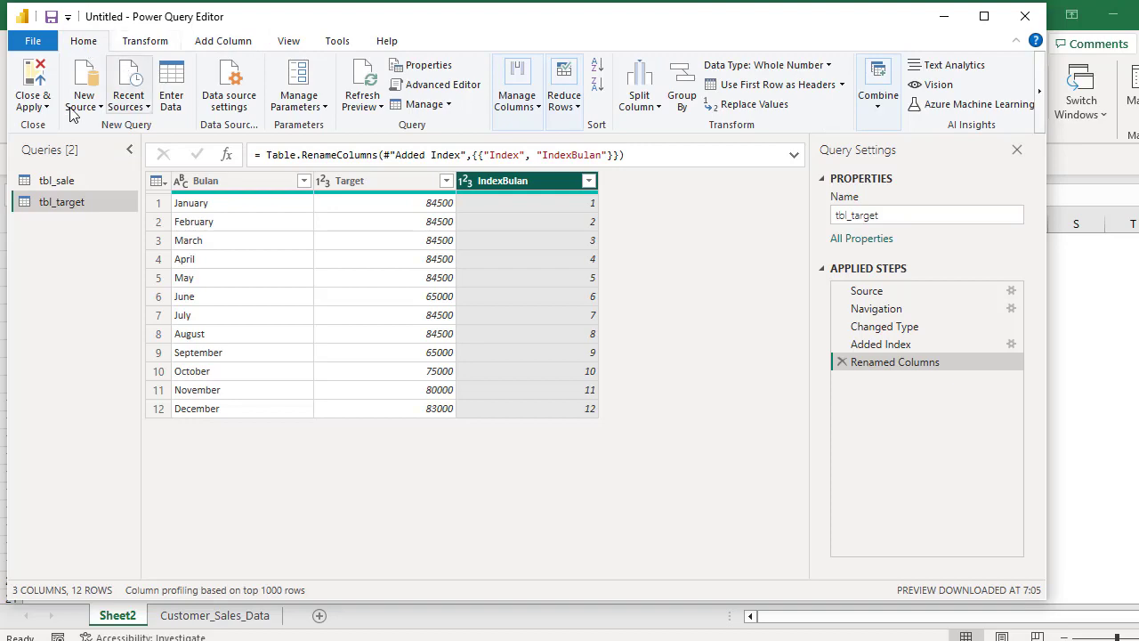
Apply the query changes, then close Excel, saving Customer_Sales_Data.xlsx
click(40, 83)
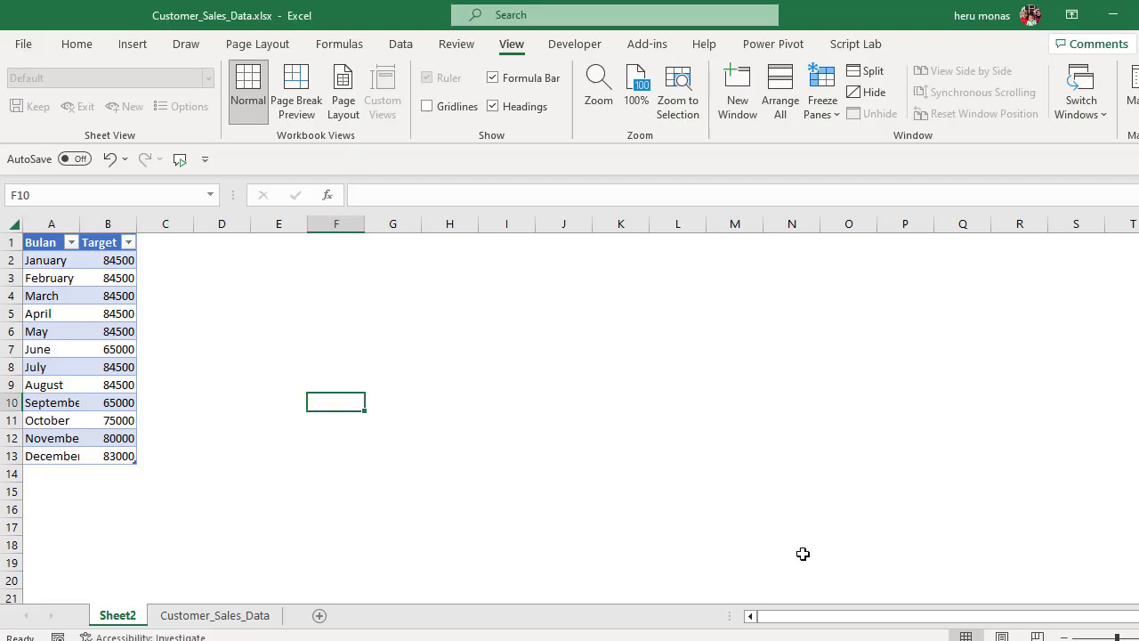
key(ctrl+w)
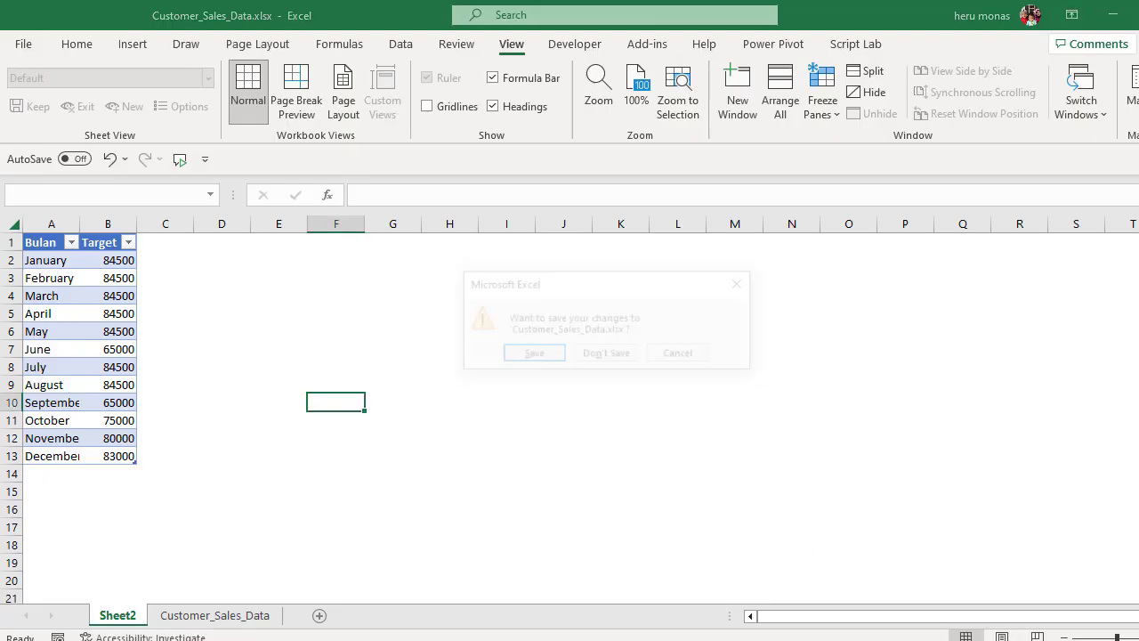
click(537, 362)
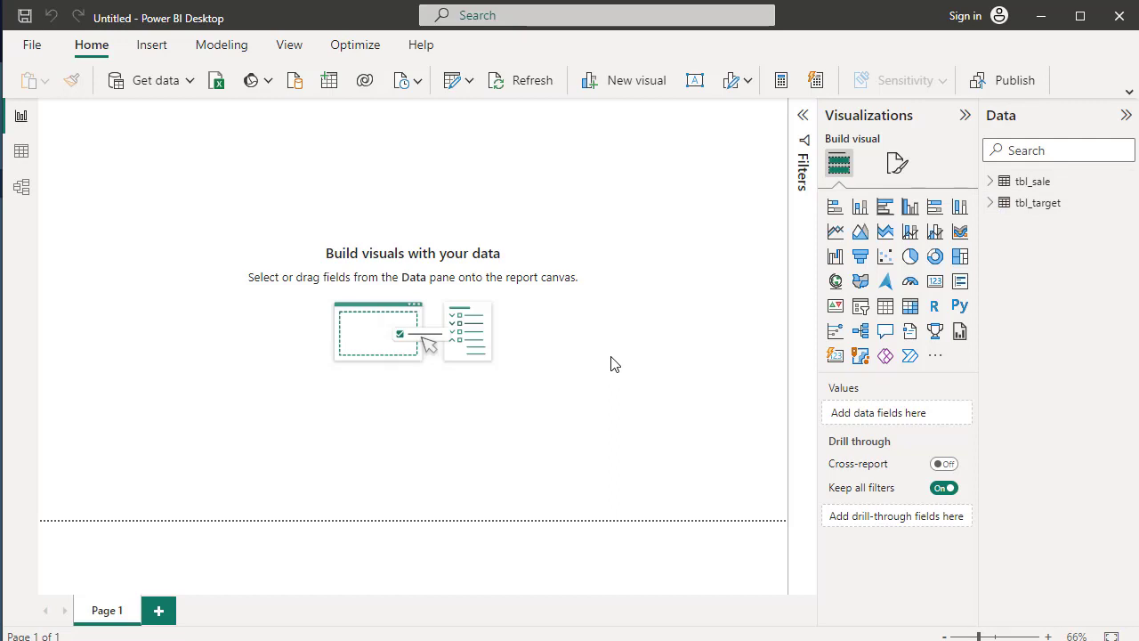
Expand tbl_sale in the Data pane and create a new measure in it
click(989, 183)
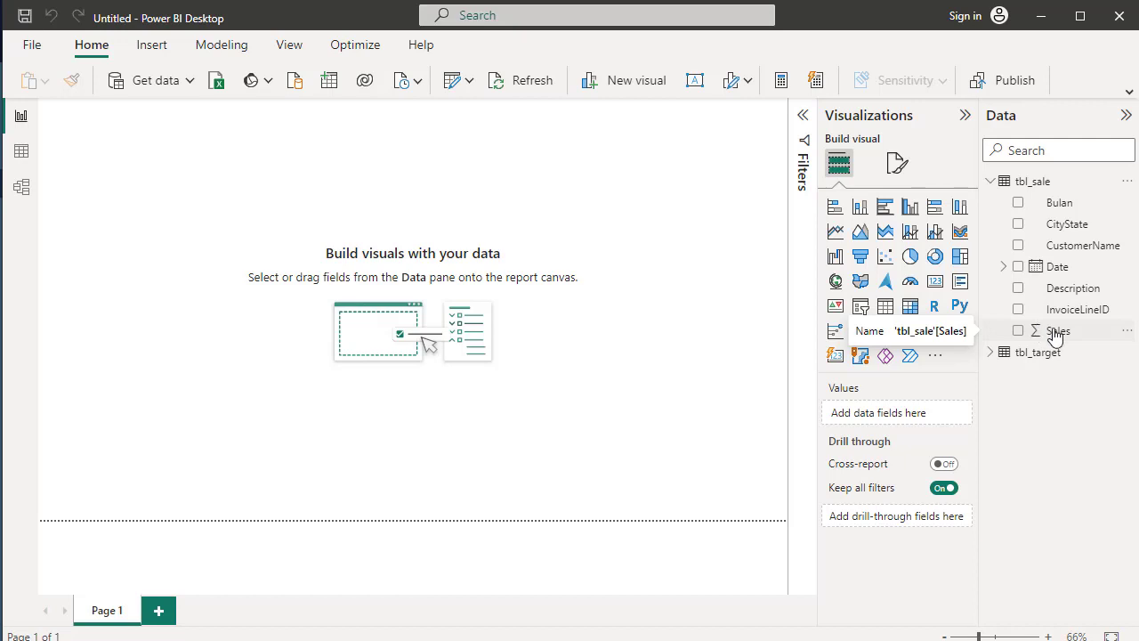
click(1040, 187)
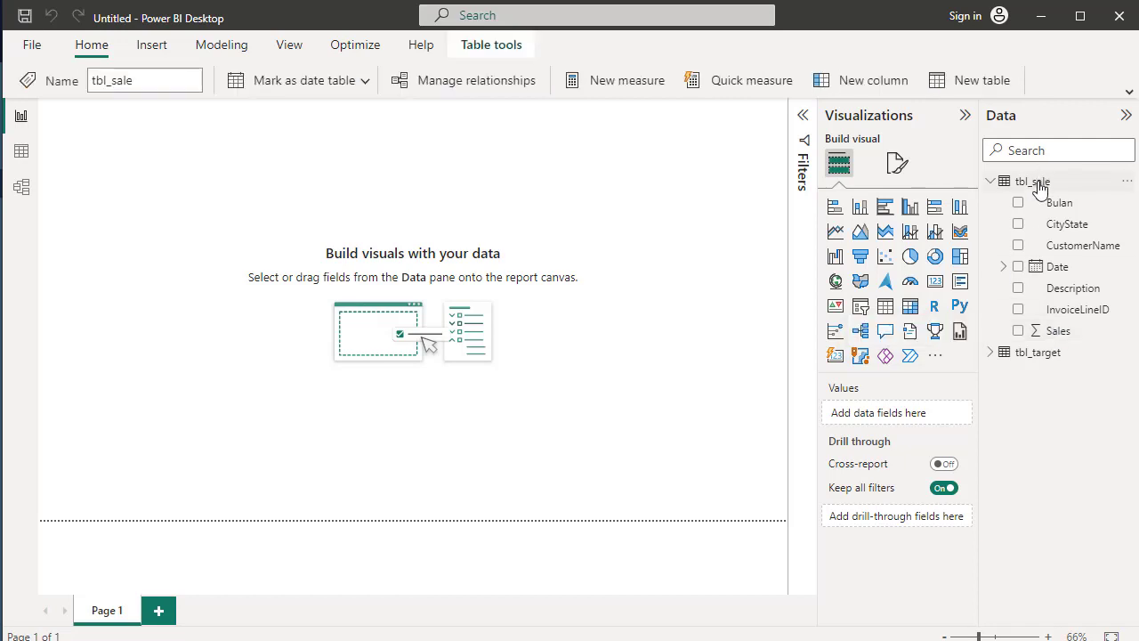
right_click(1040, 187)
key(Escape)
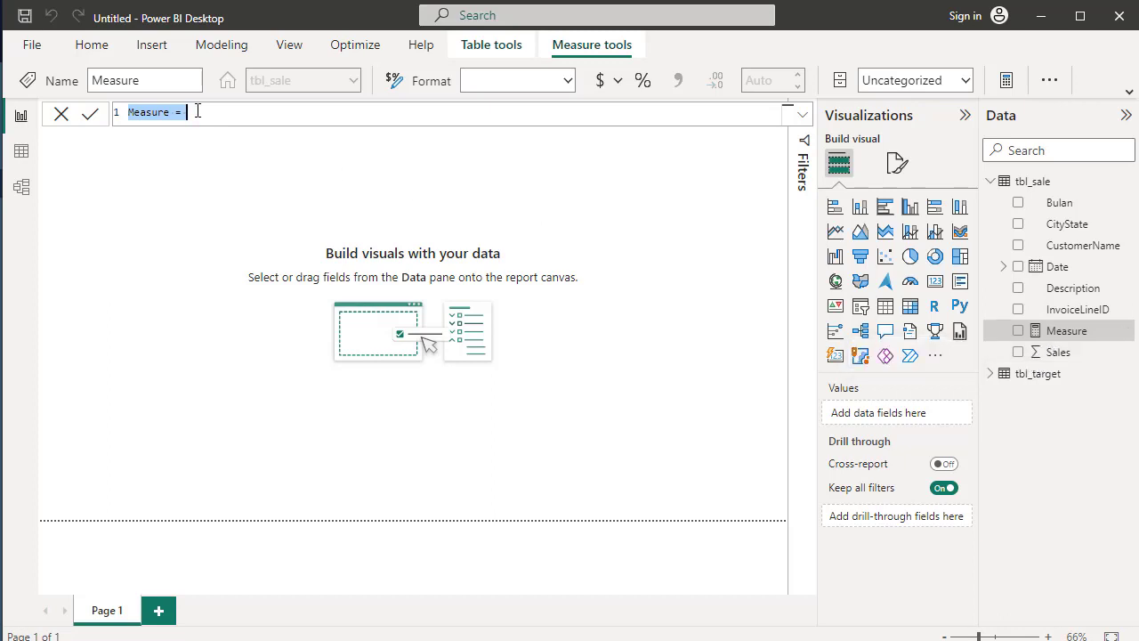
Define the measure TotalSale = SUM(tbl_sale[Sales]), removing the extra closing parenthesis
text(TotalSale)
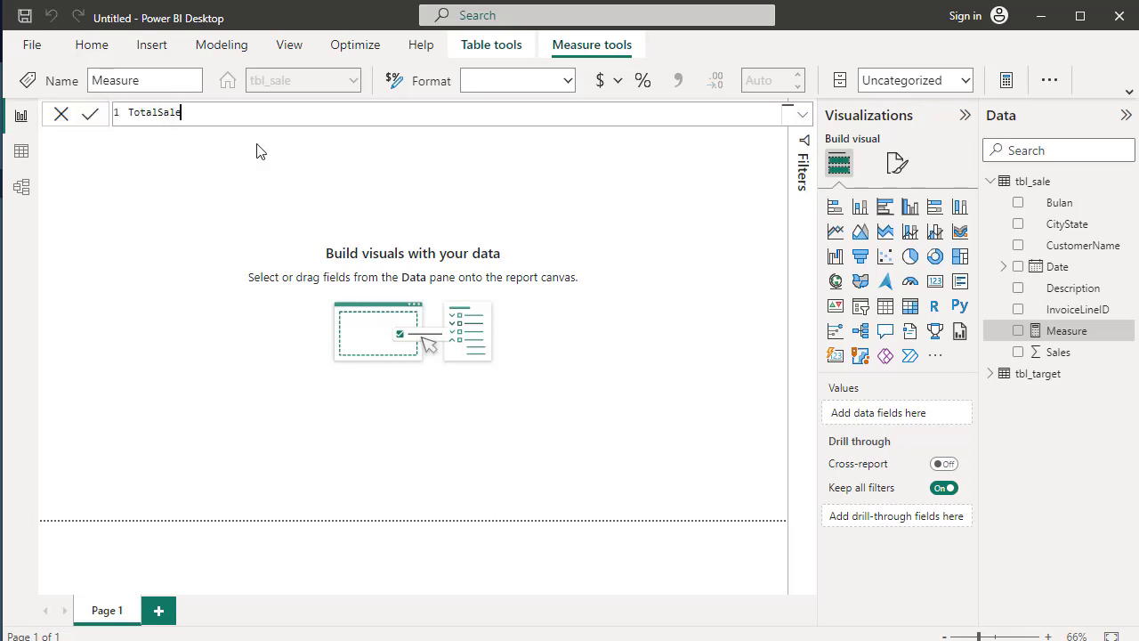
text(=SUM)
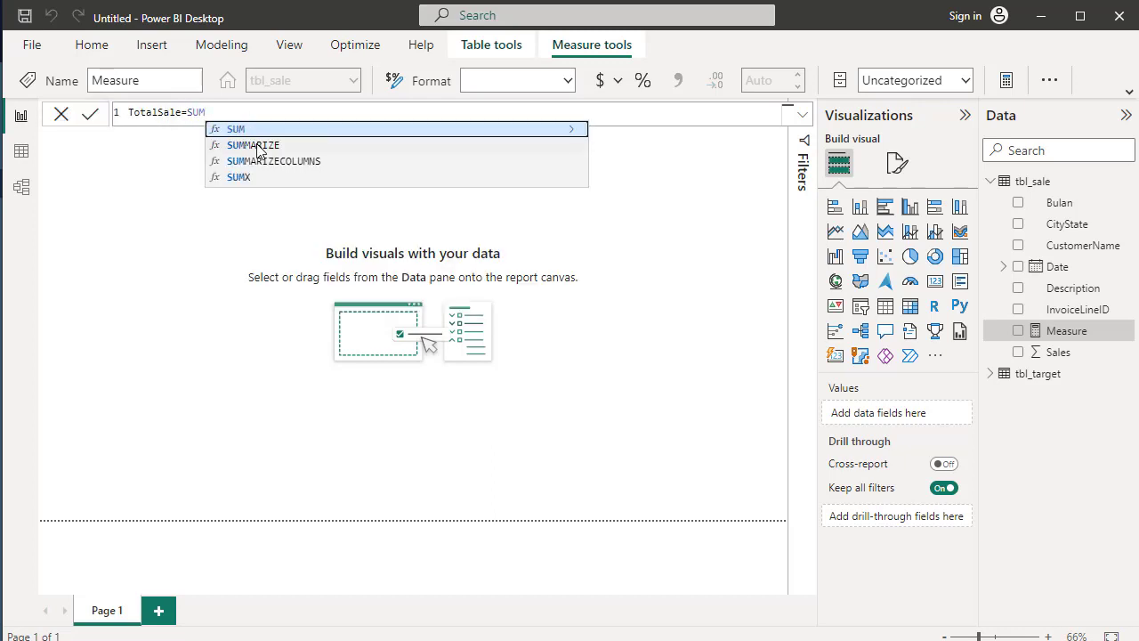
text(()
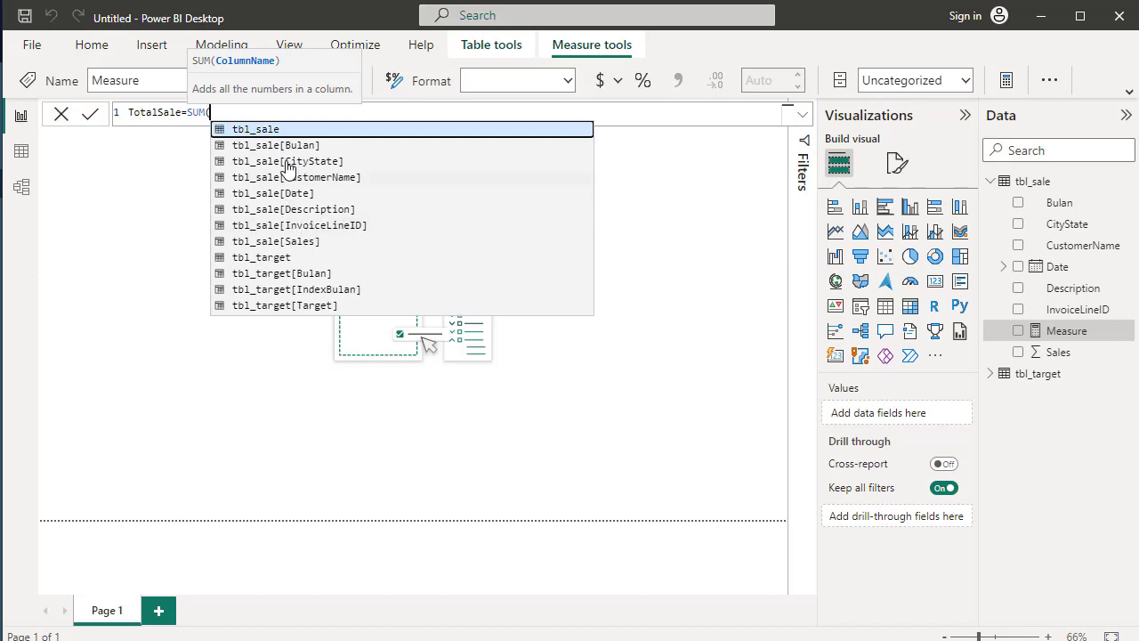
click(281, 242)
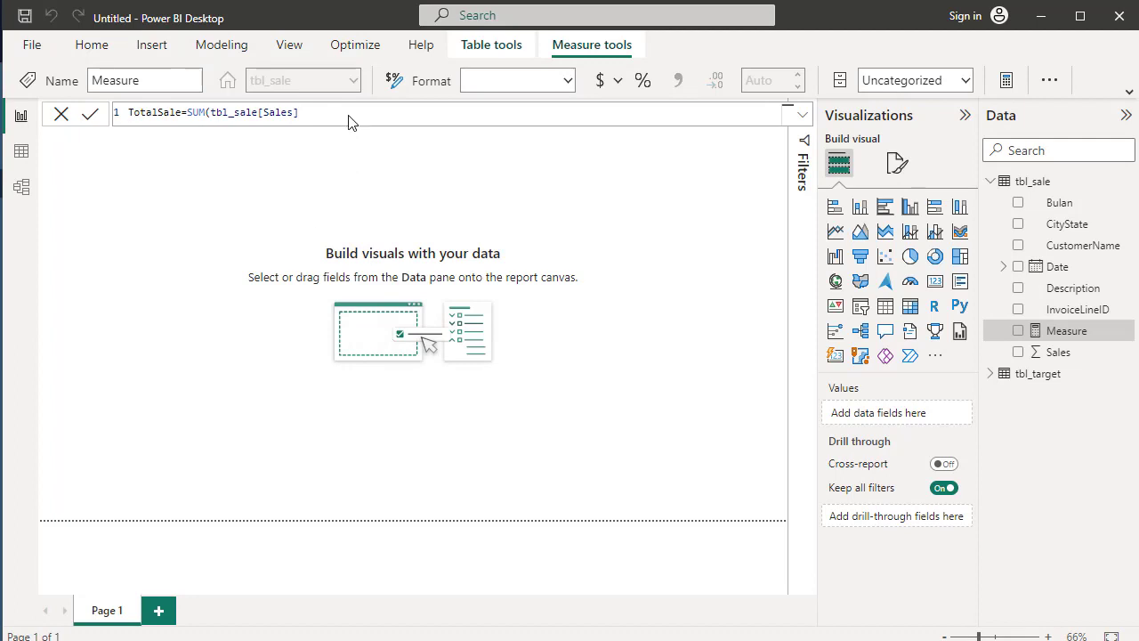
key(Return)
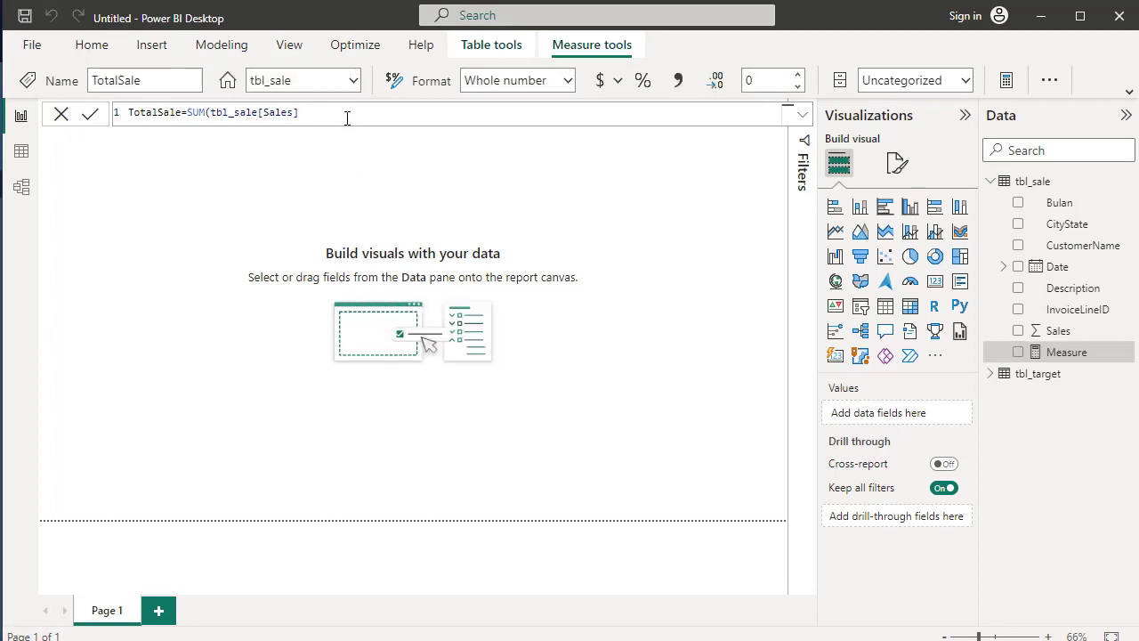
text())
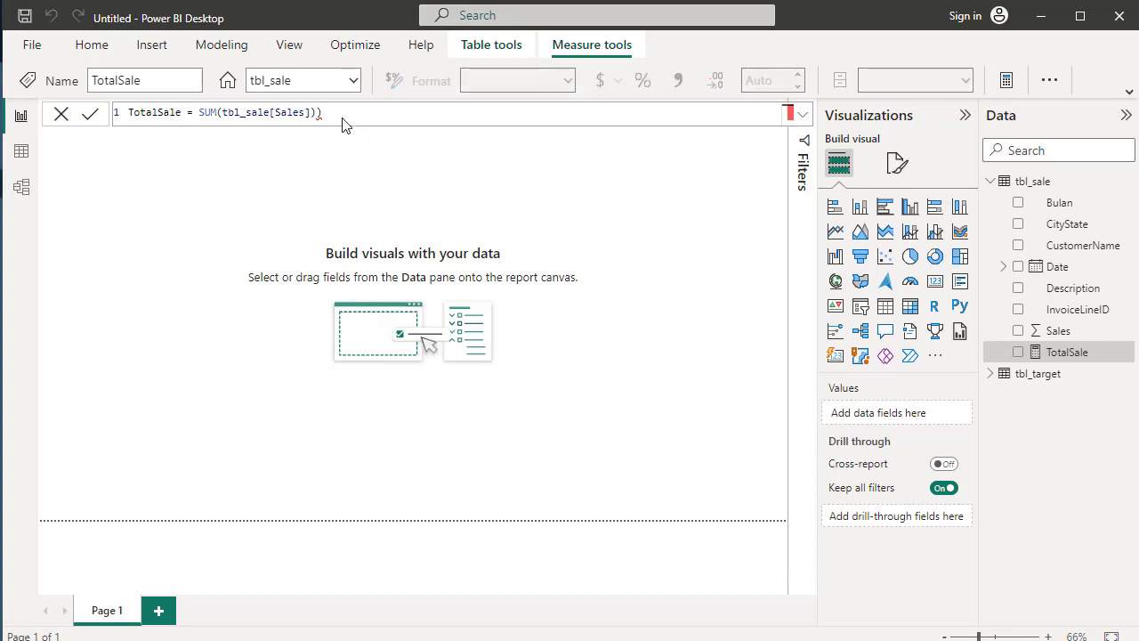
click(344, 116)
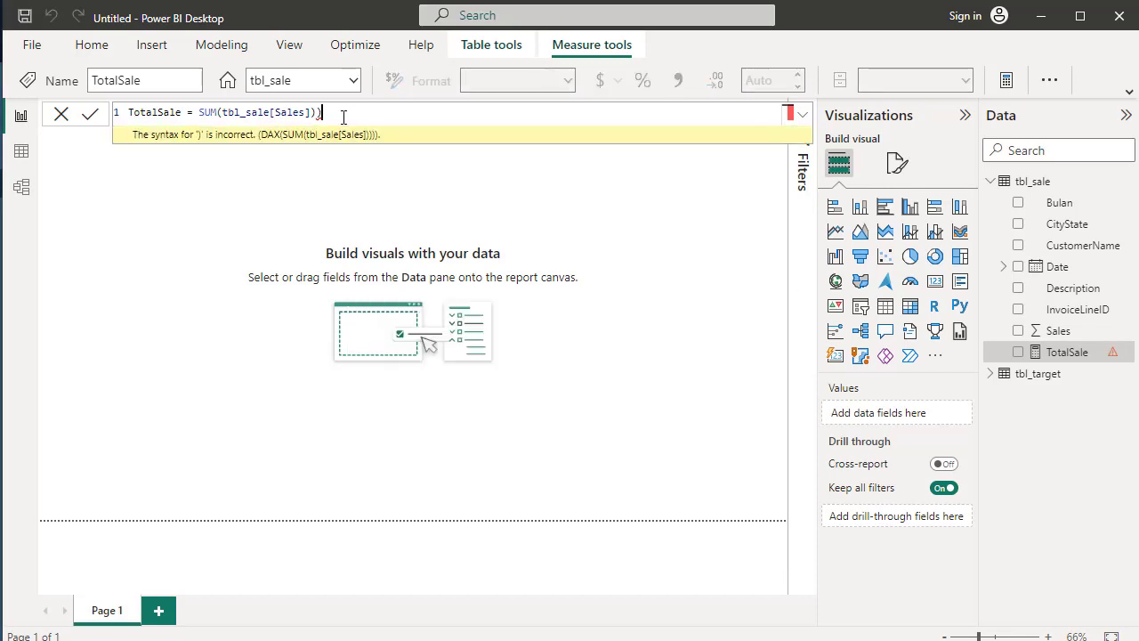
key(BackSpace)
click(361, 190)
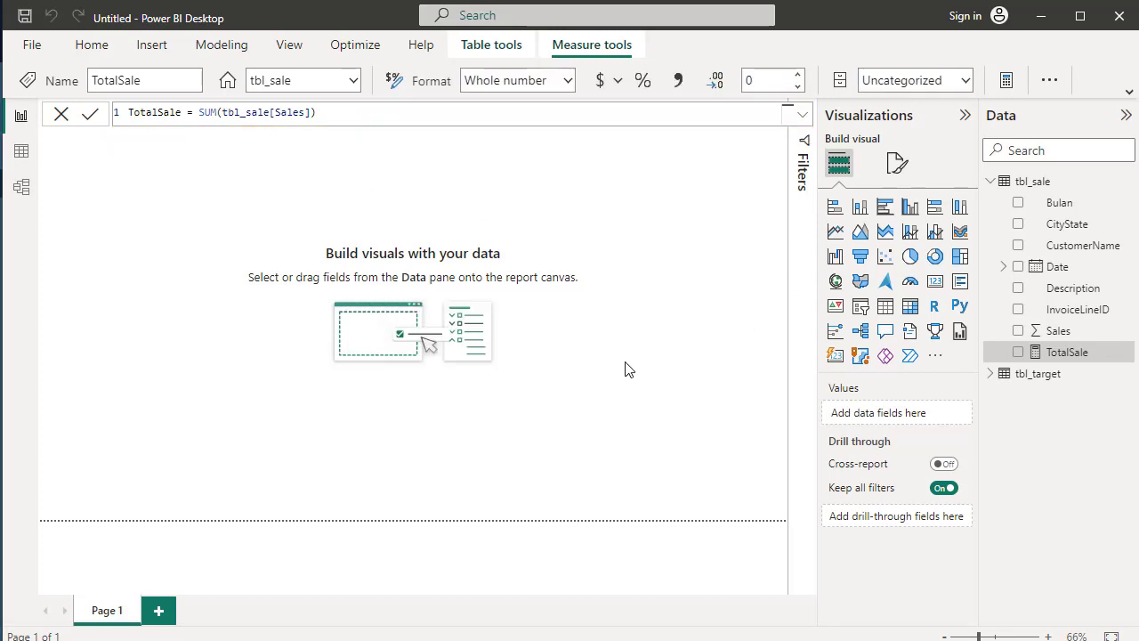
click(990, 373)
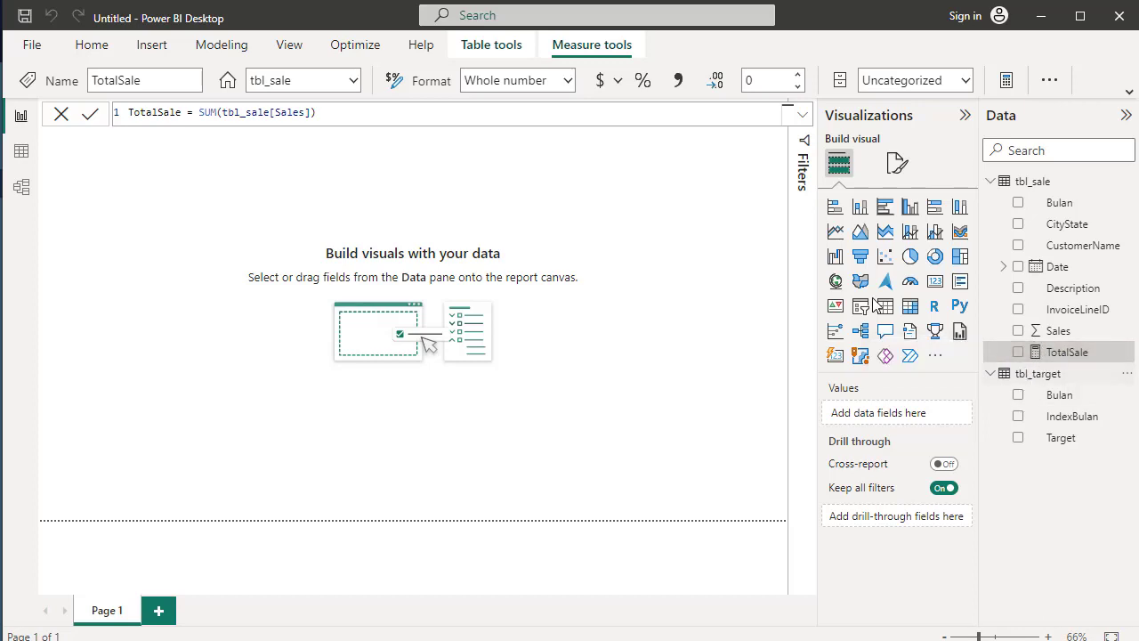
In Model view, delete the existing Bulan relationship between tbl_target and tbl_sale
click(24, 197)
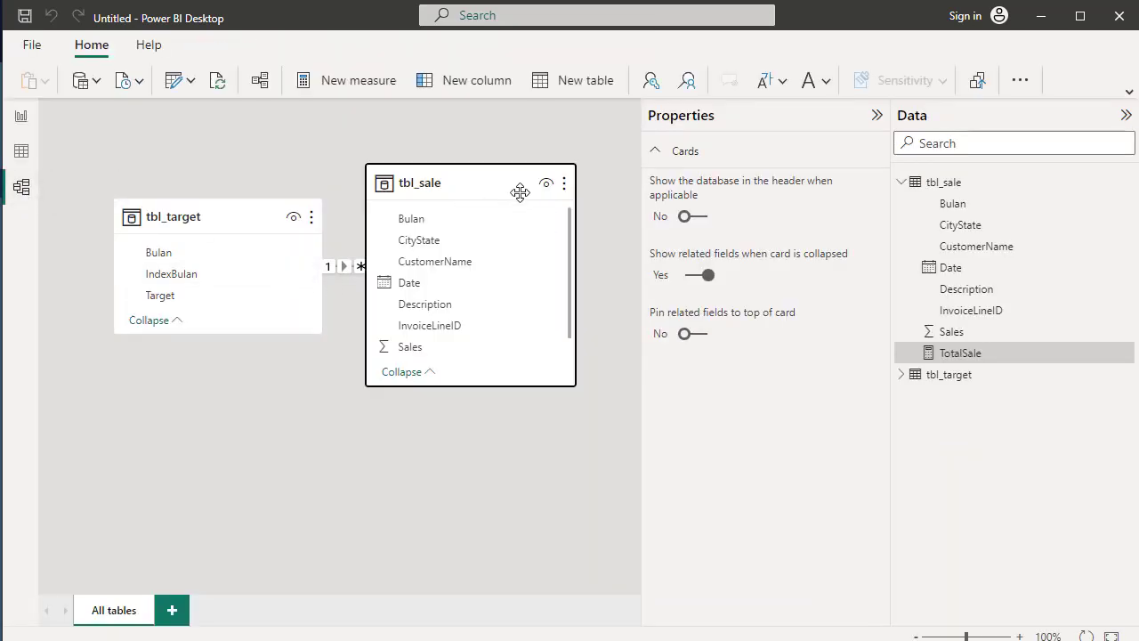
click(877, 116)
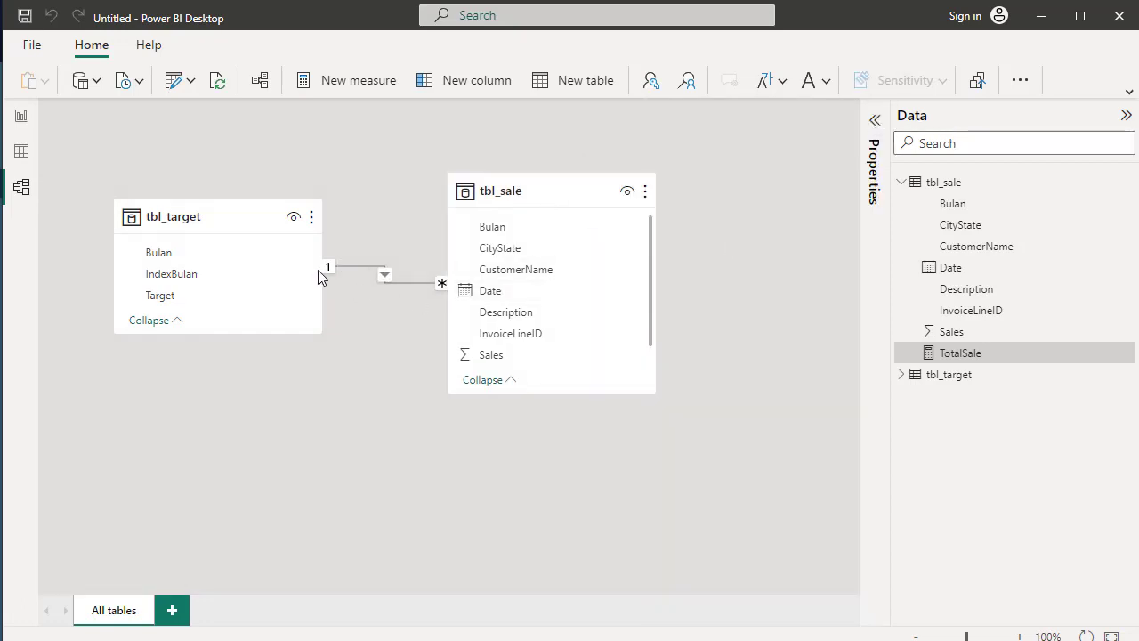
click(194, 262)
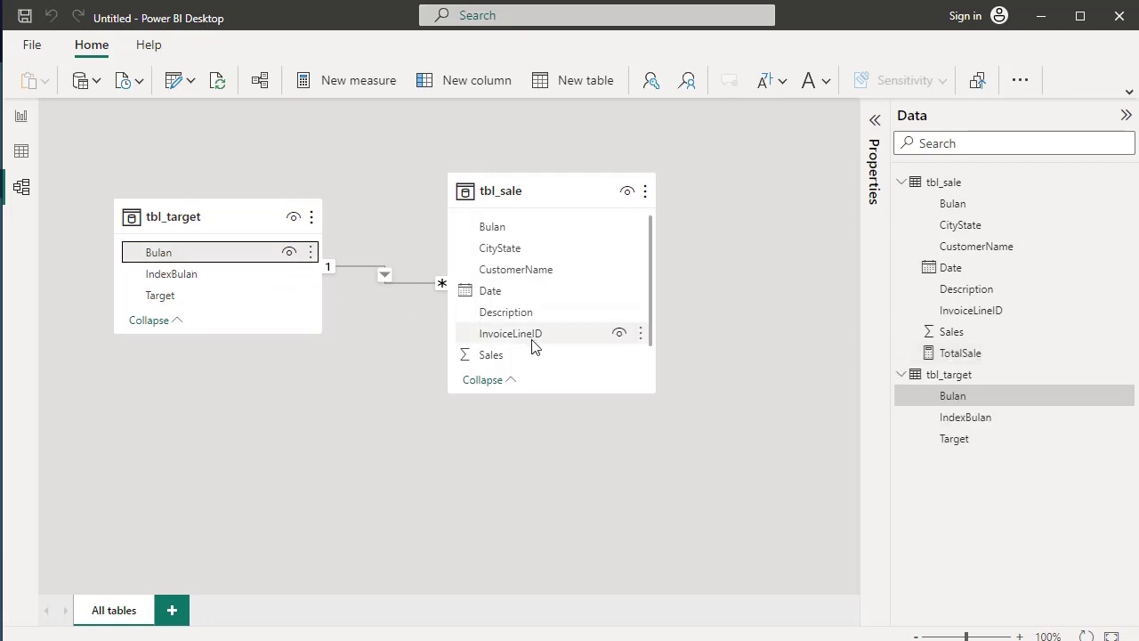
right_click(368, 269)
click(378, 283)
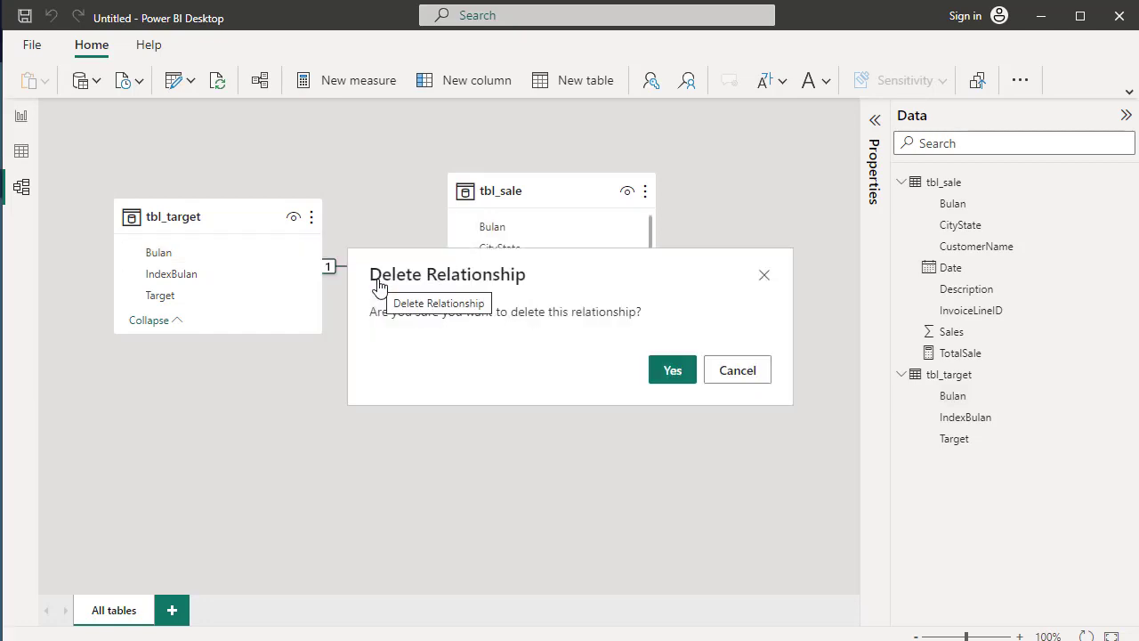
click(661, 374)
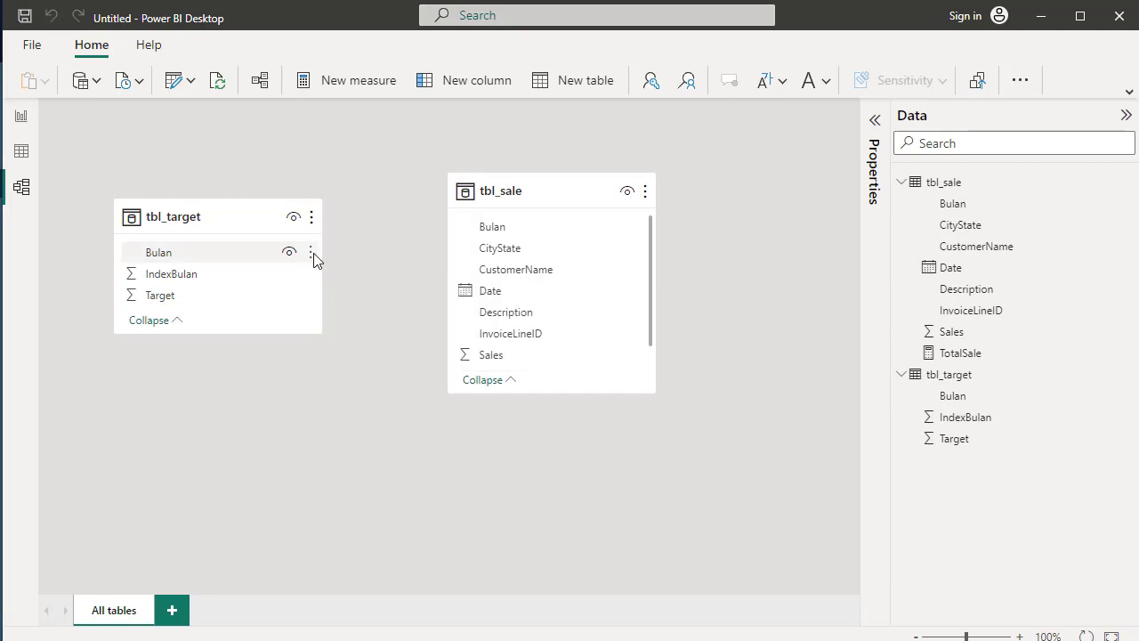
Recreate the relationship by linking tbl_target Bulan to tbl_sale Bulan
click(205, 254)
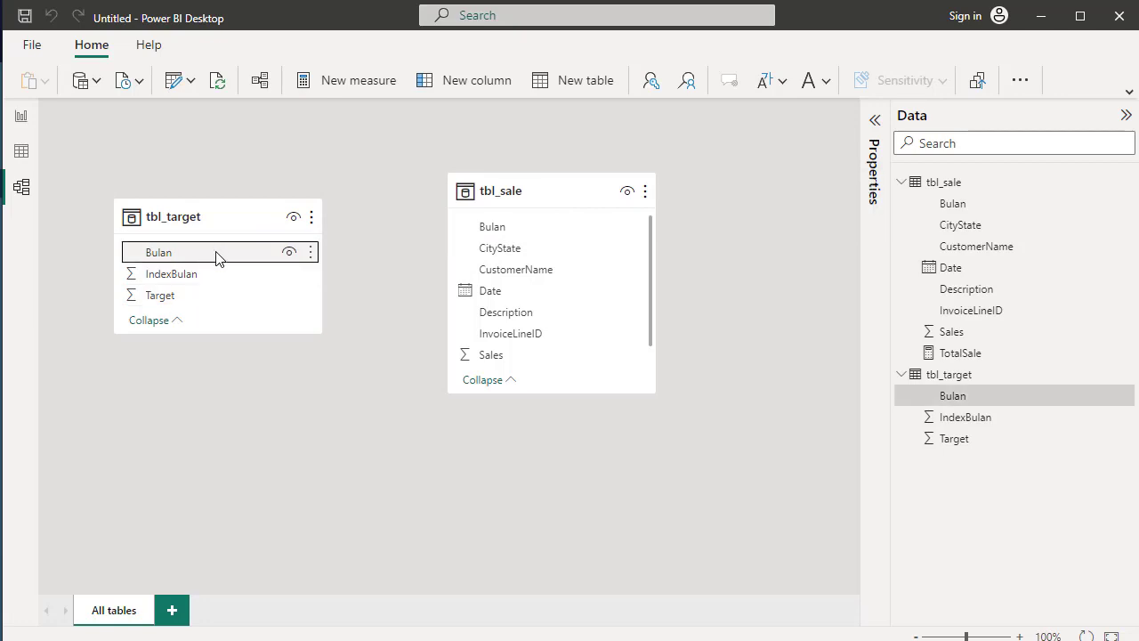
drag(217, 258, 493, 224)
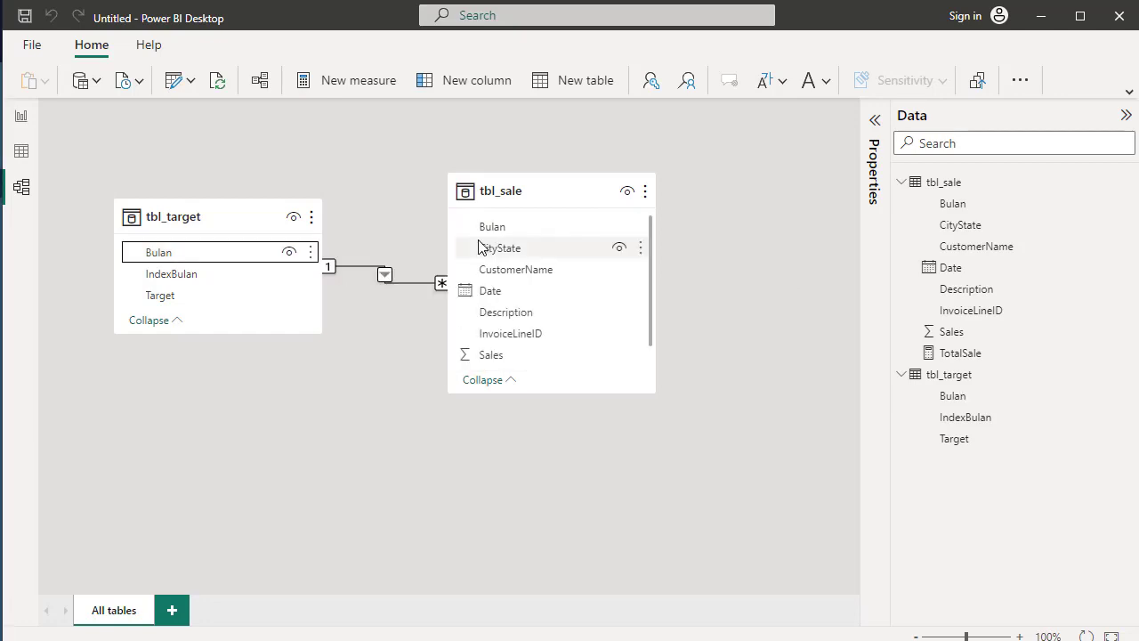
drag(502, 190, 551, 276)
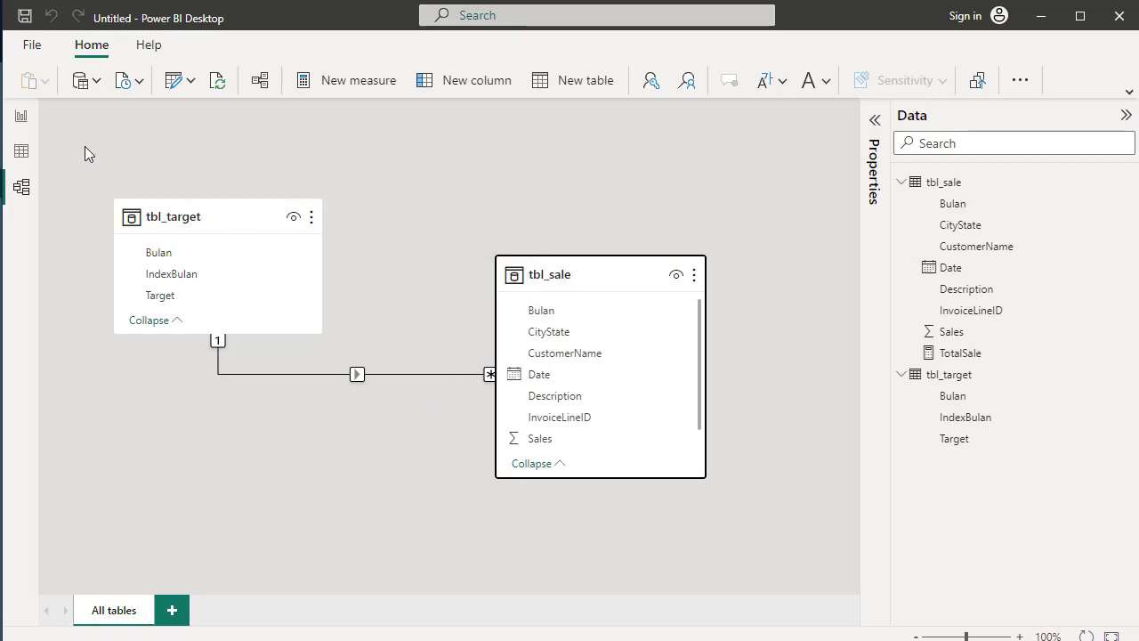
click(29, 118)
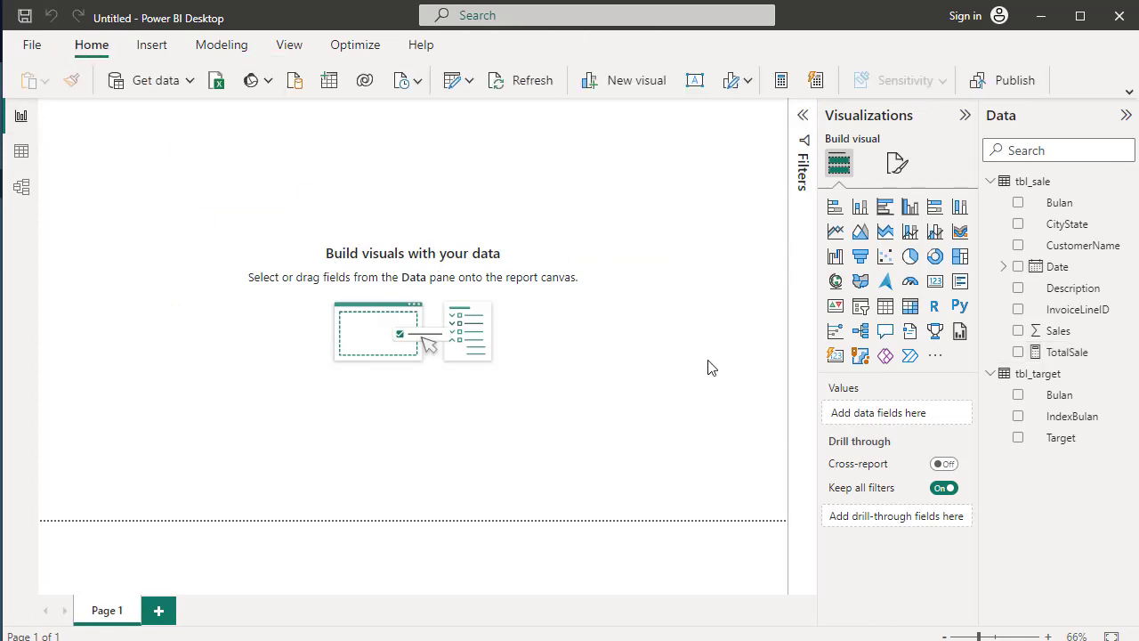
Add a matrix visual to the page and put tbl_target's Bulan field into it
click(910, 307)
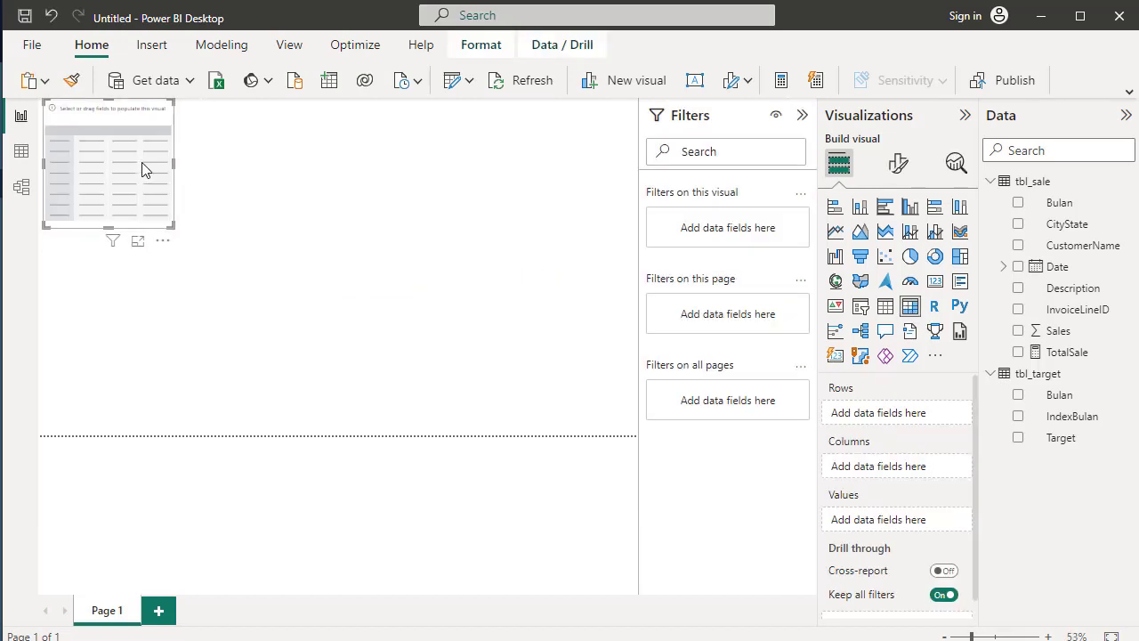
drag(145, 169, 211, 264)
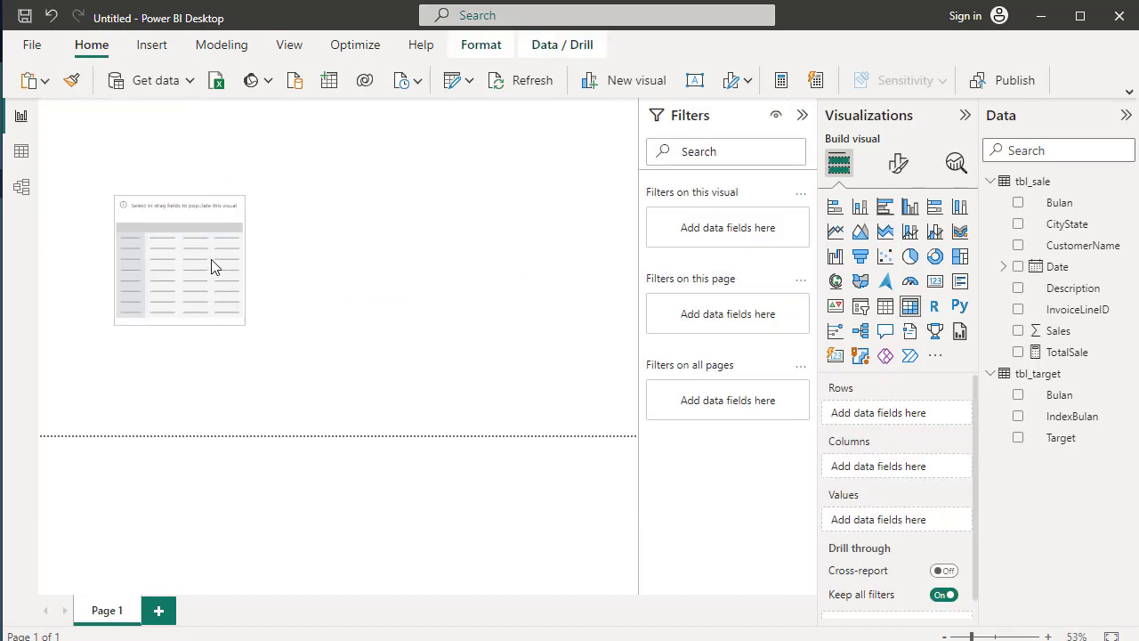
click(803, 116)
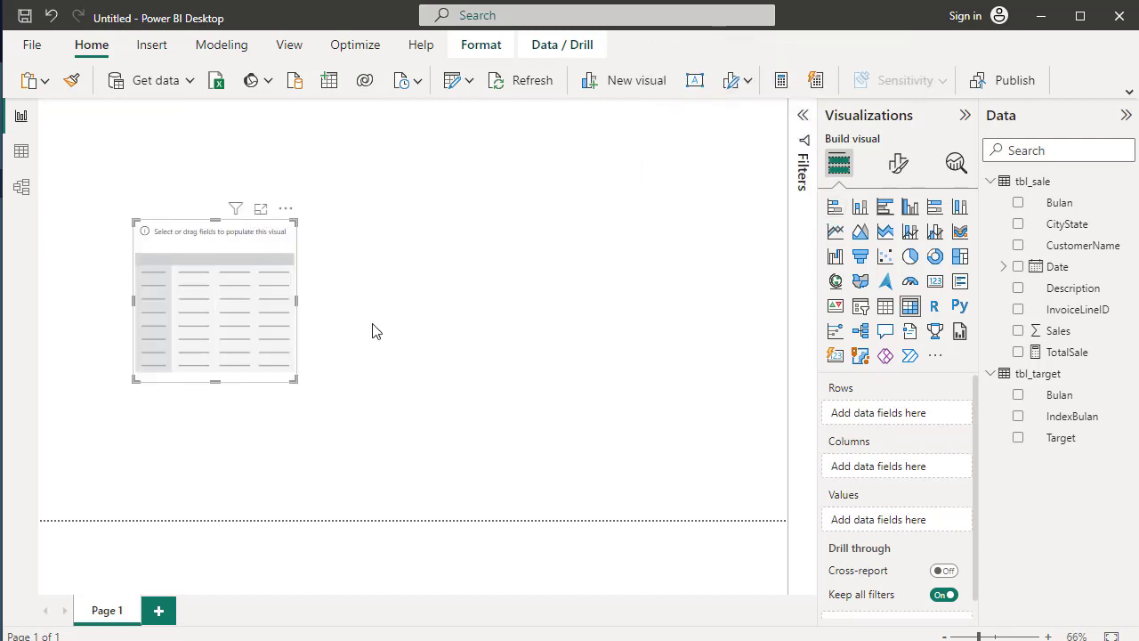
click(898, 162)
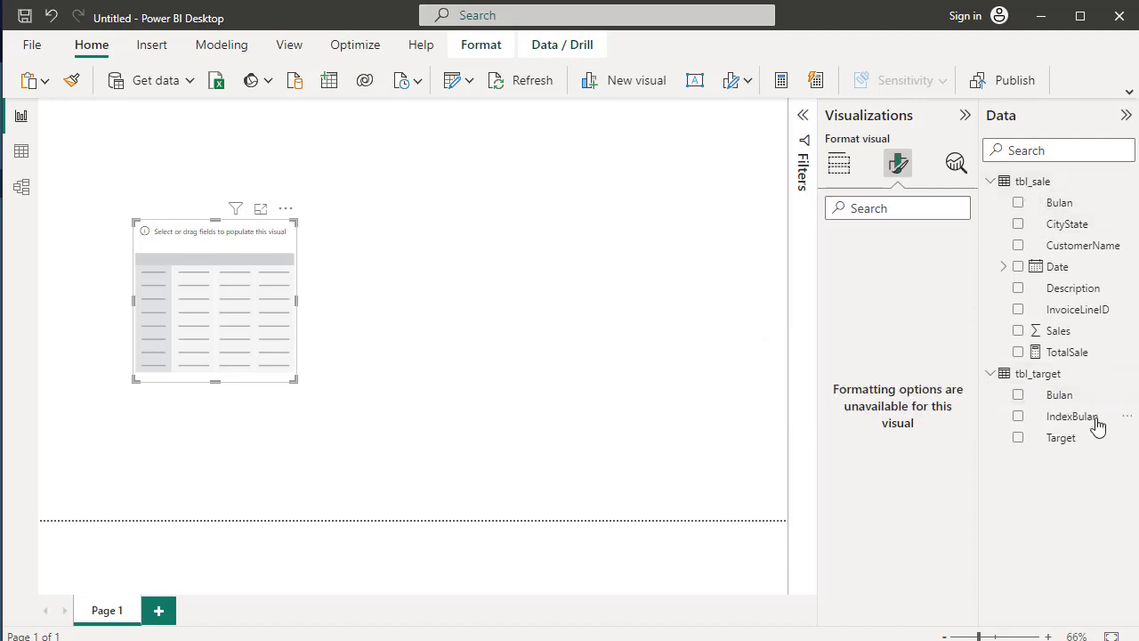
mouse_move(1037, 394)
mouse_down()
mouse_move(384, 321)
mouse_move(236, 320)
mouse_up()
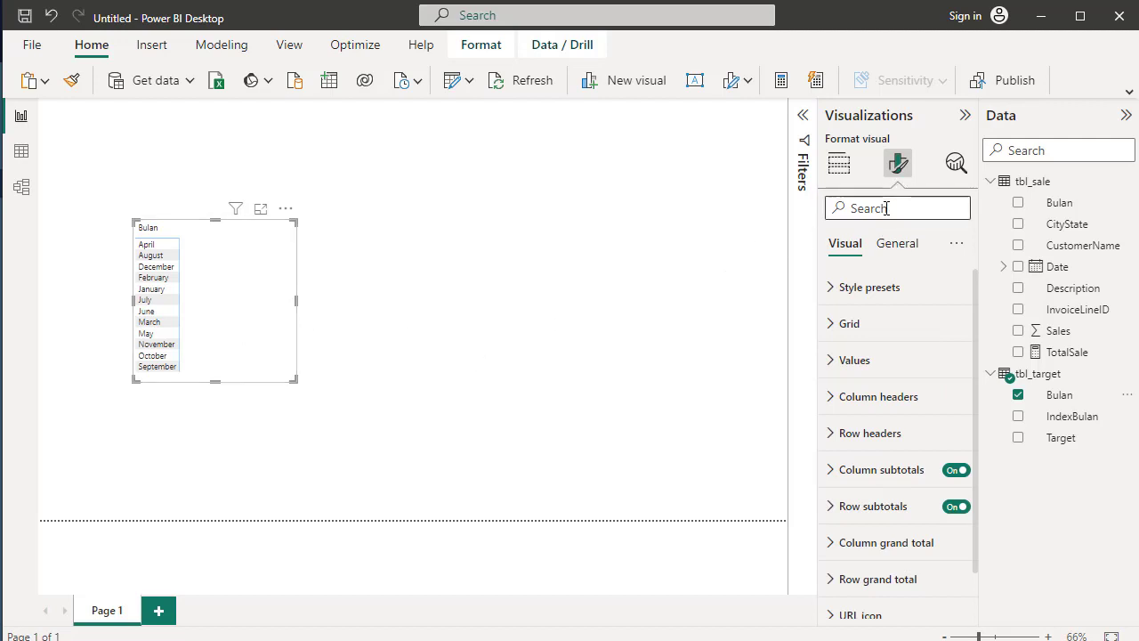
Set the matrix's Values, Column headers and Row headers font size to 16
click(836, 359)
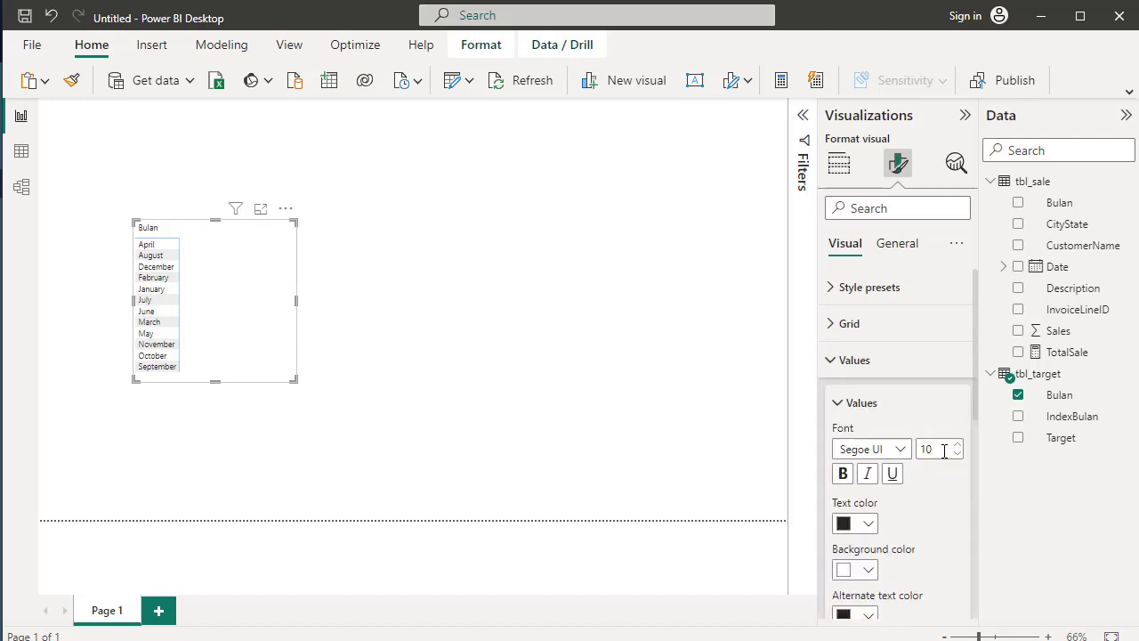
text(16)
click(833, 360)
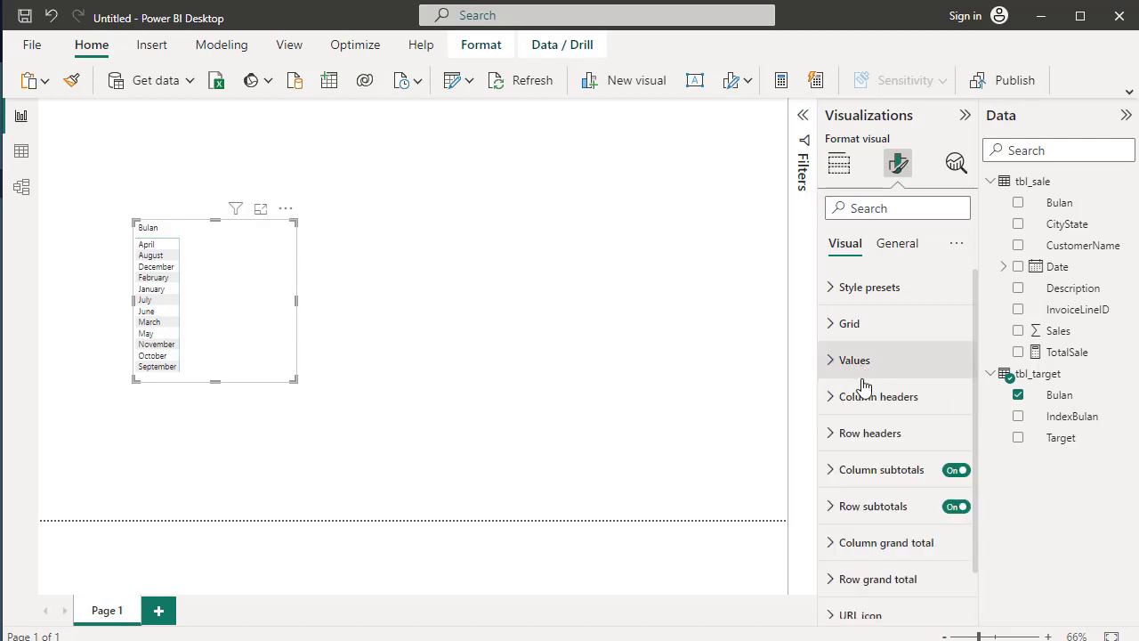
click(834, 397)
double_click(934, 480)
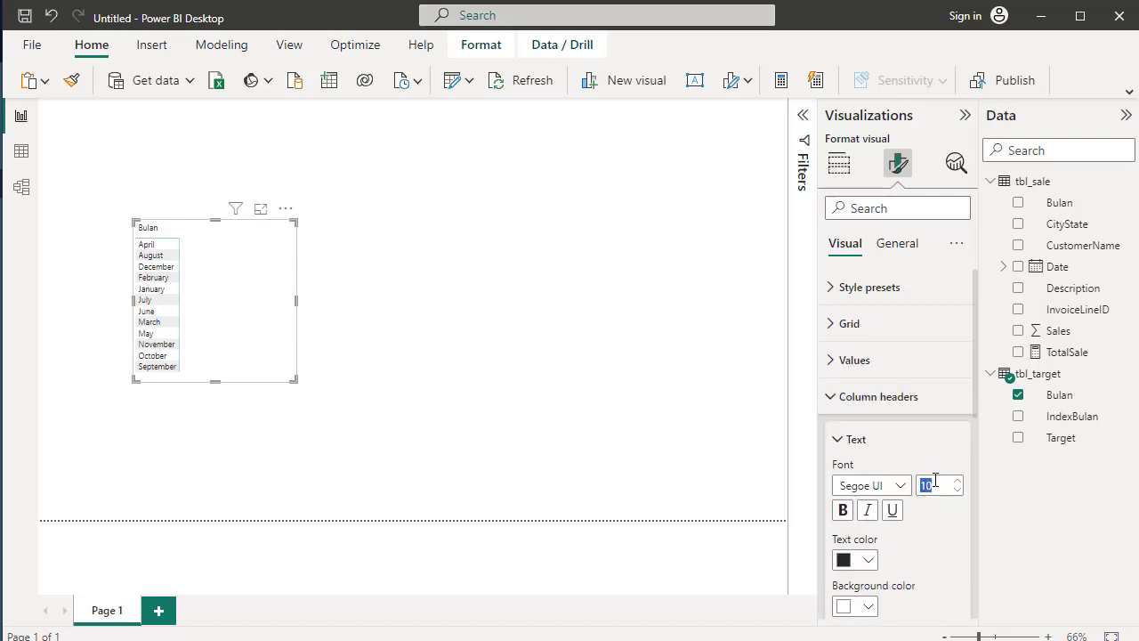
text(16)
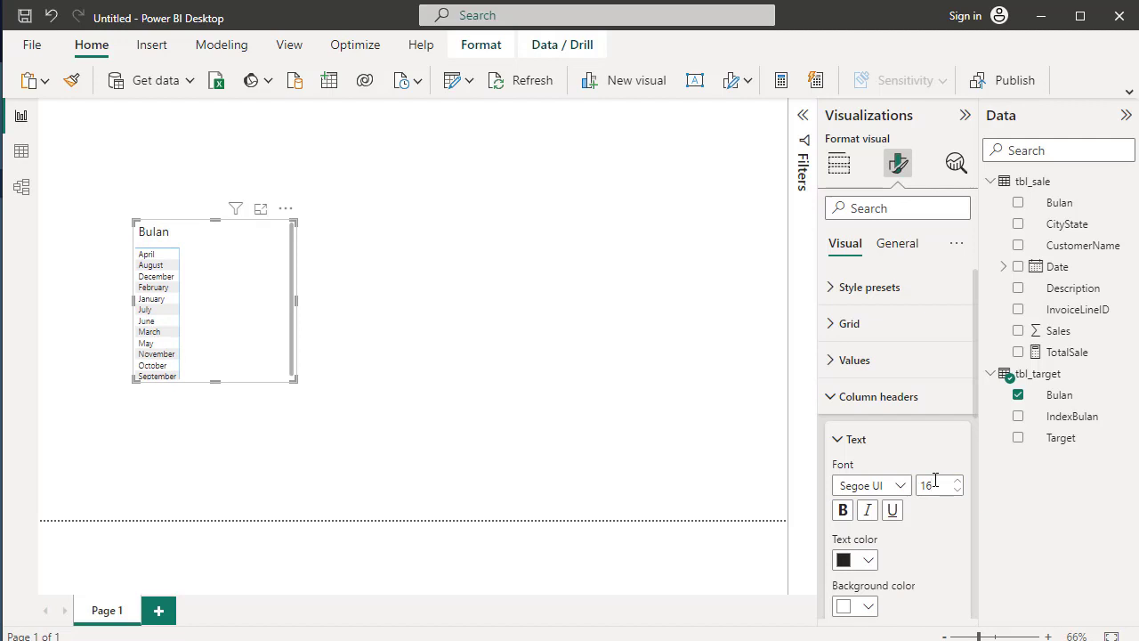
click(831, 401)
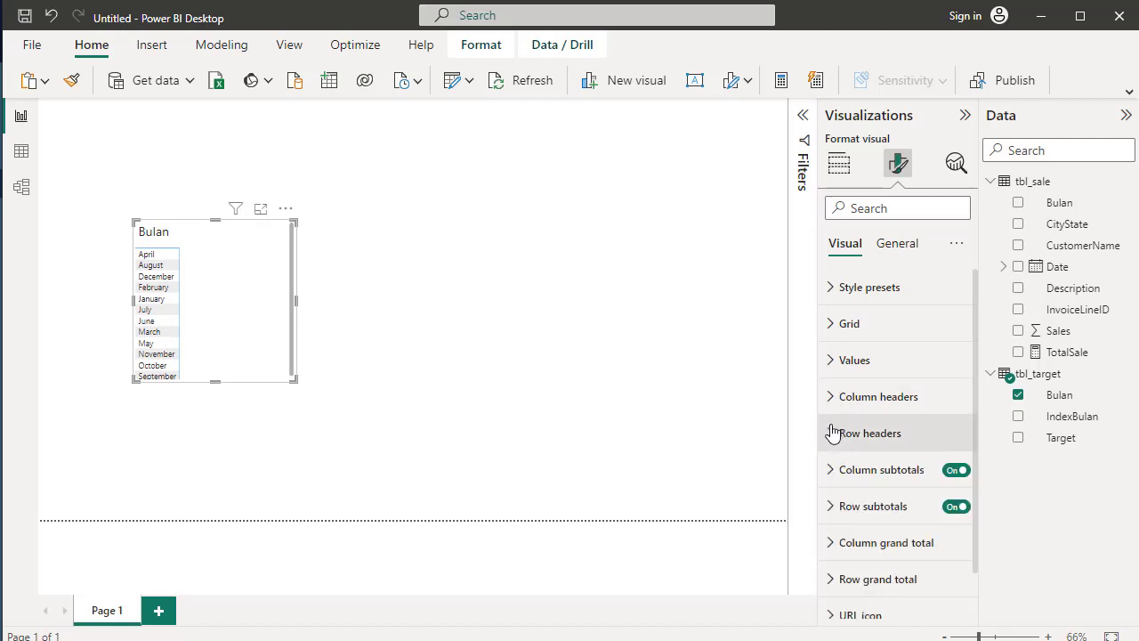
click(833, 433)
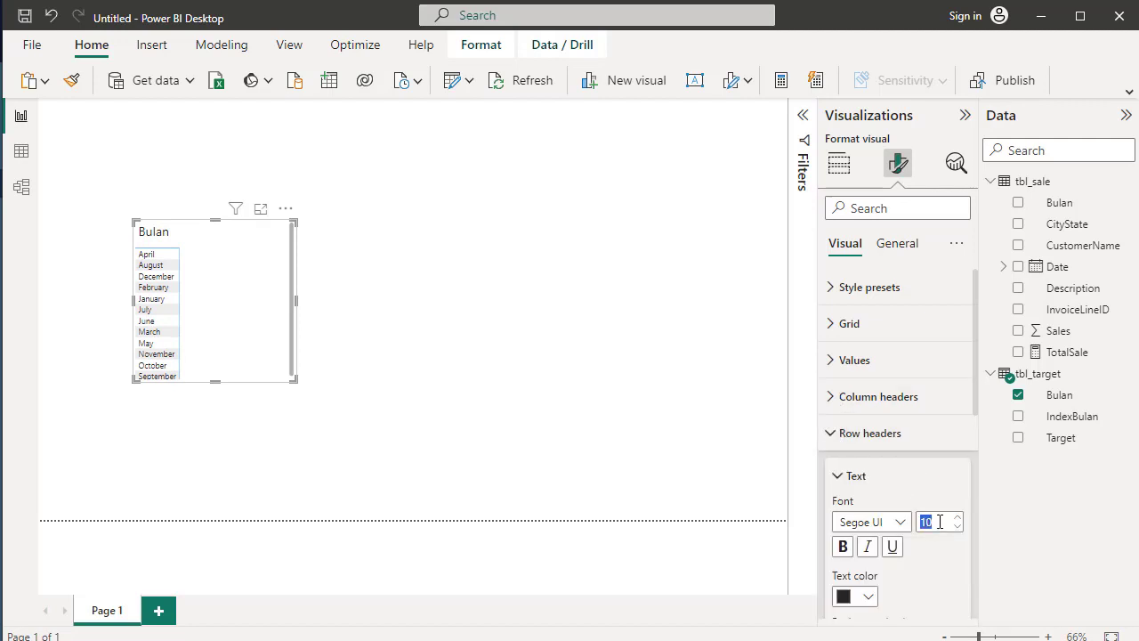
text(16)
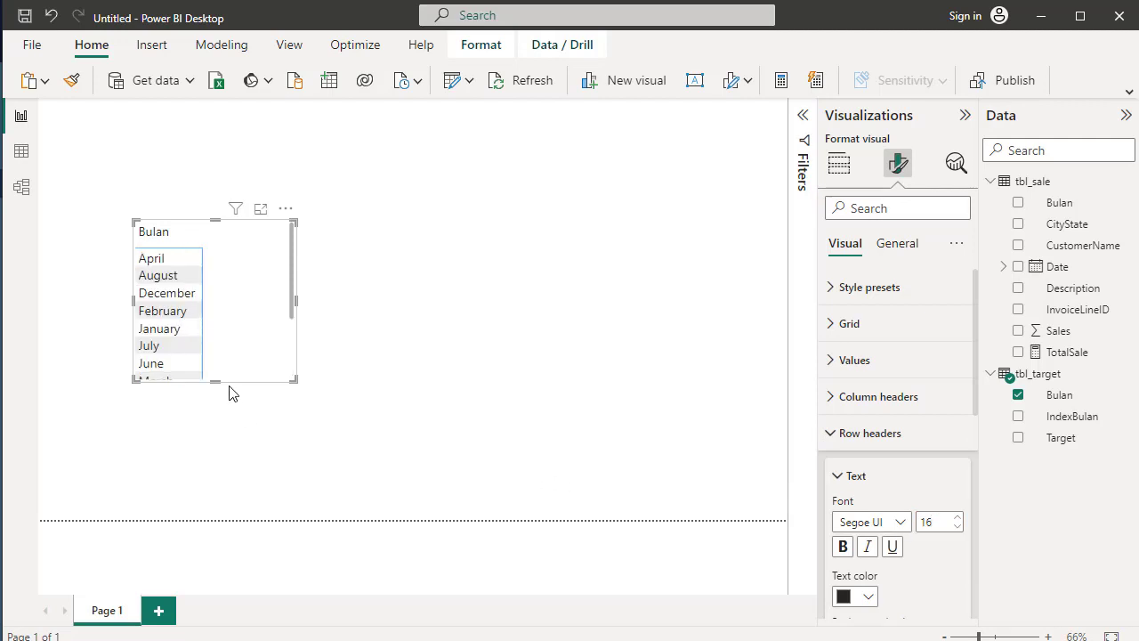
Stretch the matrix taller so all twelve months are visible
drag(216, 381, 215, 388)
click(214, 442)
drag(214, 445, 212, 484)
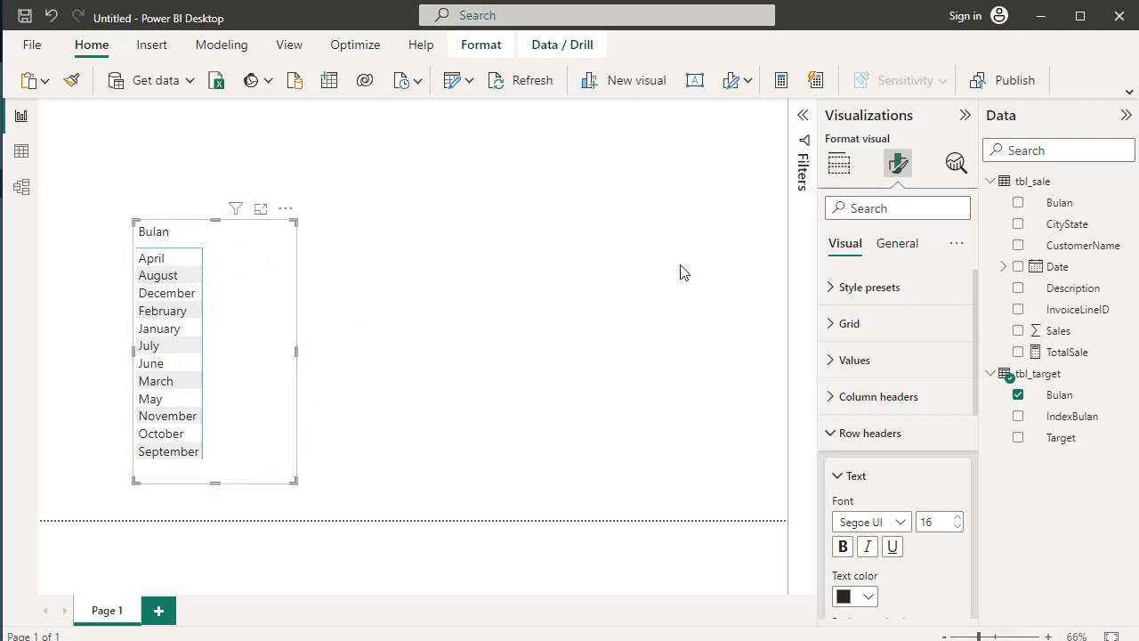
Try adding Target to the matrix rows under Bulan, then remove it again
click(1075, 356)
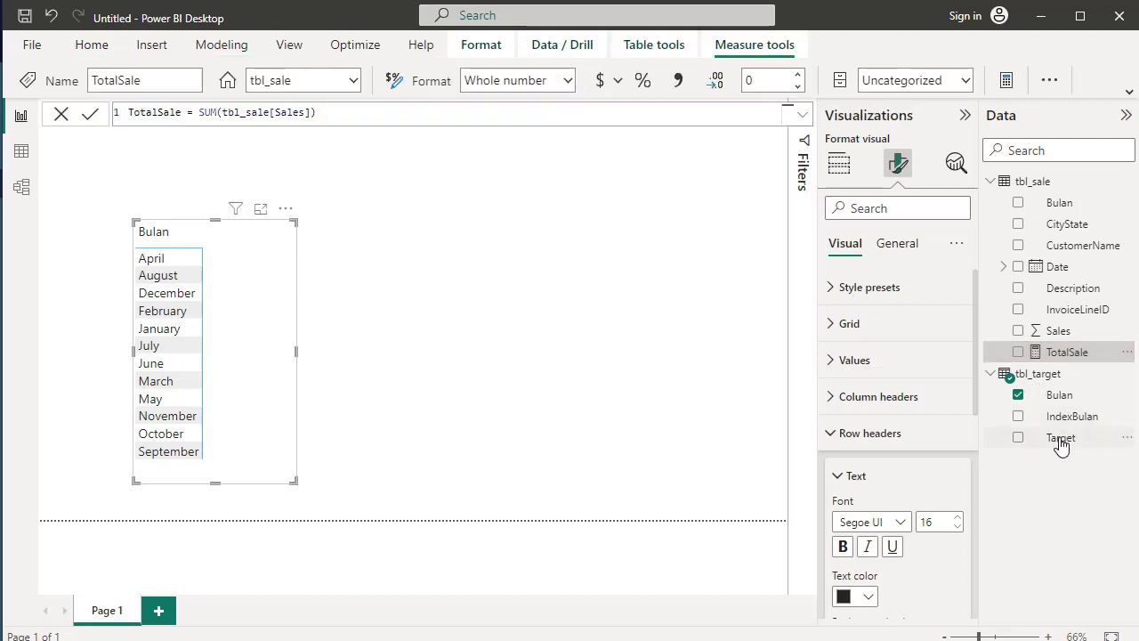
mouse_move(1061, 445)
mouse_down()
mouse_move(312, 307)
mouse_move(249, 308)
mouse_up()
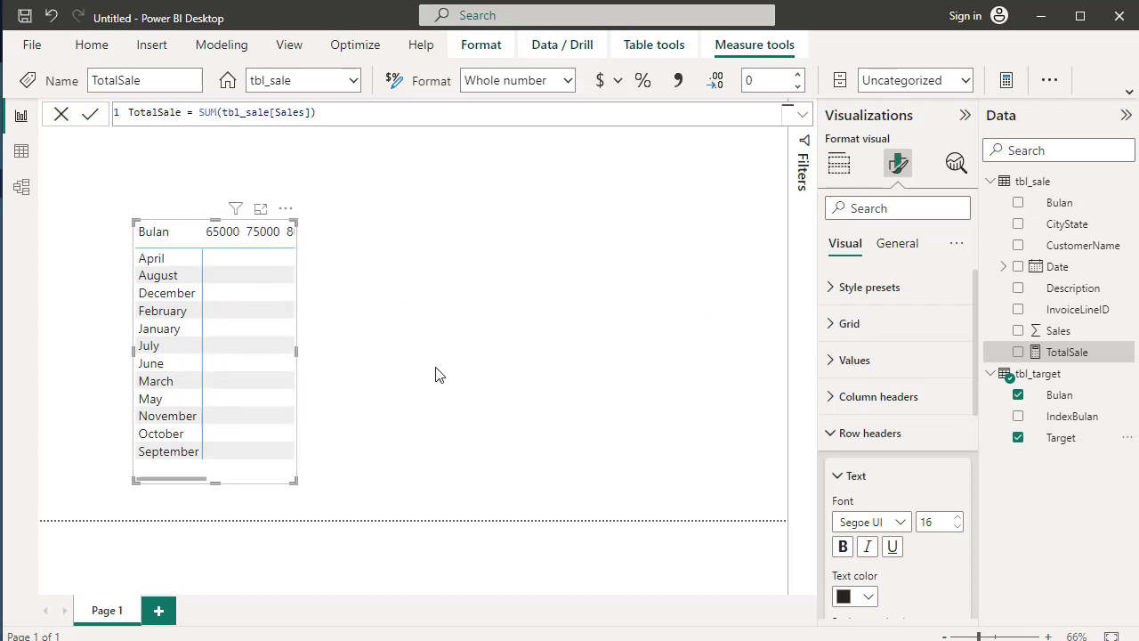
click(847, 174)
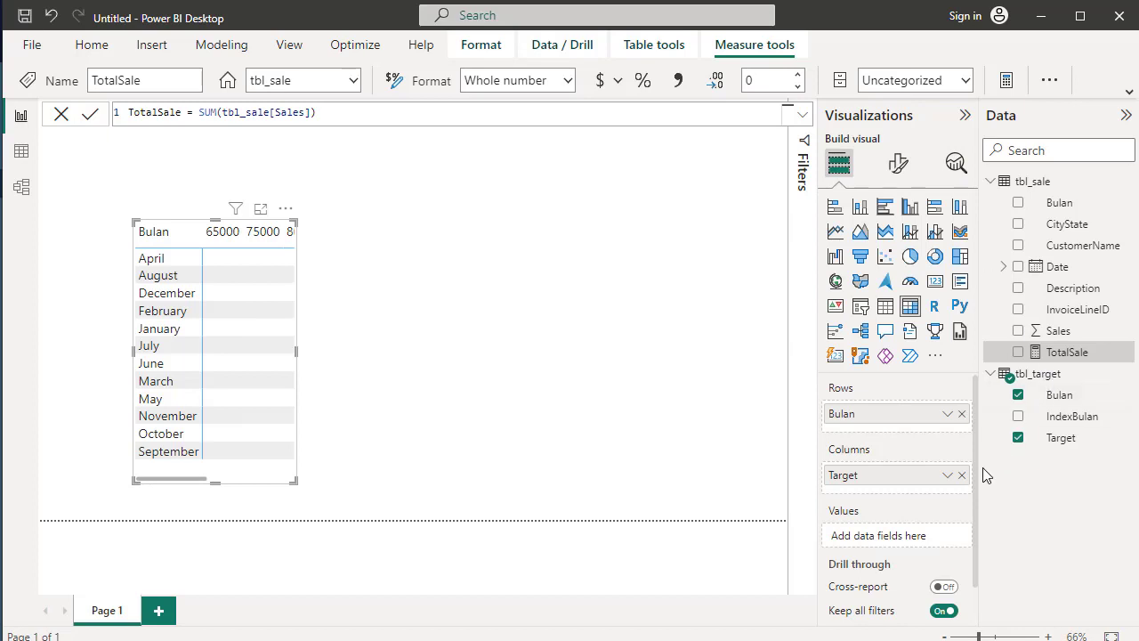
scroll(977, 522, down, 1)
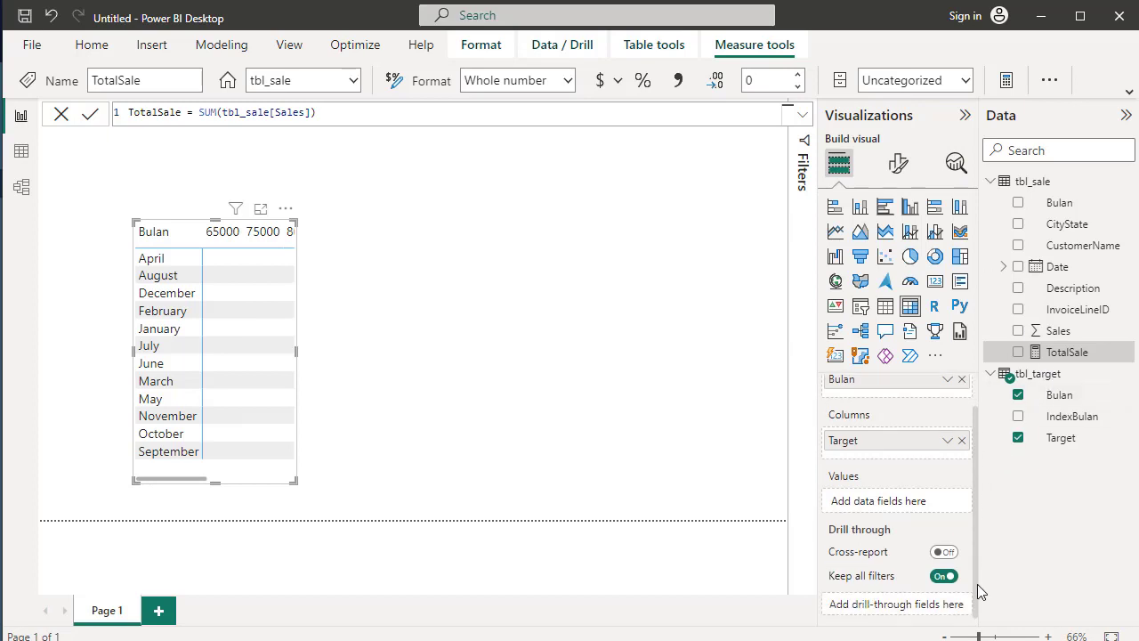
drag(872, 449, 872, 400)
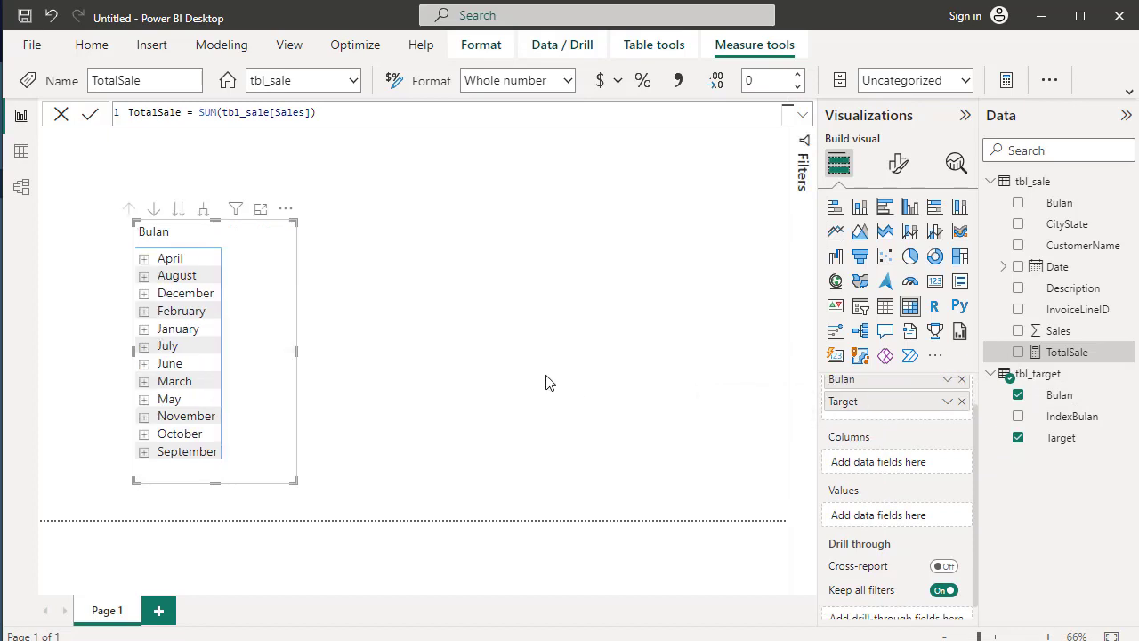
scroll(976, 532, up, 1)
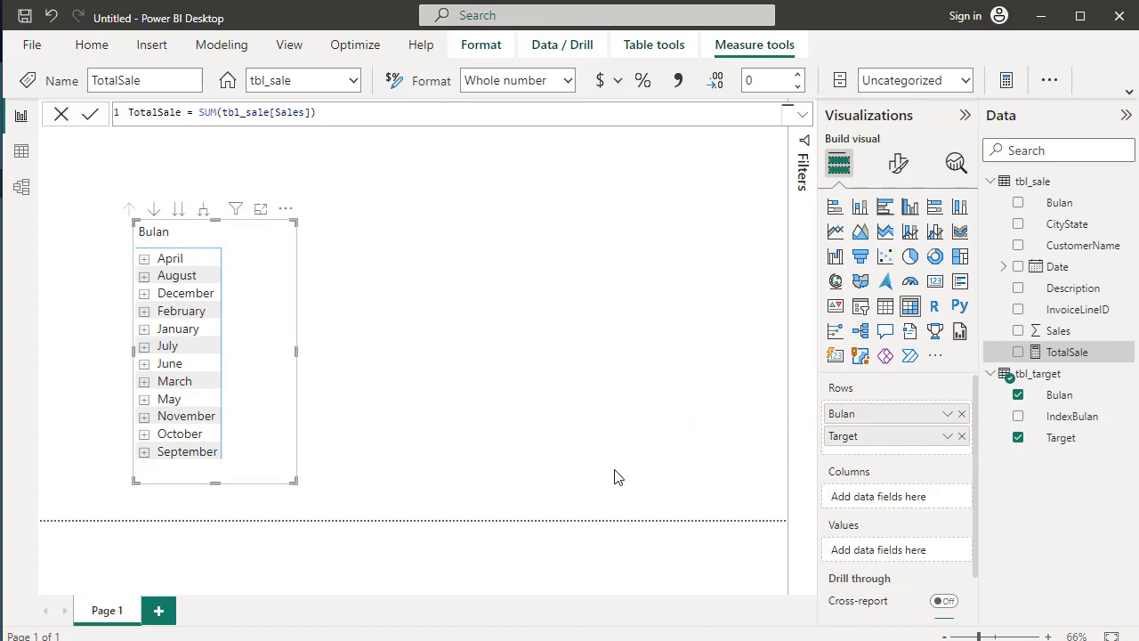
click(1018, 437)
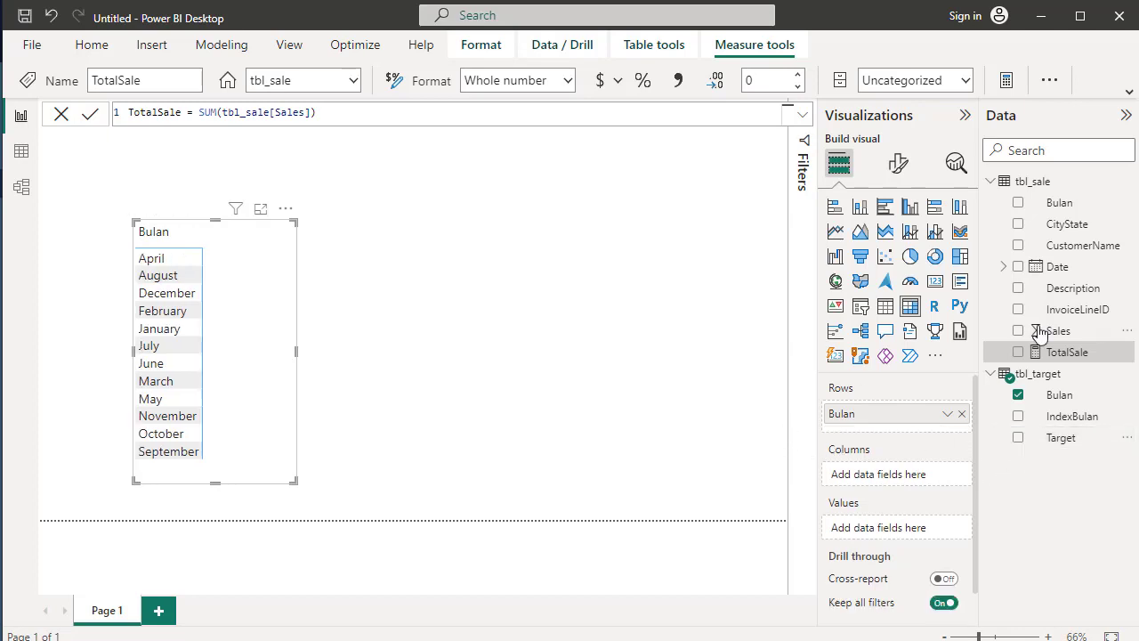
Add TotalSale and Count of Target as matrix values and widen the visual to show both
drag(1071, 356, 253, 365)
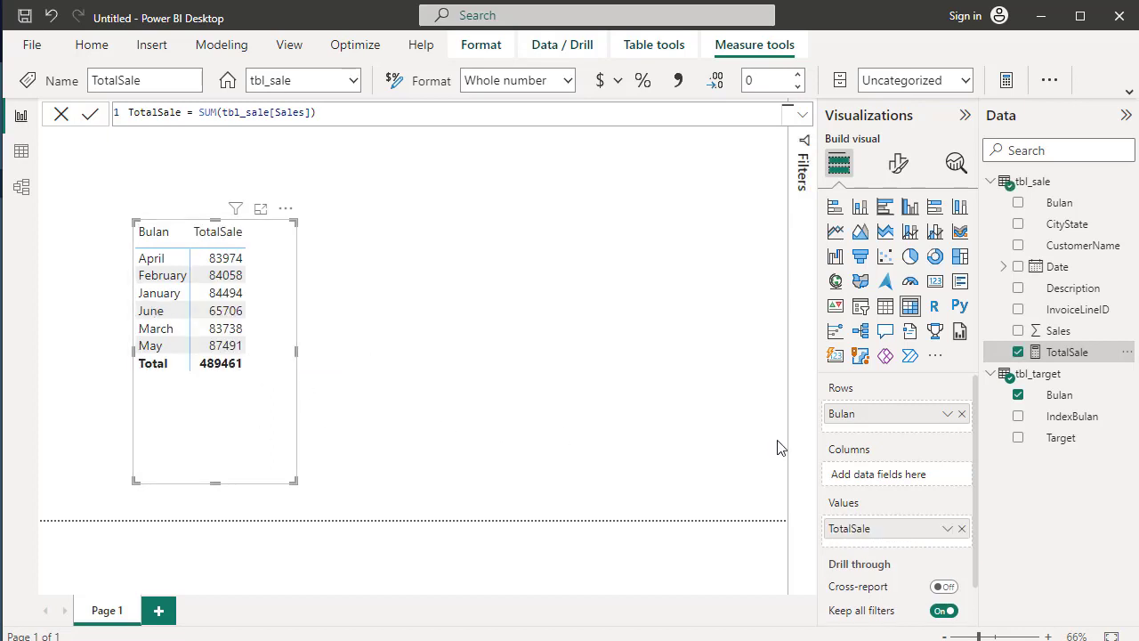
mouse_move(1033, 438)
mouse_down()
mouse_move(320, 278)
mouse_move(272, 289)
mouse_up()
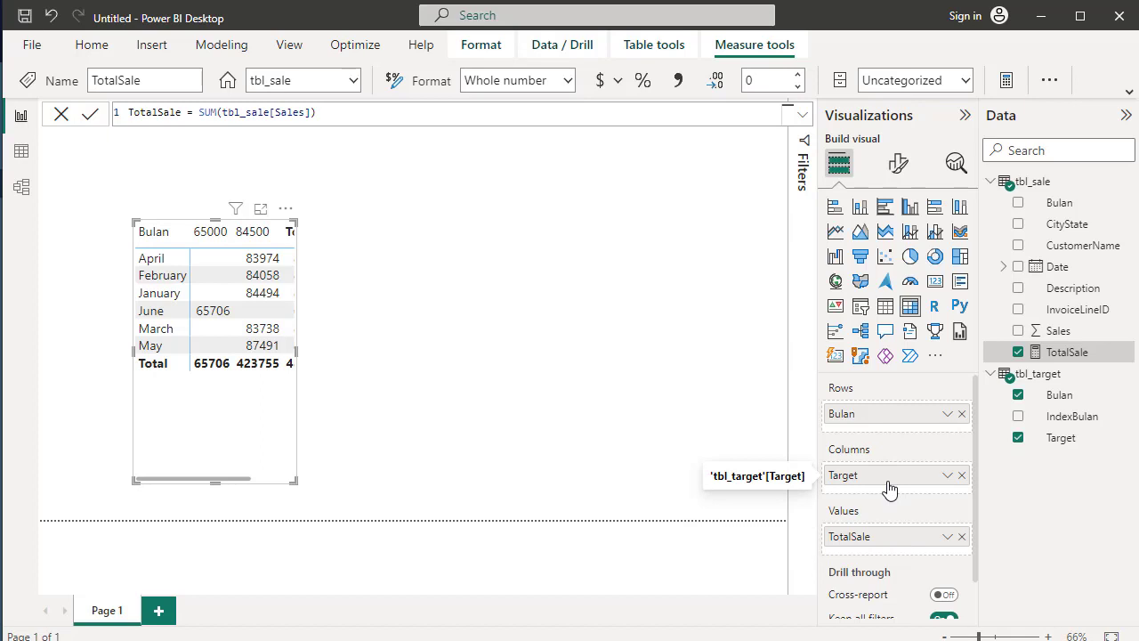
drag(889, 488, 895, 562)
mouse_move(885, 477)
mouse_down()
mouse_move(884, 556)
mouse_move(885, 544)
mouse_up()
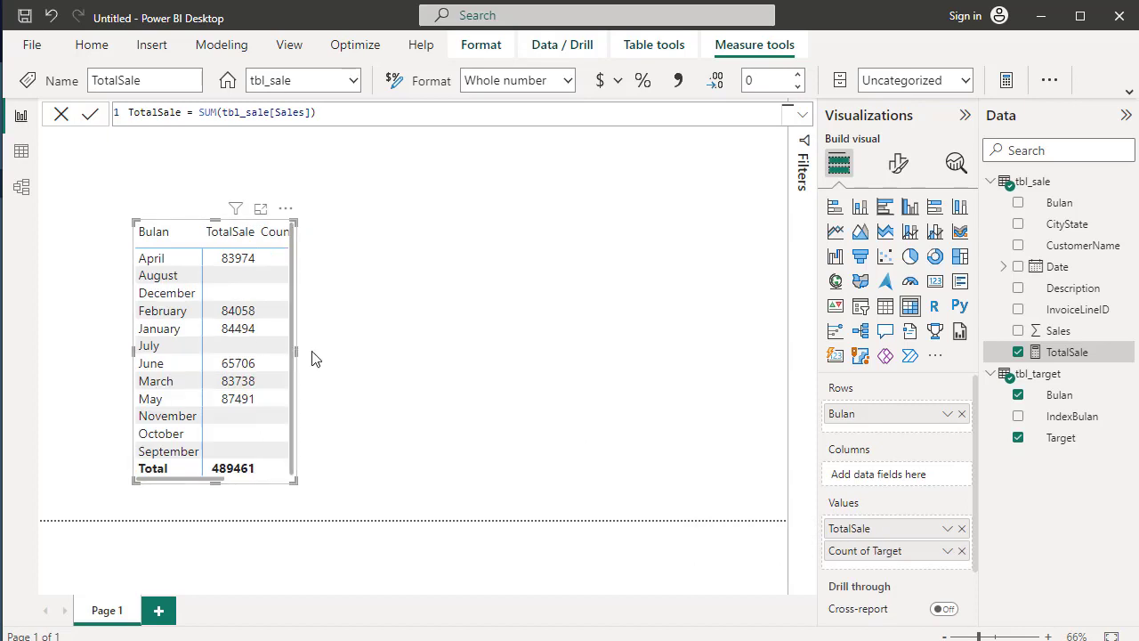
drag(297, 354, 424, 365)
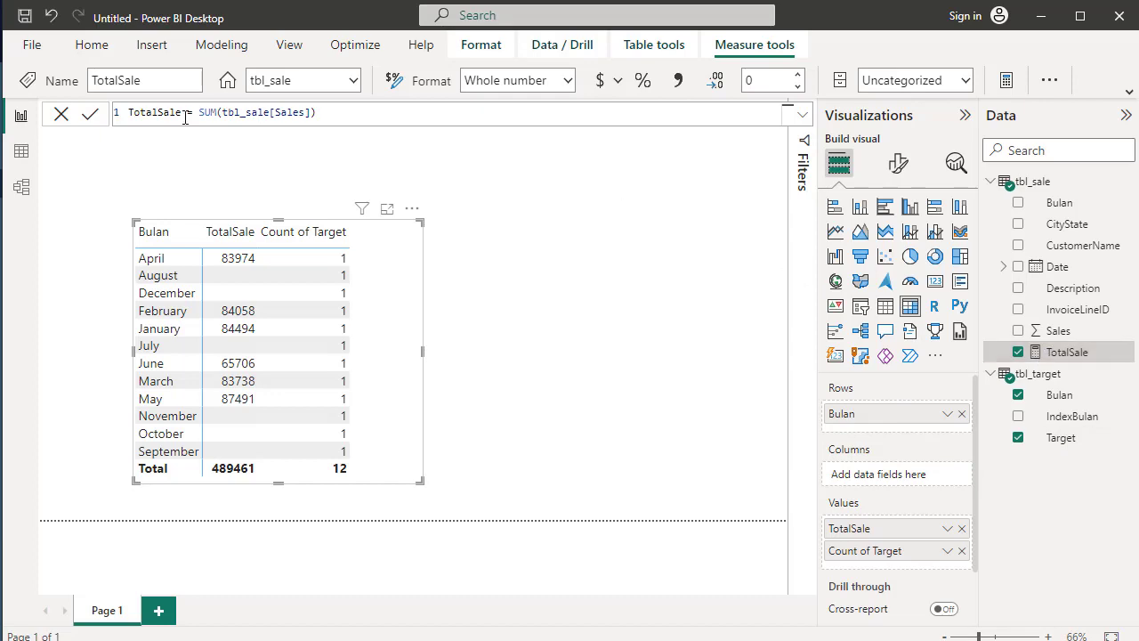
click(22, 153)
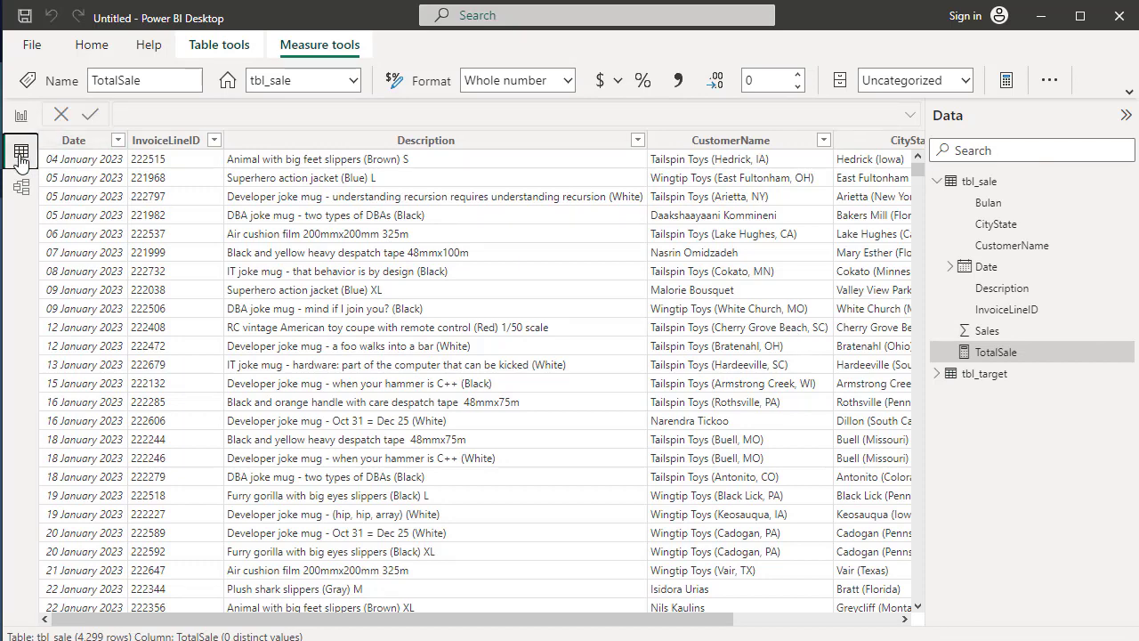
click(976, 376)
click(976, 375)
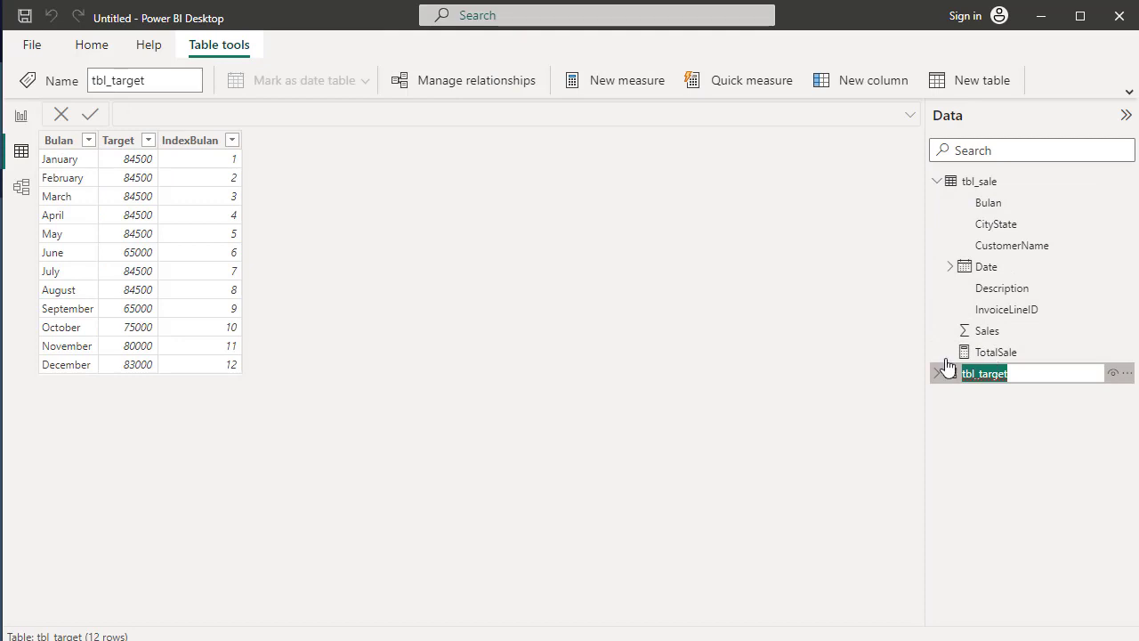
click(118, 145)
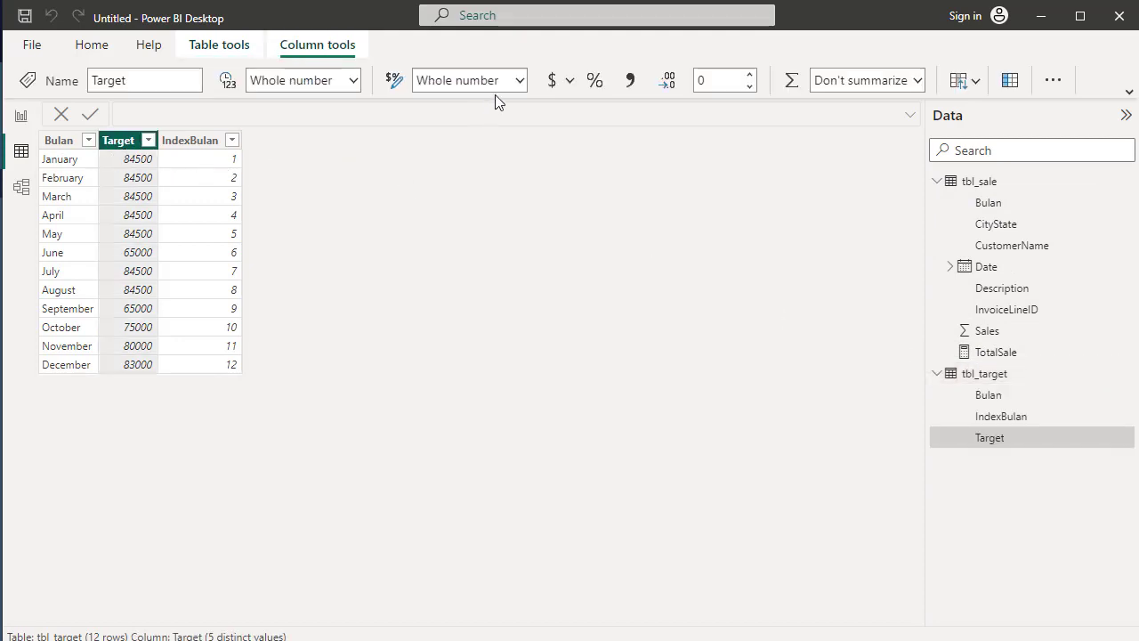
click(22, 120)
click(403, 302)
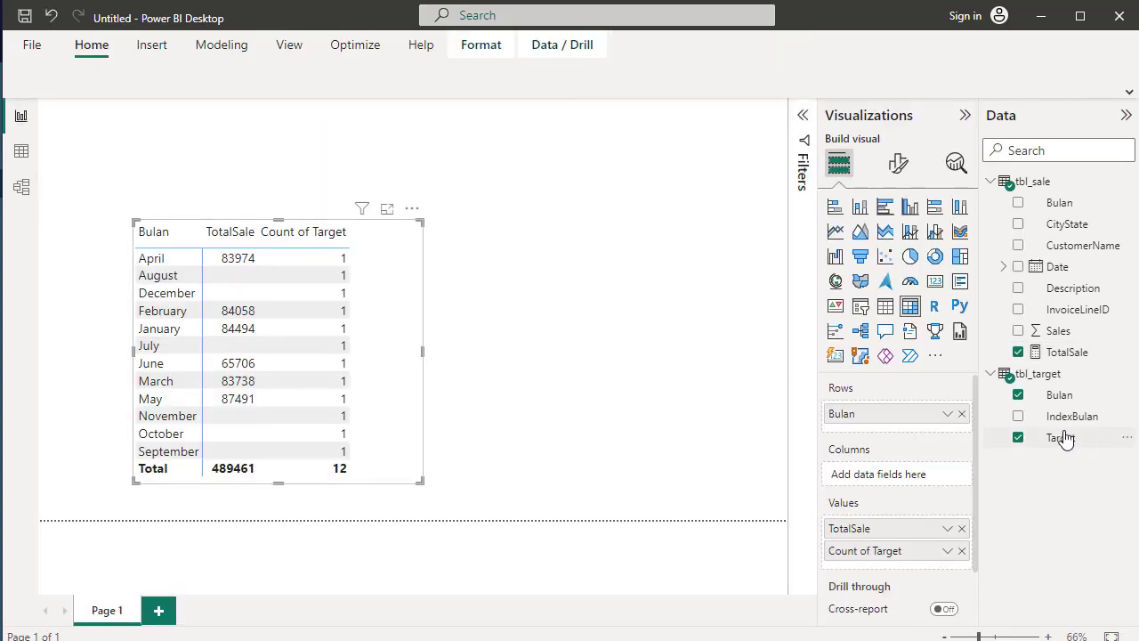
Create a Totaltarget measure in tbl_target defined as SUM(tbl_target[Target])
right_click(1056, 382)
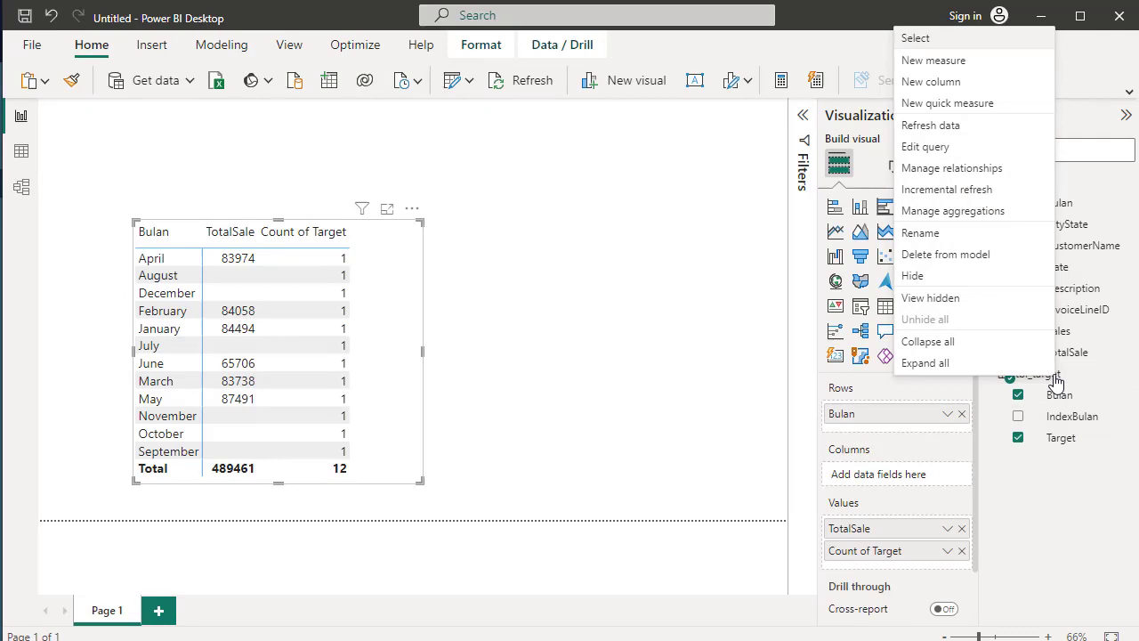
click(959, 63)
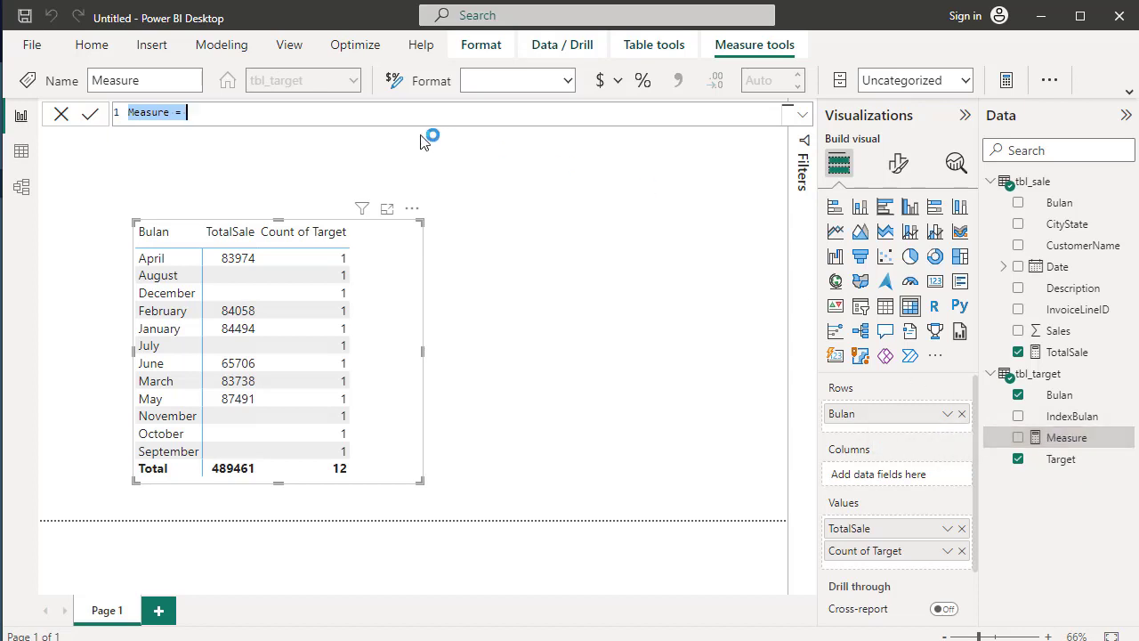
text(su)
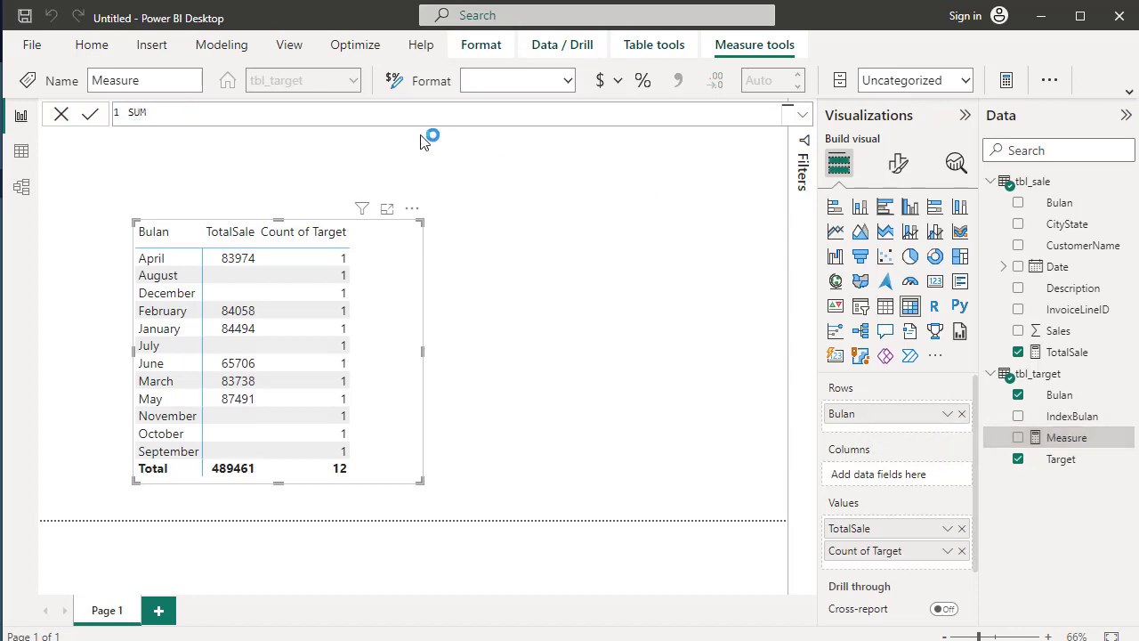
key(BackSpace)
key(BackSpace)
key(BackSpace)
text(sum)
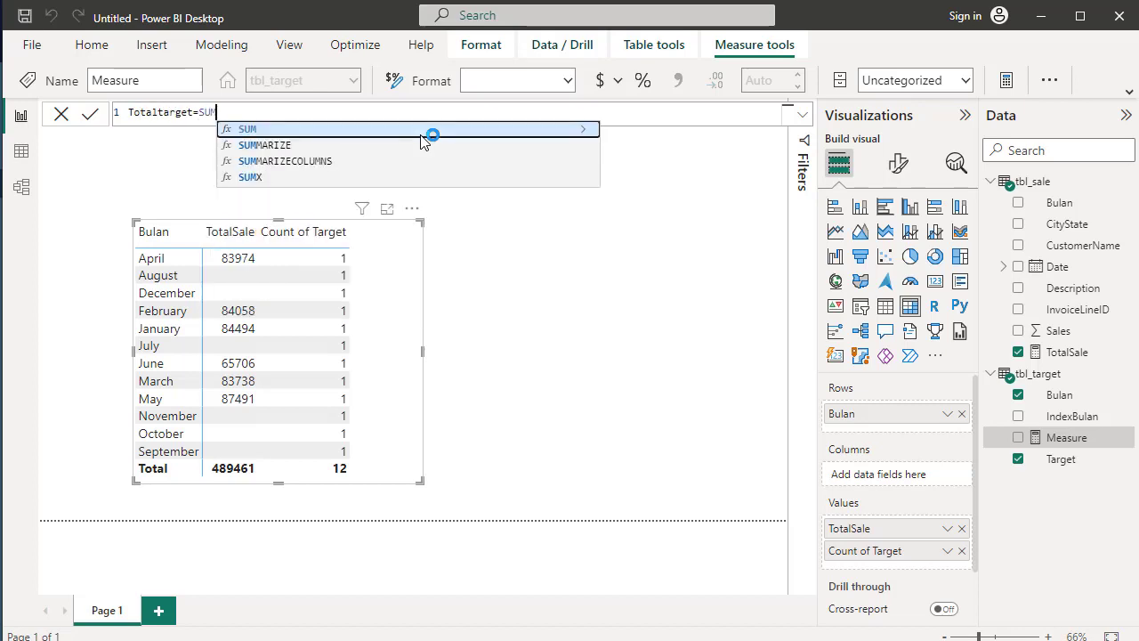
key(Tab)
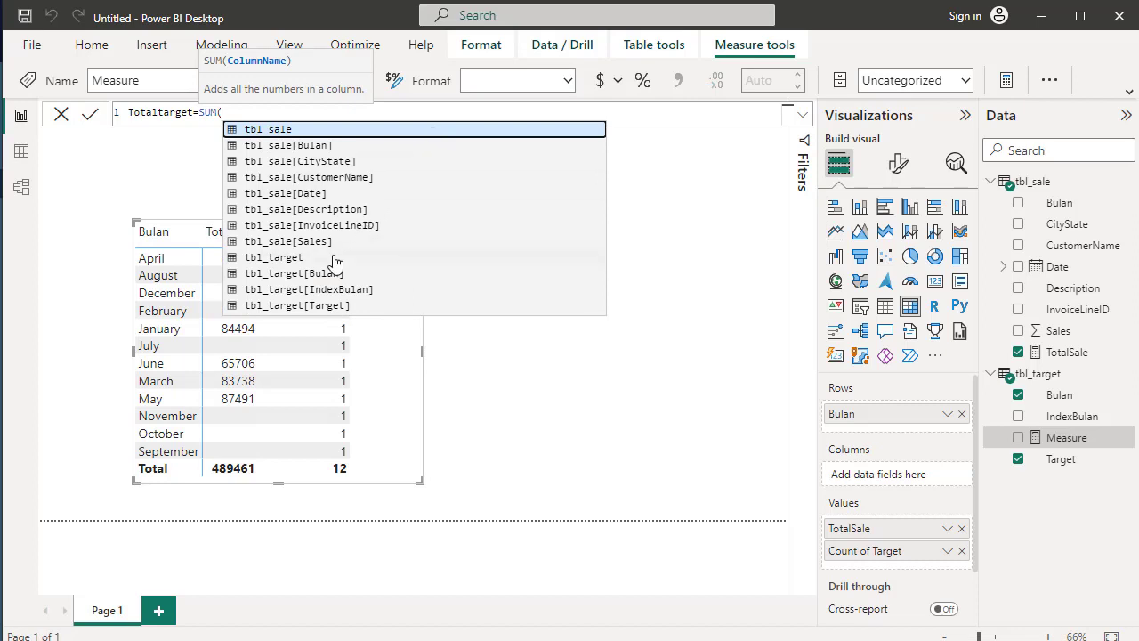
click(337, 305)
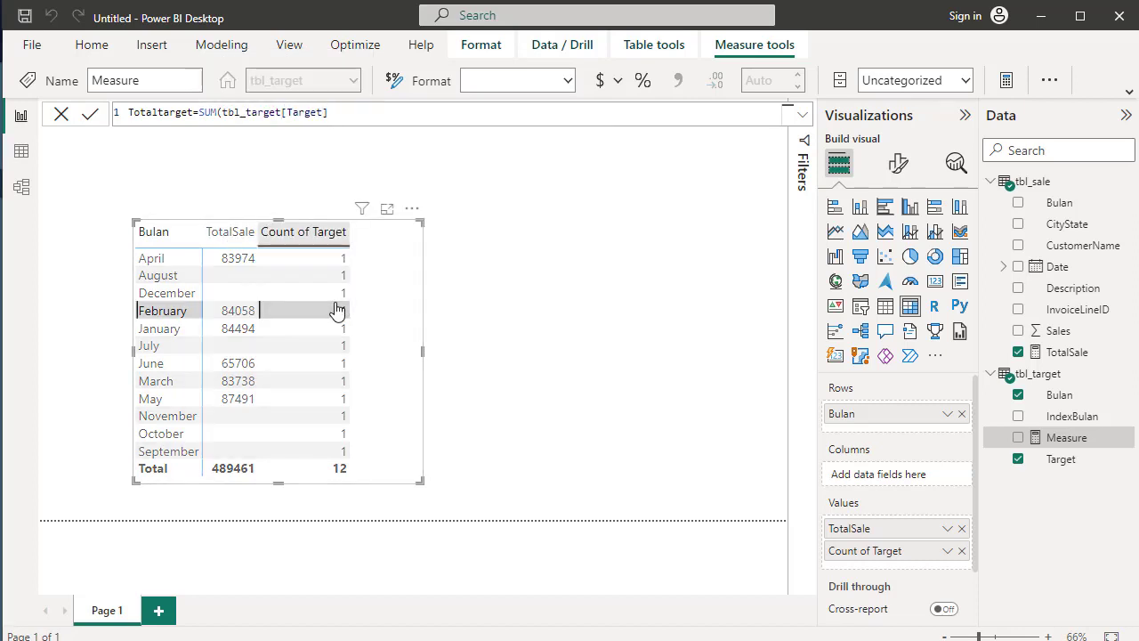
key(Return)
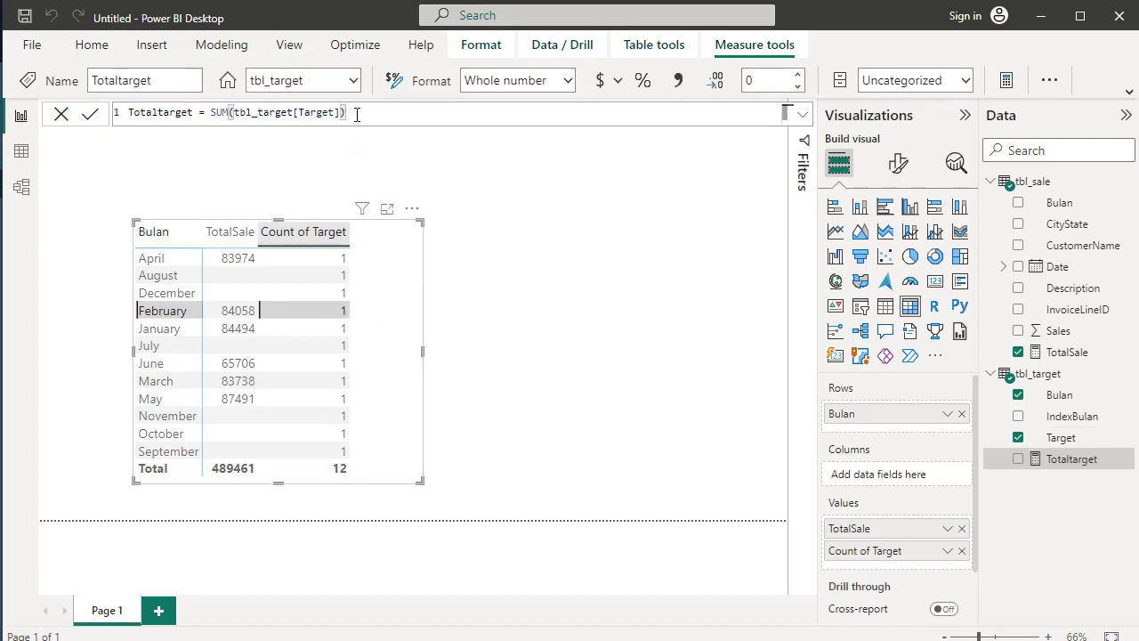
key(Return)
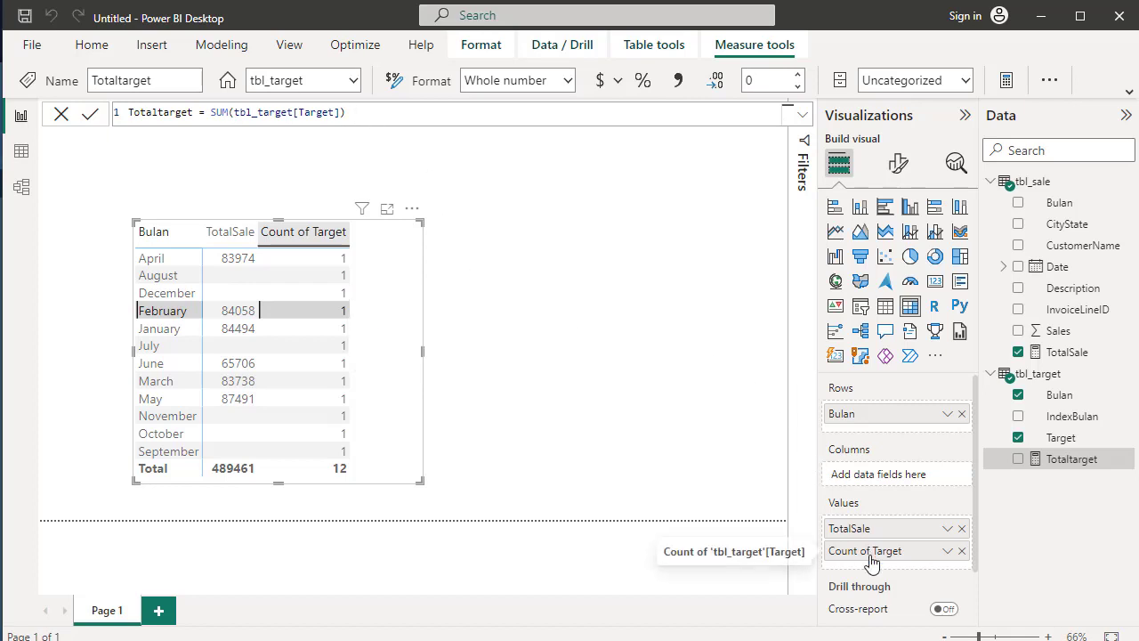
Replace Count of Target in the table visual with the Totaltarget measure
drag(865, 551, 719, 496)
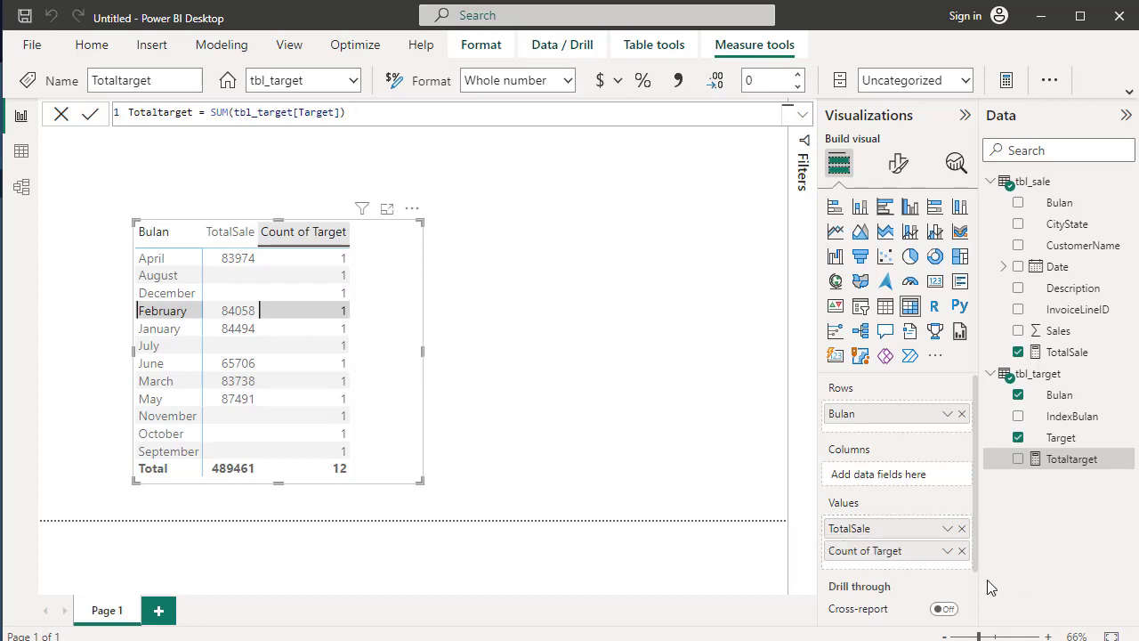
click(961, 551)
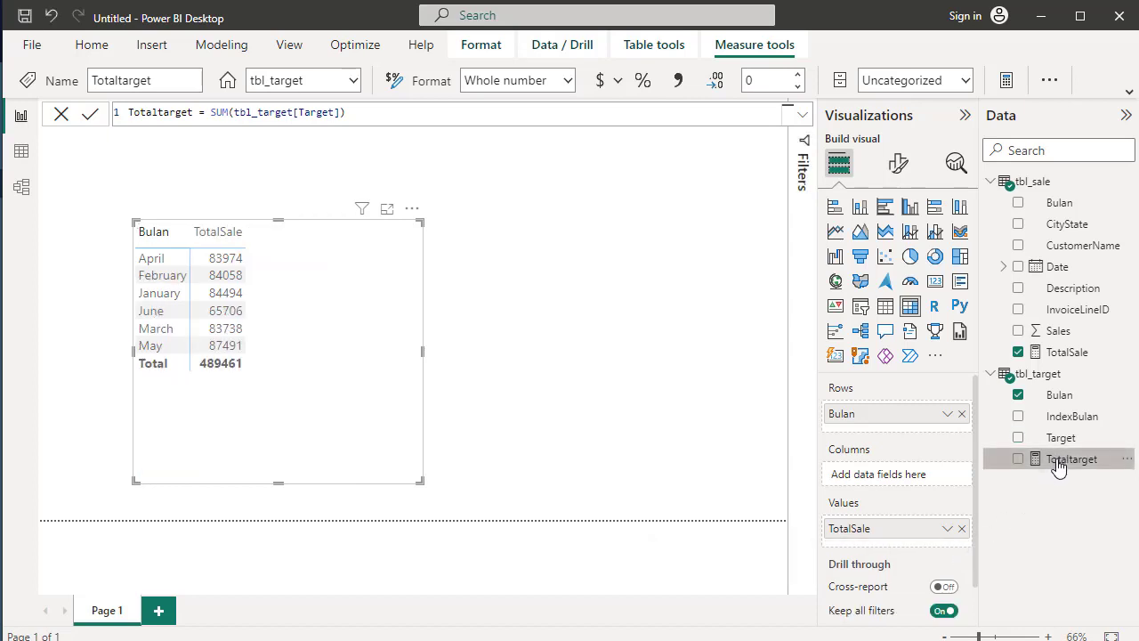
drag(1058, 467, 326, 317)
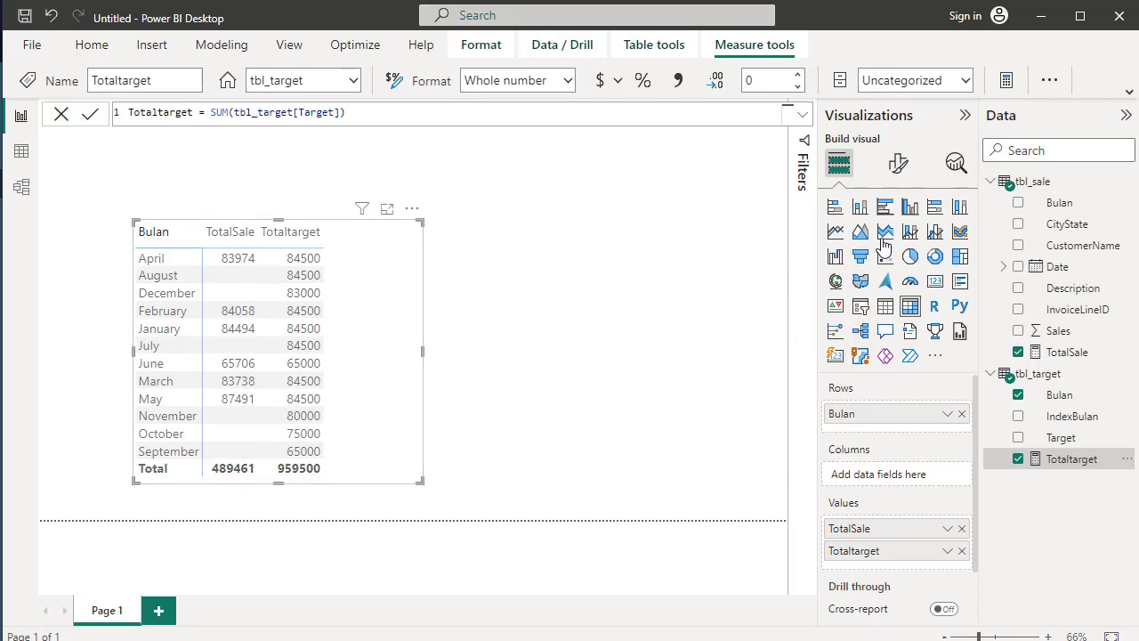
Turn off the matrix's column subtotals and row subtotals, found by searching 'tota'
click(898, 169)
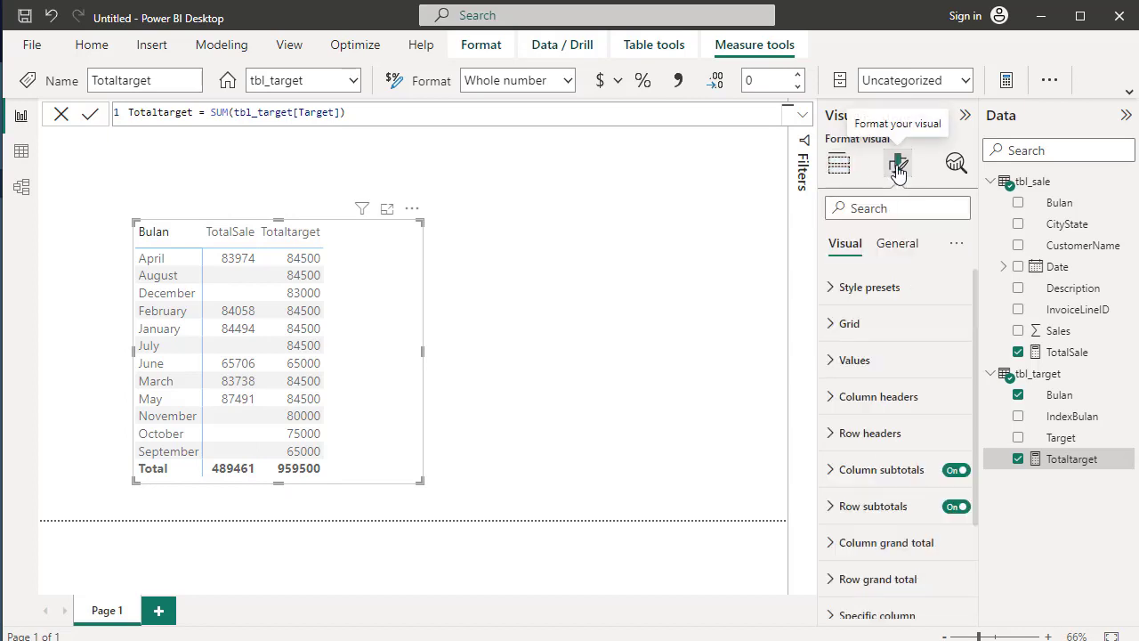
click(891, 210)
text(to)
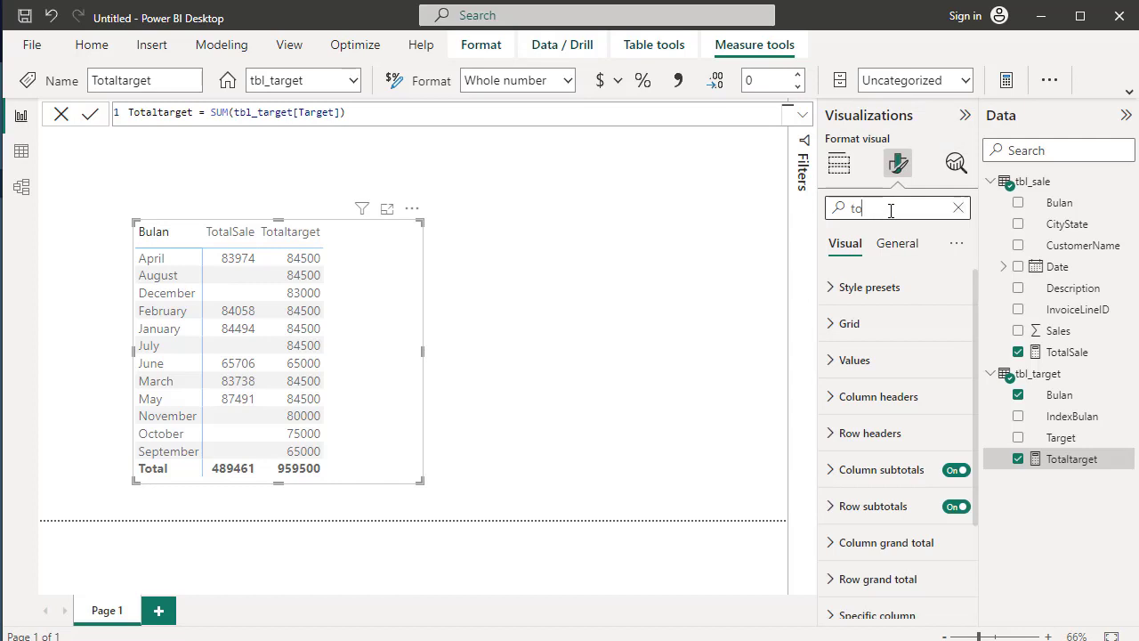
text(ta)
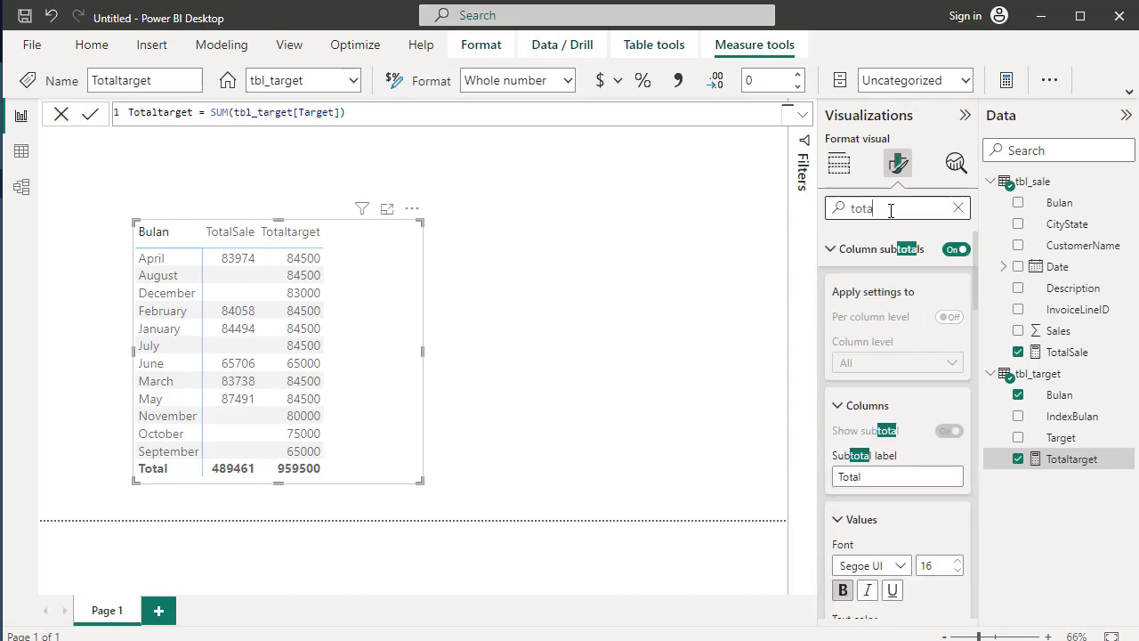
click(954, 250)
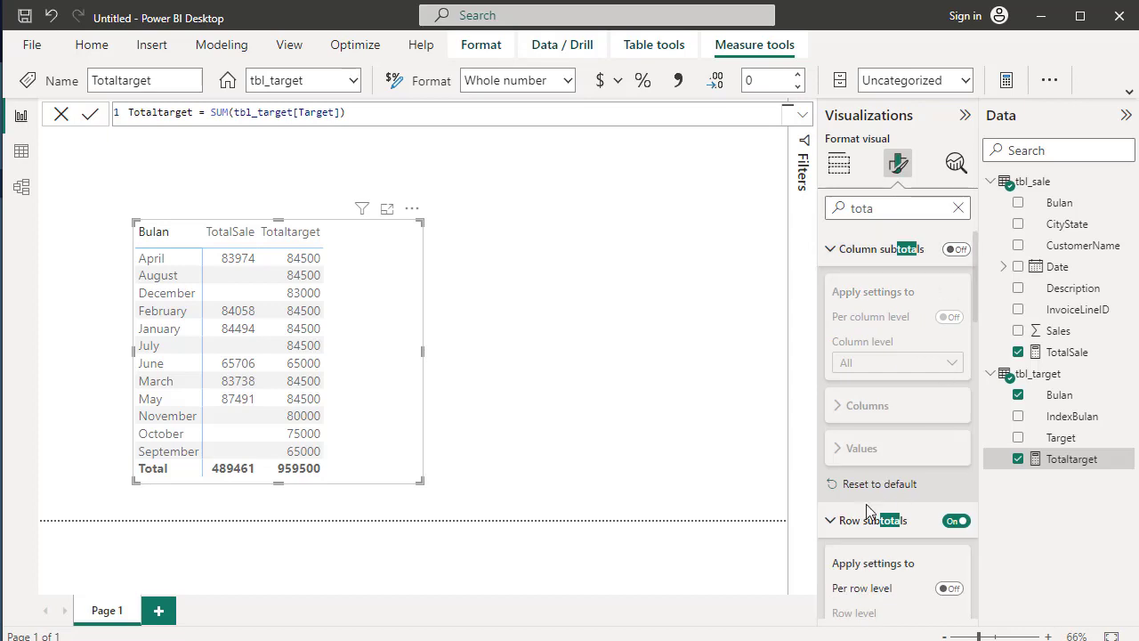
click(955, 521)
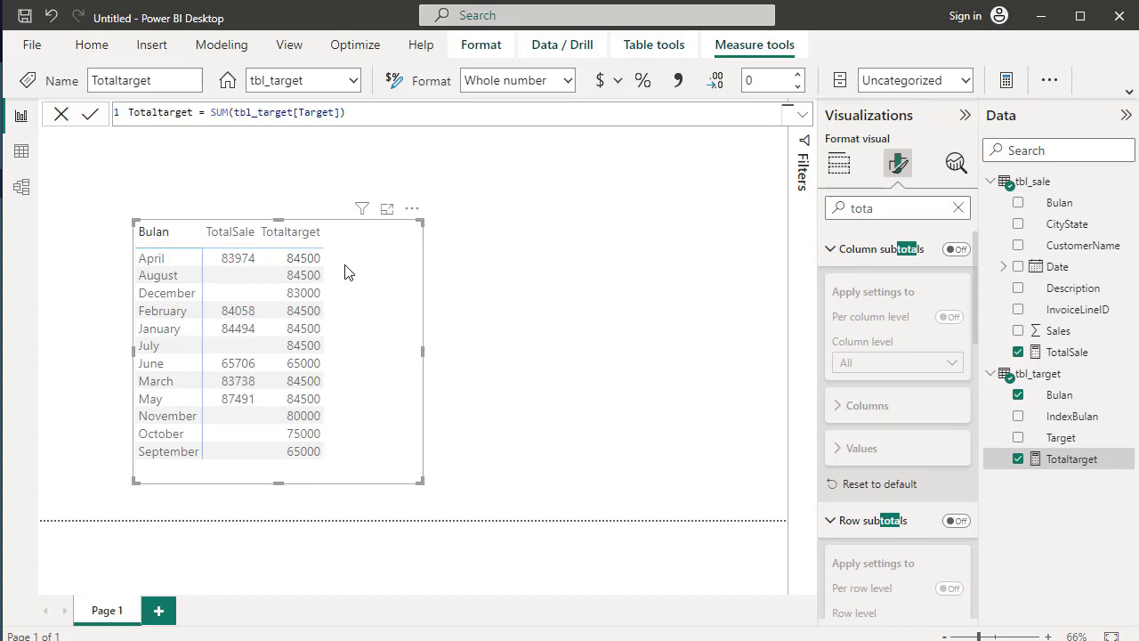
Add a %Realisasi measure to tbl_sale reading DIVIDE([TotalSale]) and append a comma
right_click(1045, 184)
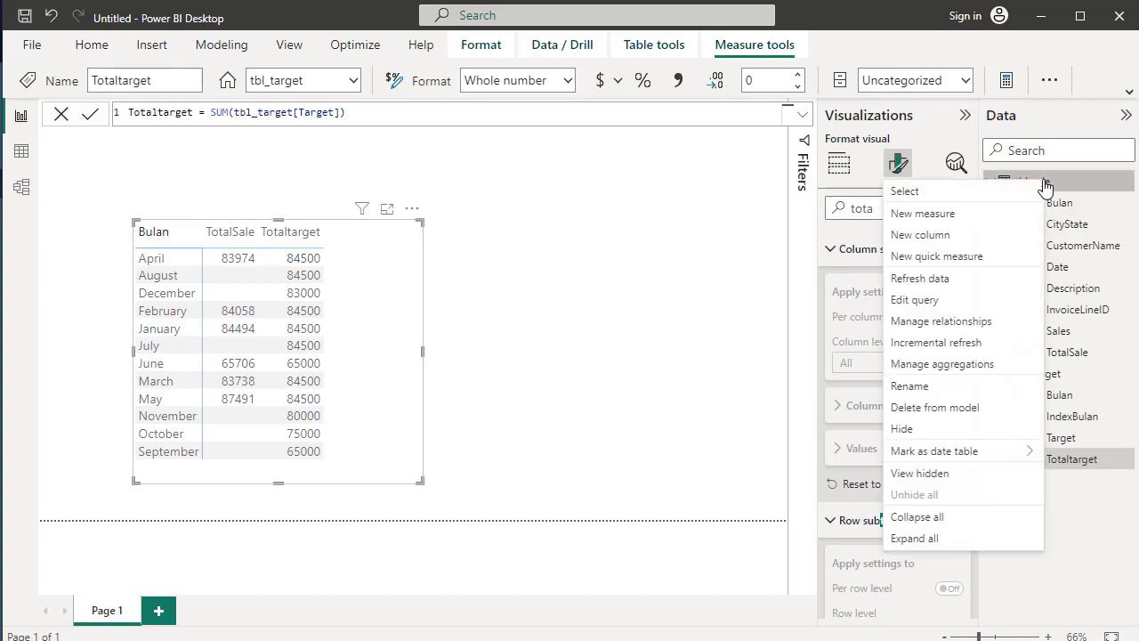
click(966, 216)
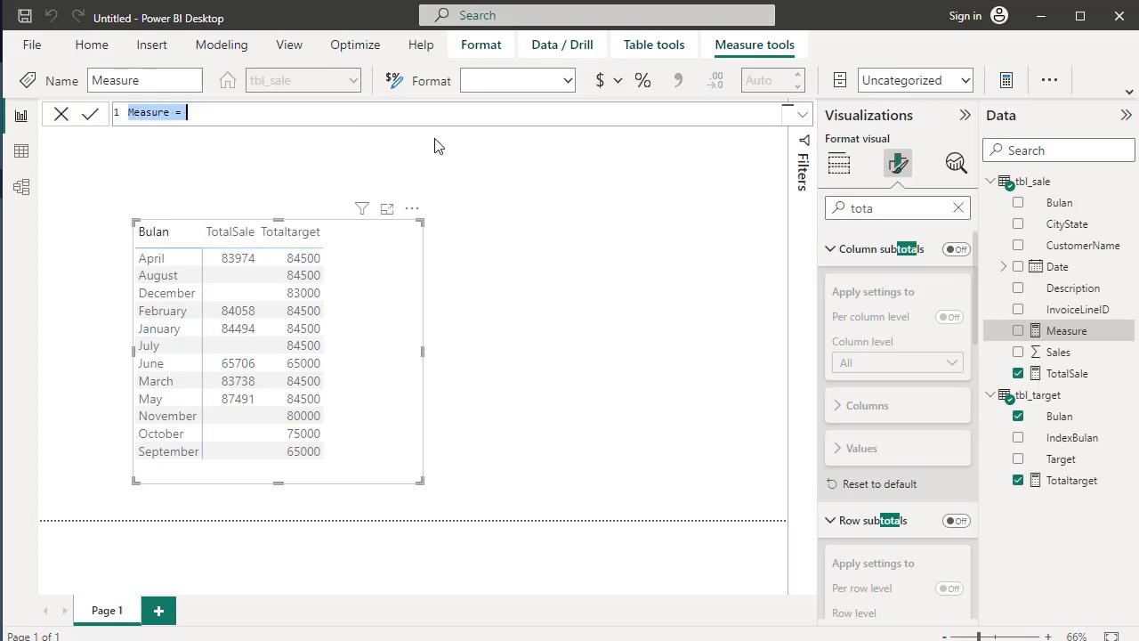
text(S)
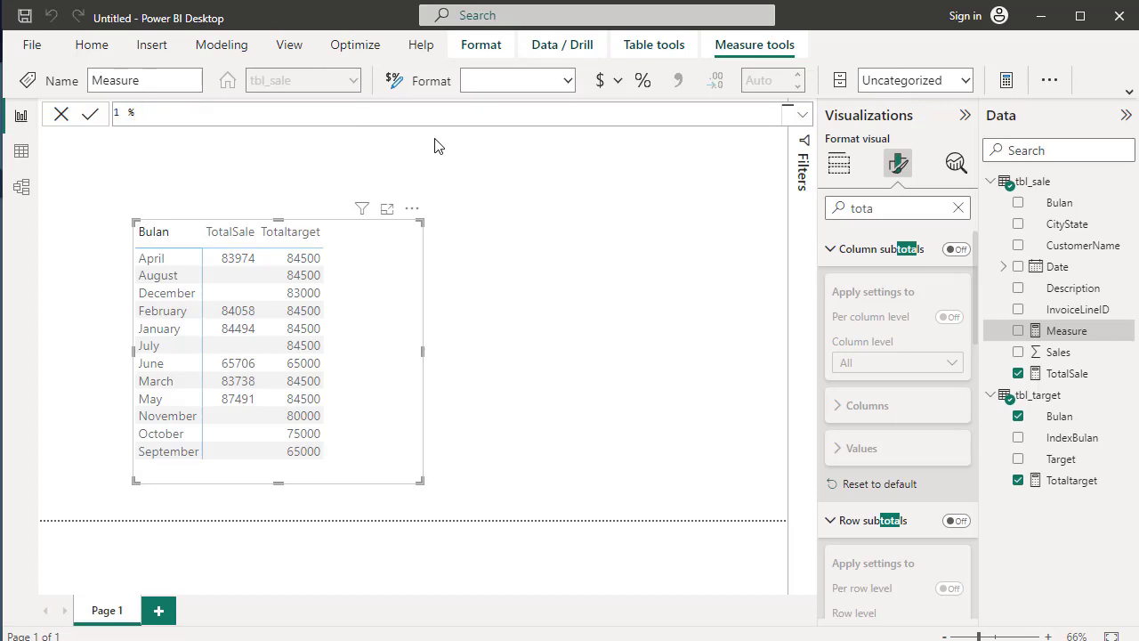
key(Return)
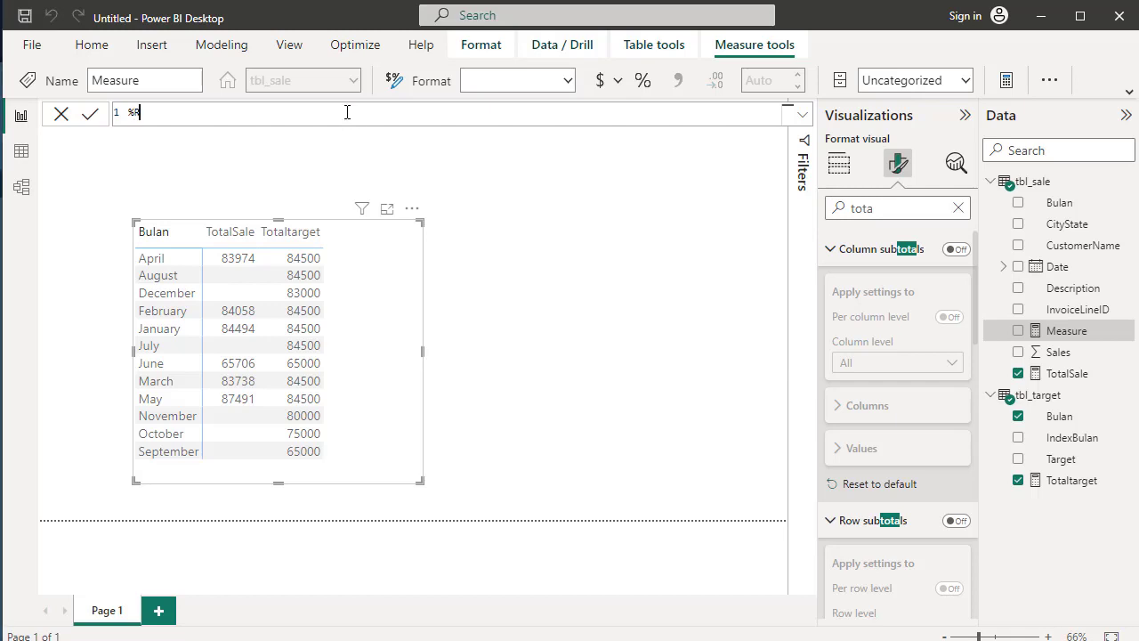
text(ealisasi )
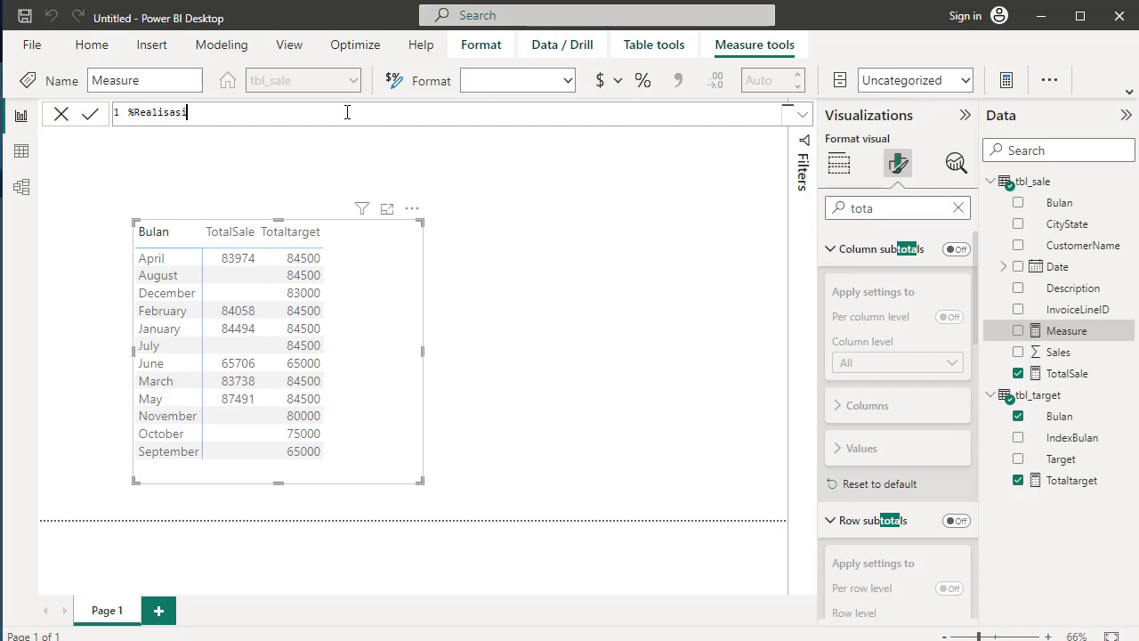
text(= )
text(DIVIDE()
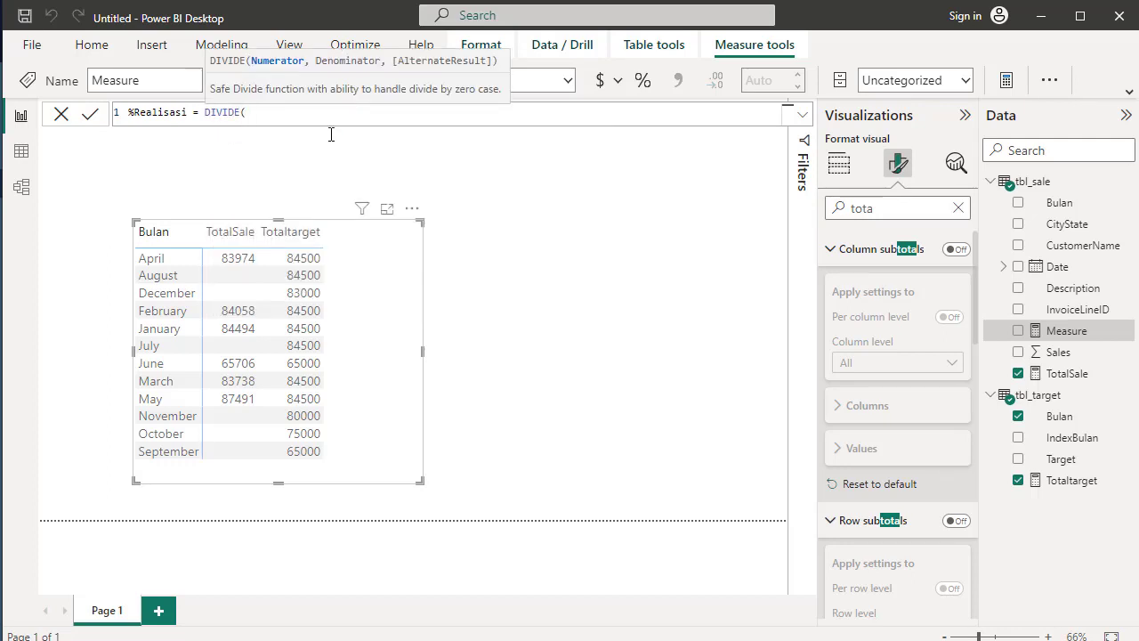
text(tot)
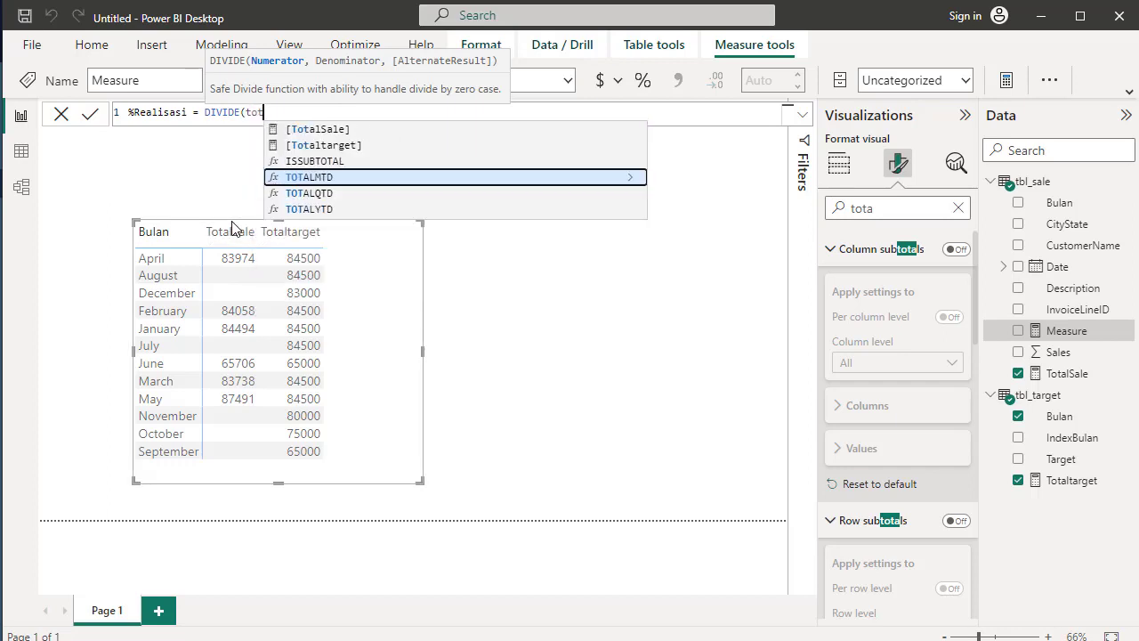
key(Up)
key(Up)
key(Up)
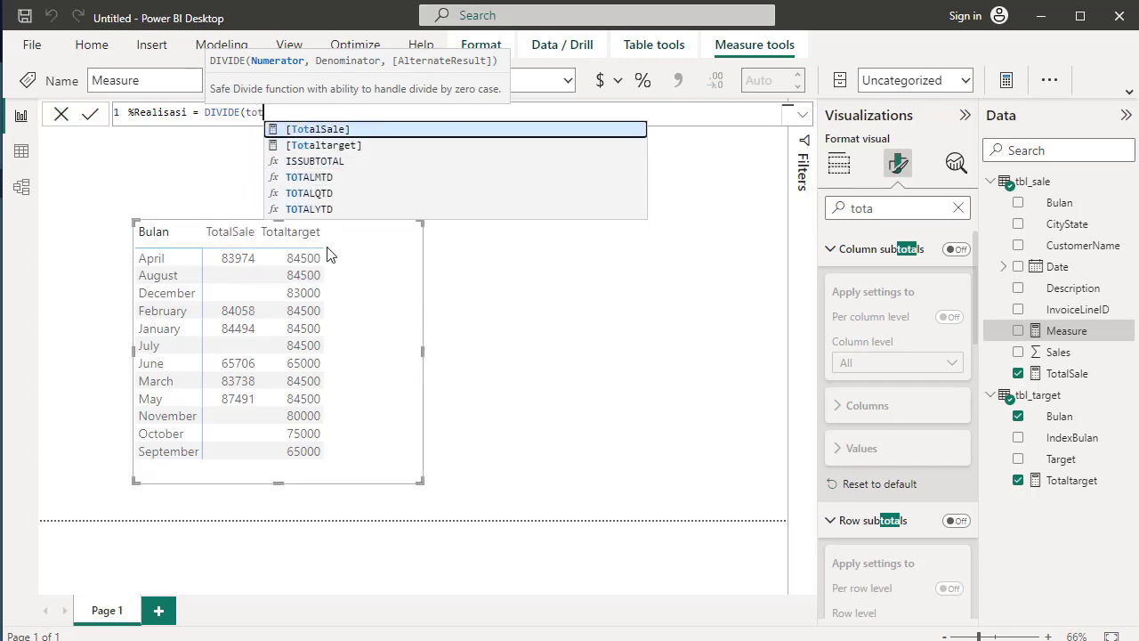
key(Tab)
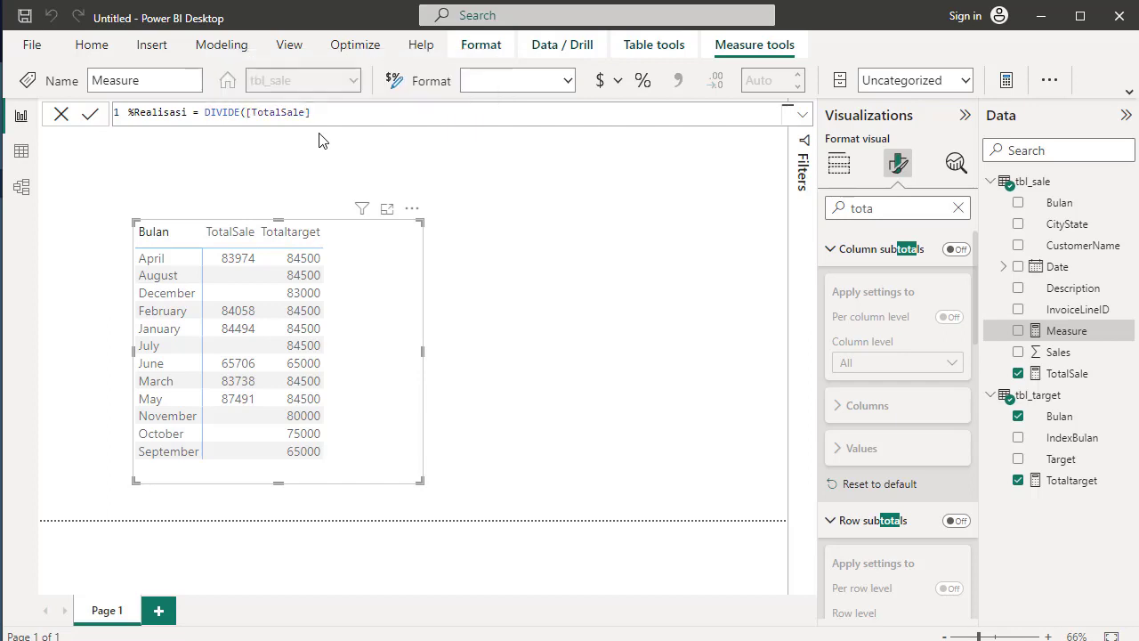
key(Return)
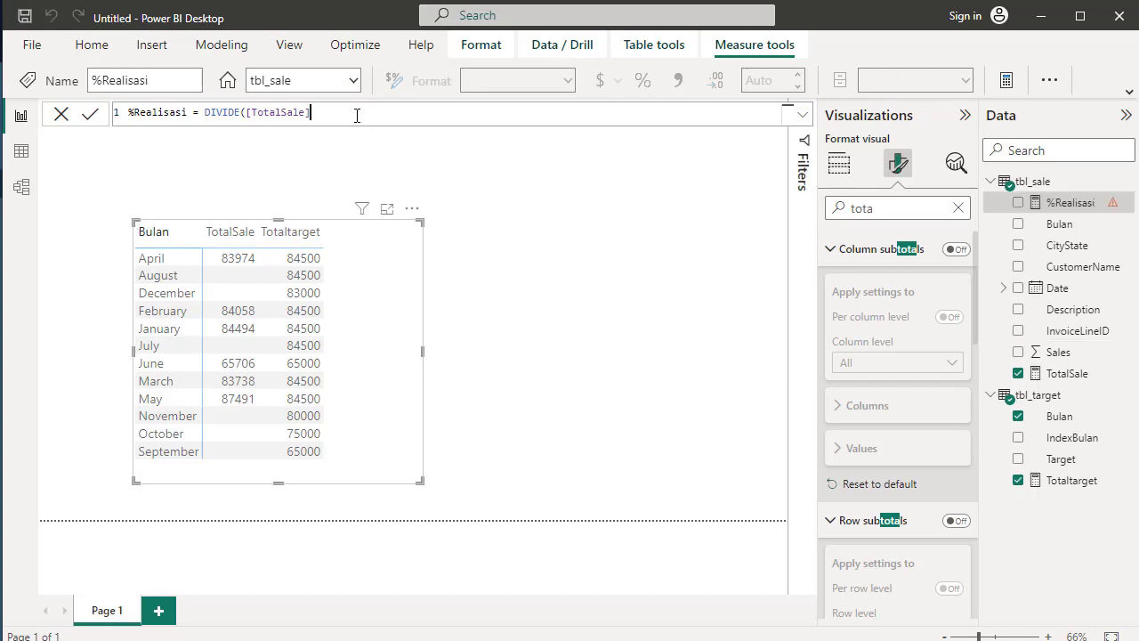
text(),)
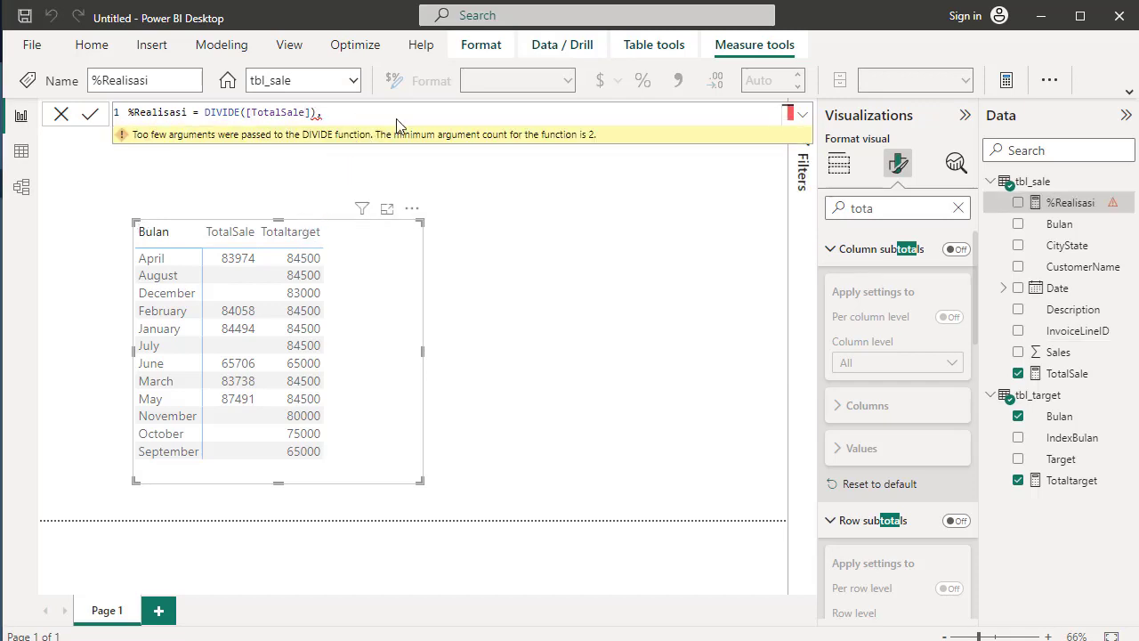
Add the target and 0 arguments and delete the stray parenthesis after [TotalSale]
key(Return)
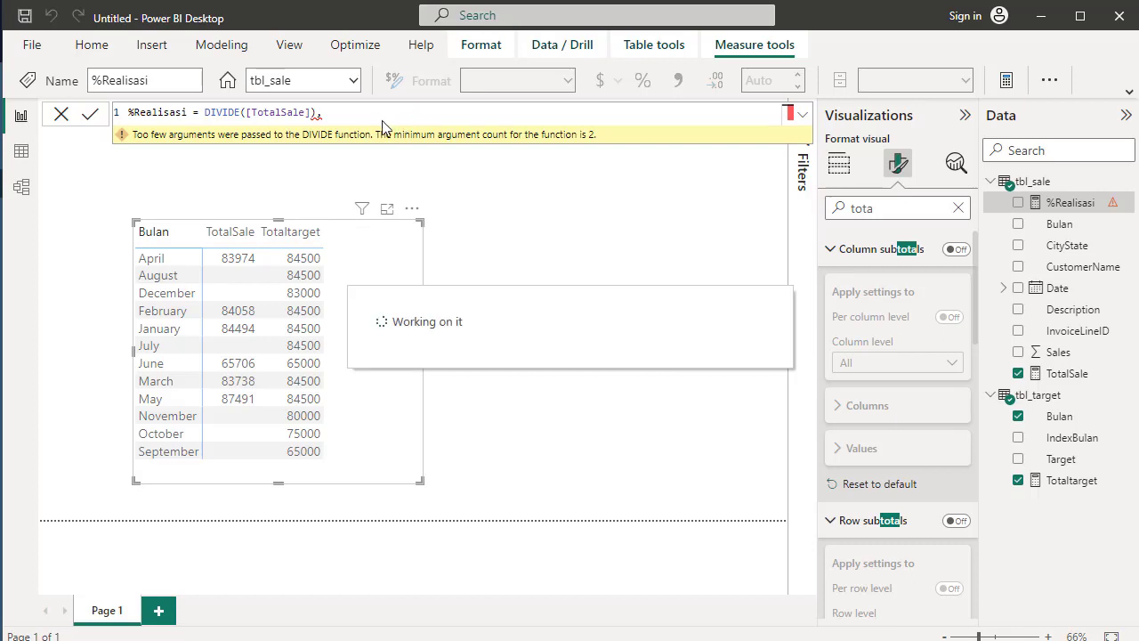
text(TotalTarget)
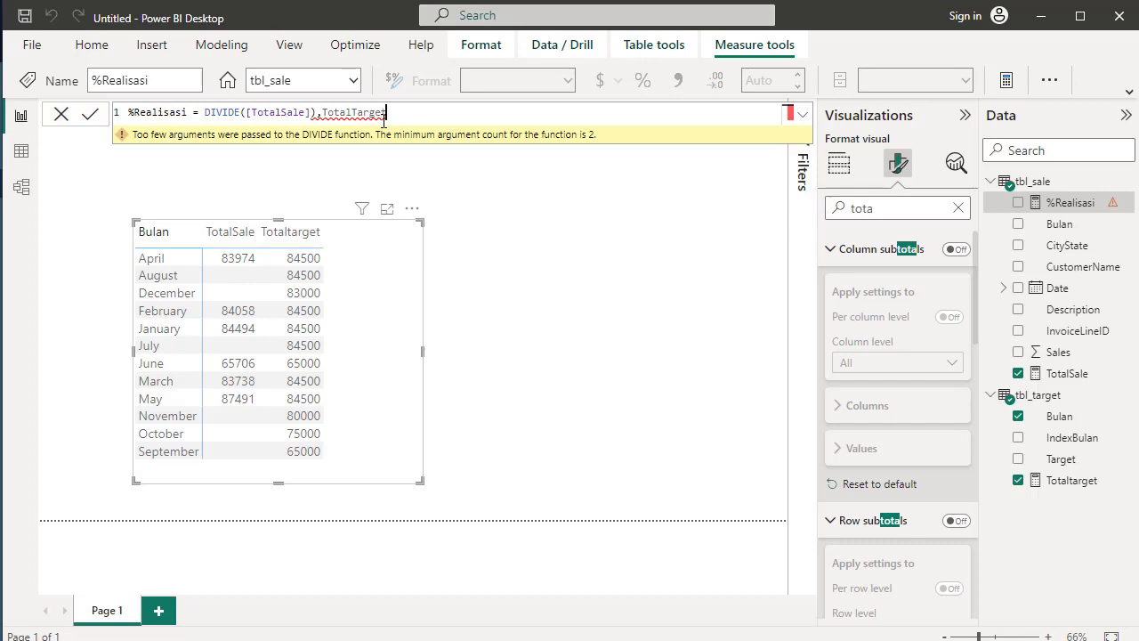
text(,0)
click(318, 114)
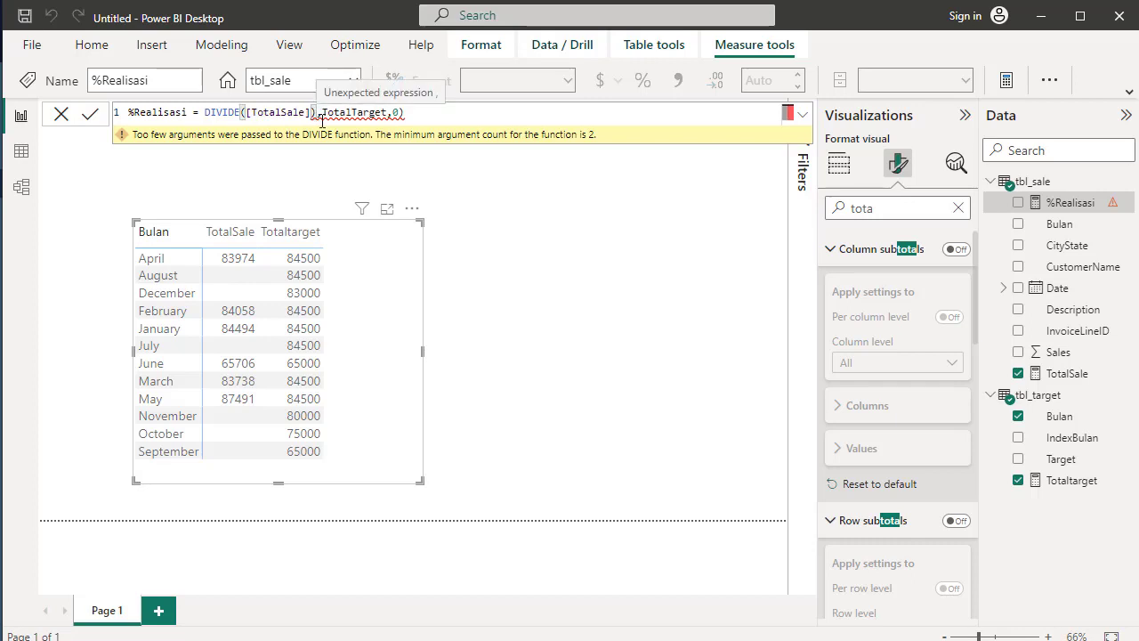
key(Delete)
click(418, 118)
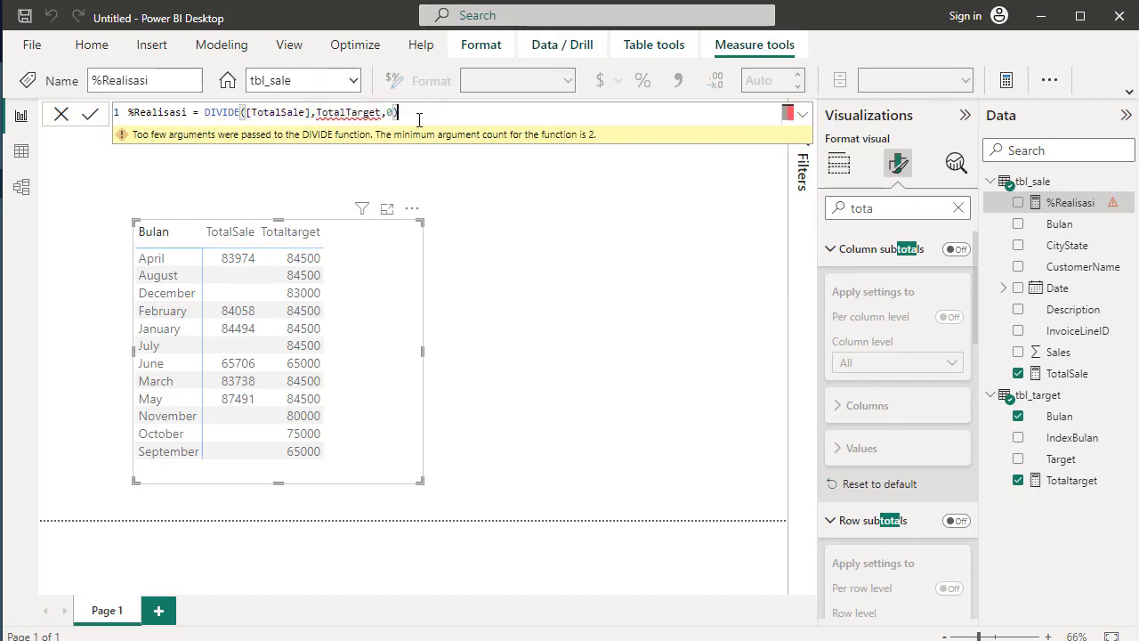
Swap the misspelled TotalTarget for [Totaltarget] and commit DIVIDE([TotalSale],[Totaltarget],0)
mouse_move(380, 118)
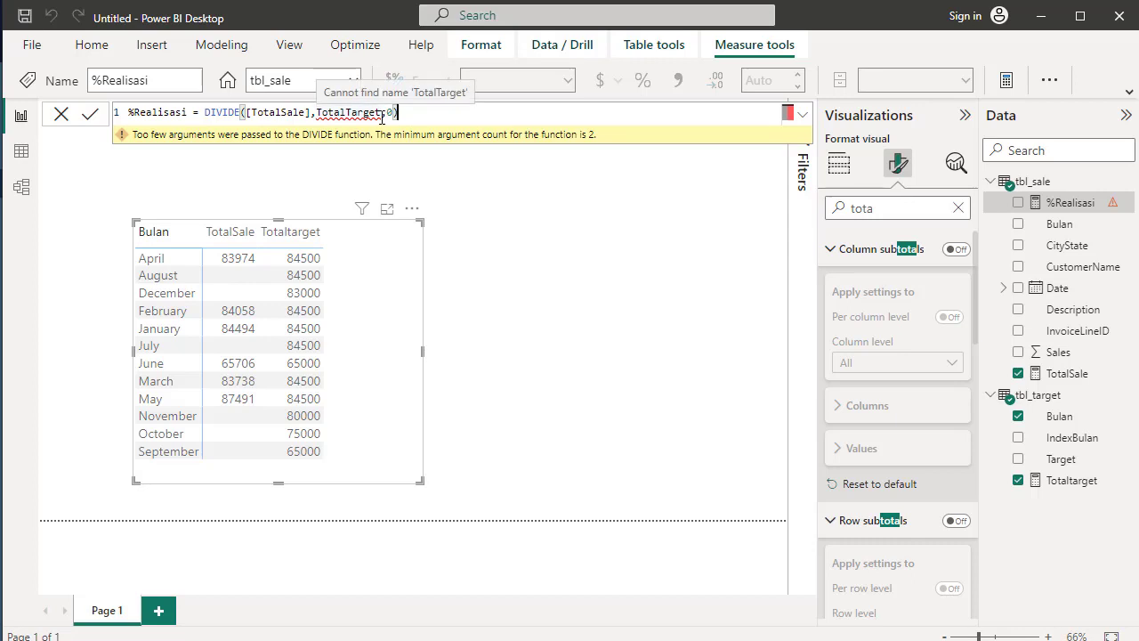
click(381, 116)
key(BackSpace)
key(BackSpace)
key(BackSpace)
key(BackSpace)
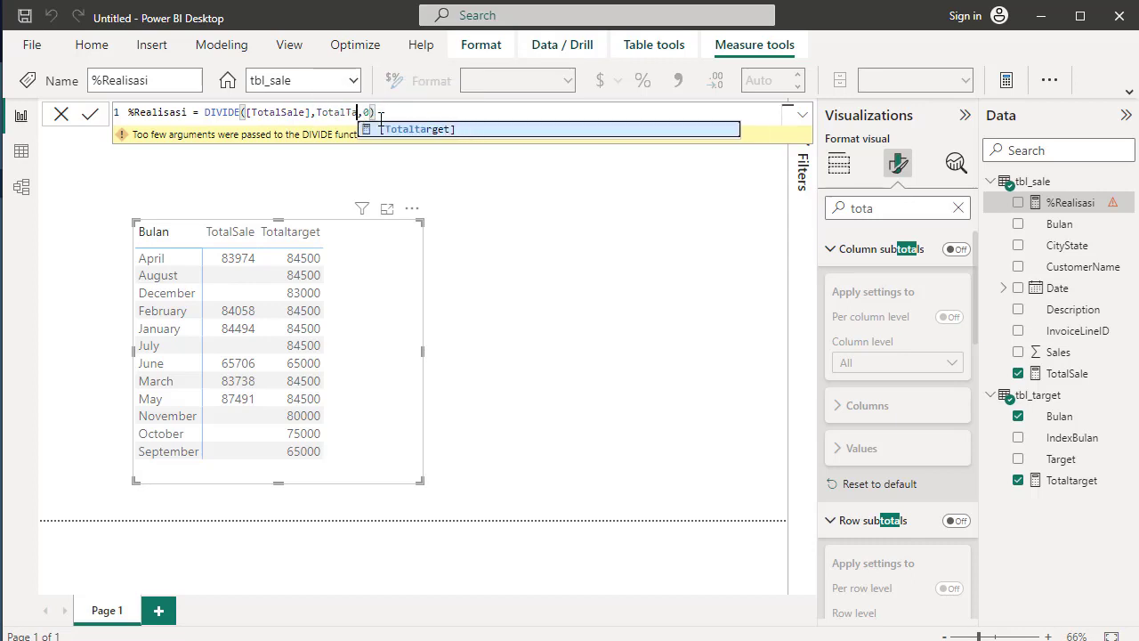
key(BackSpace)
key(Up)
key(Up)
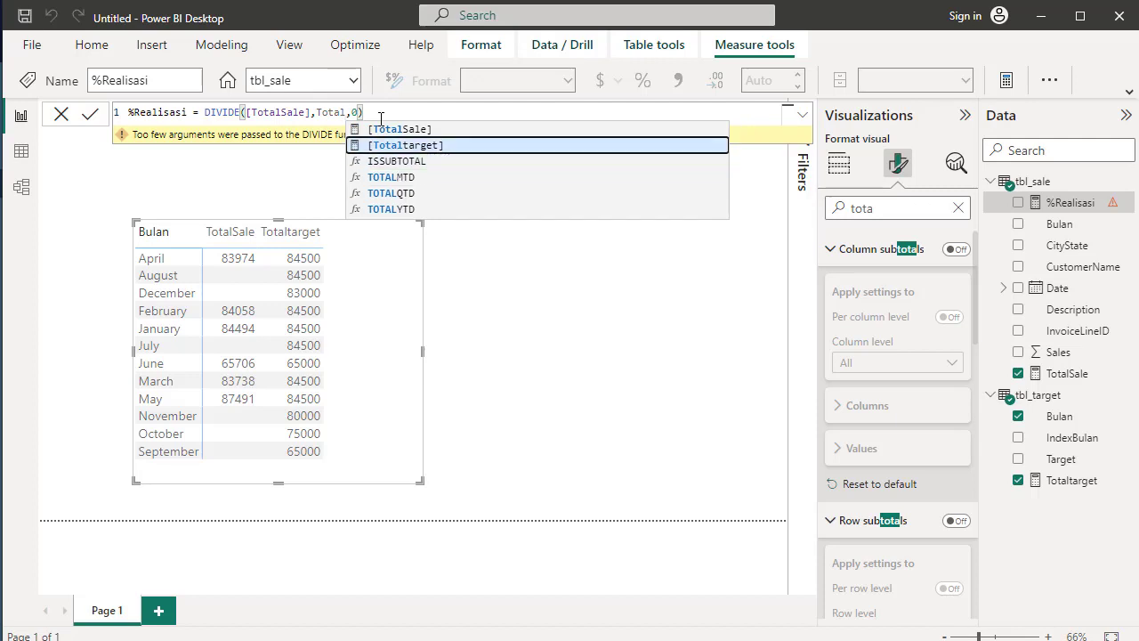
key(Tab)
click(463, 116)
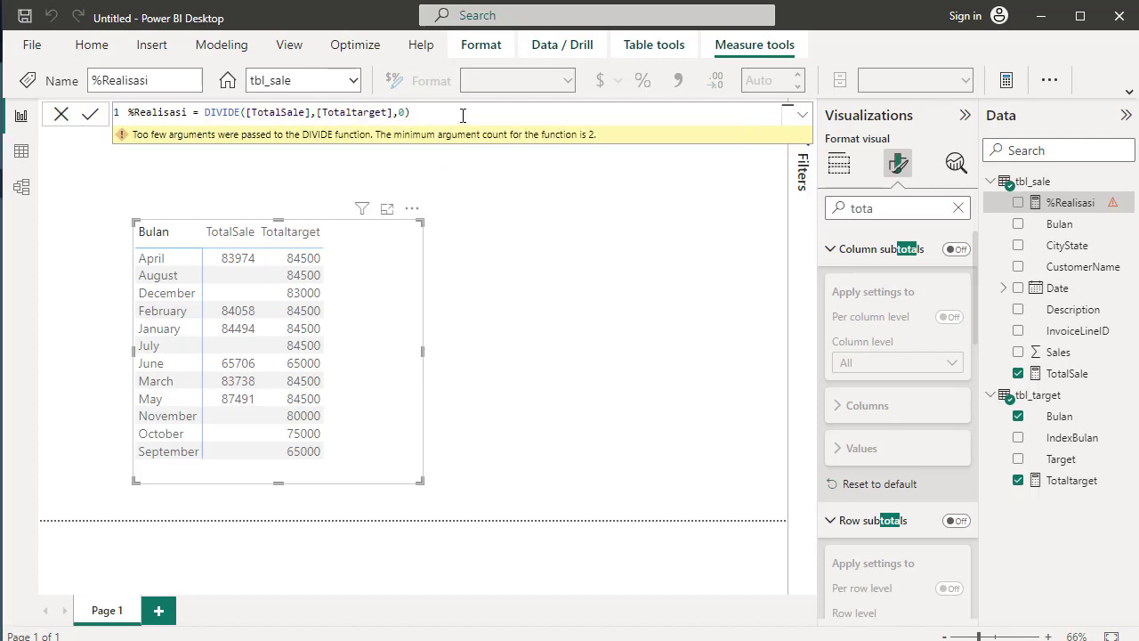
key(Return)
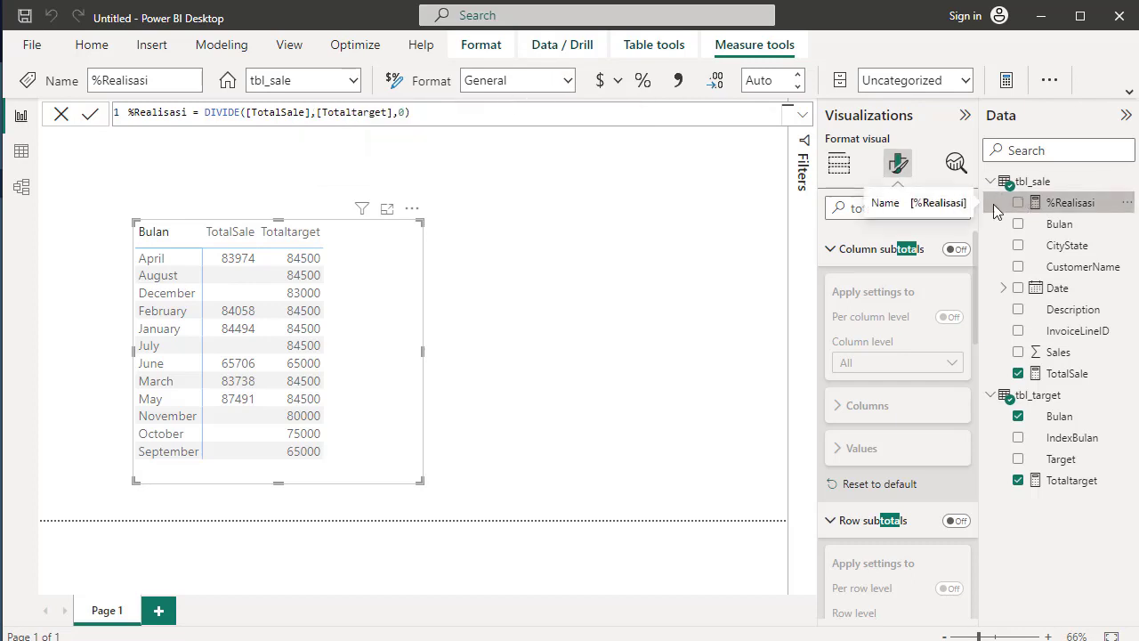
Format %Realisasi as a percentage and add it to the matrix as a column
click(567, 81)
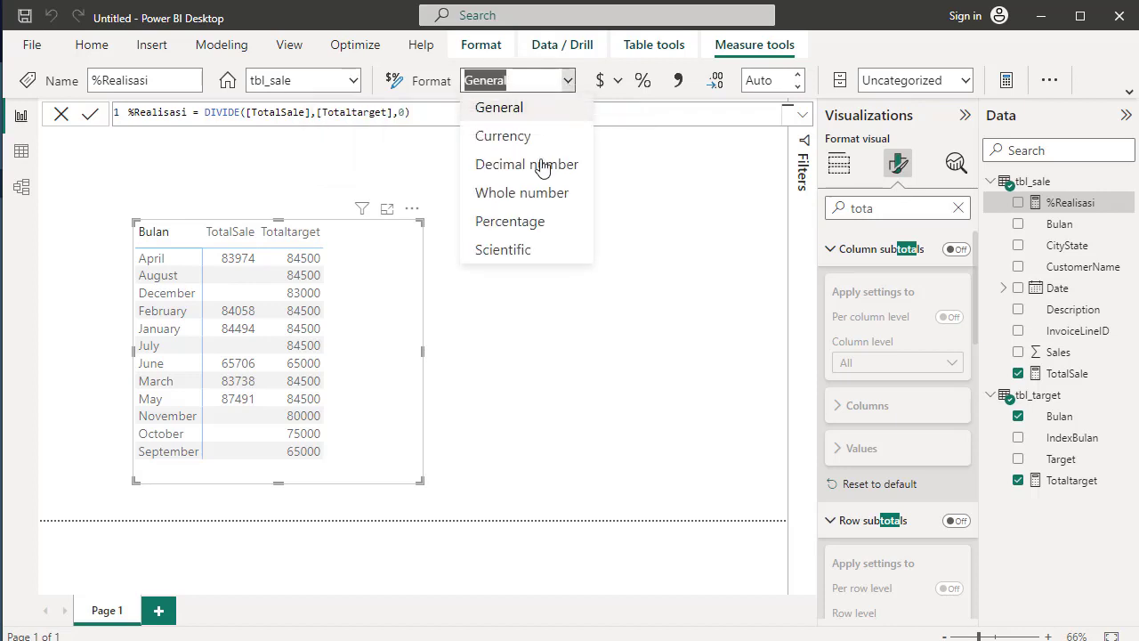
click(524, 229)
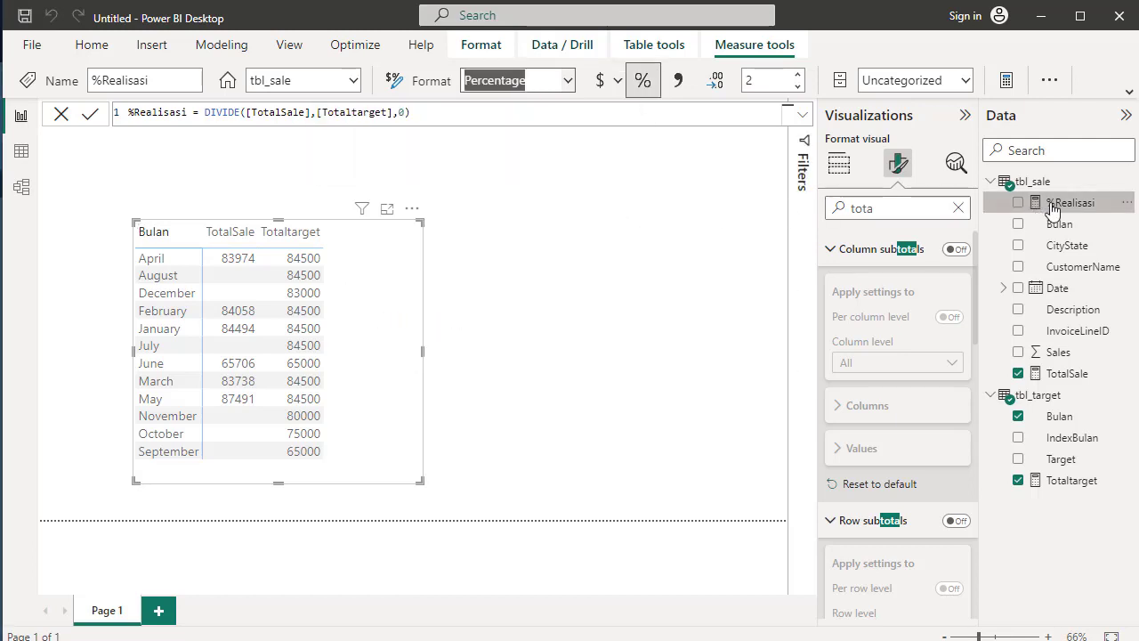
drag(1048, 203, 364, 311)
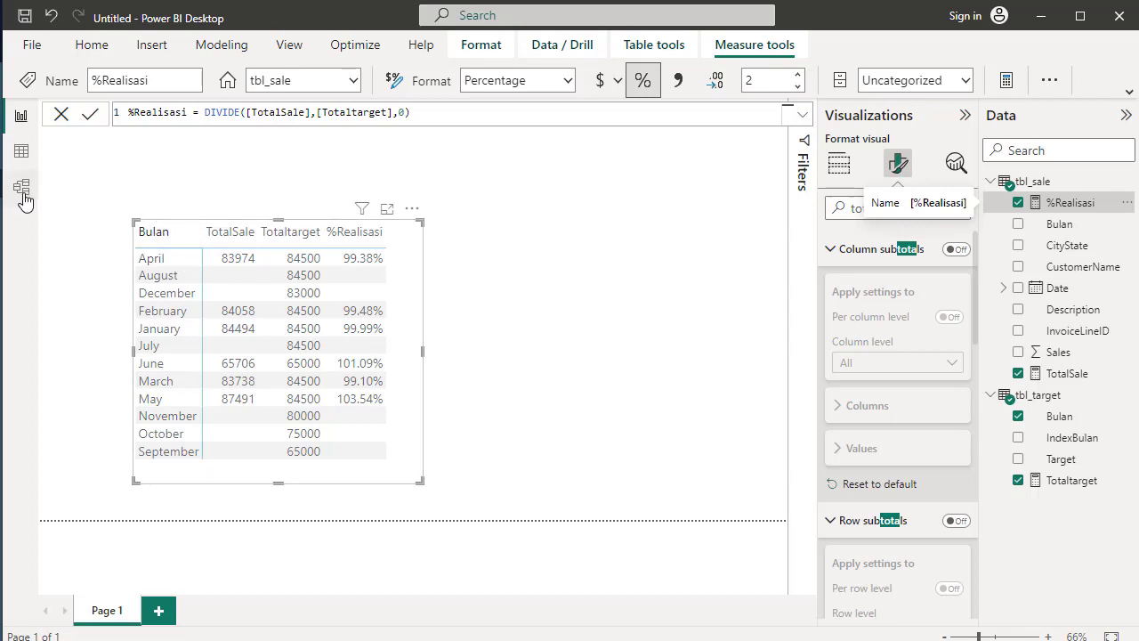
click(23, 150)
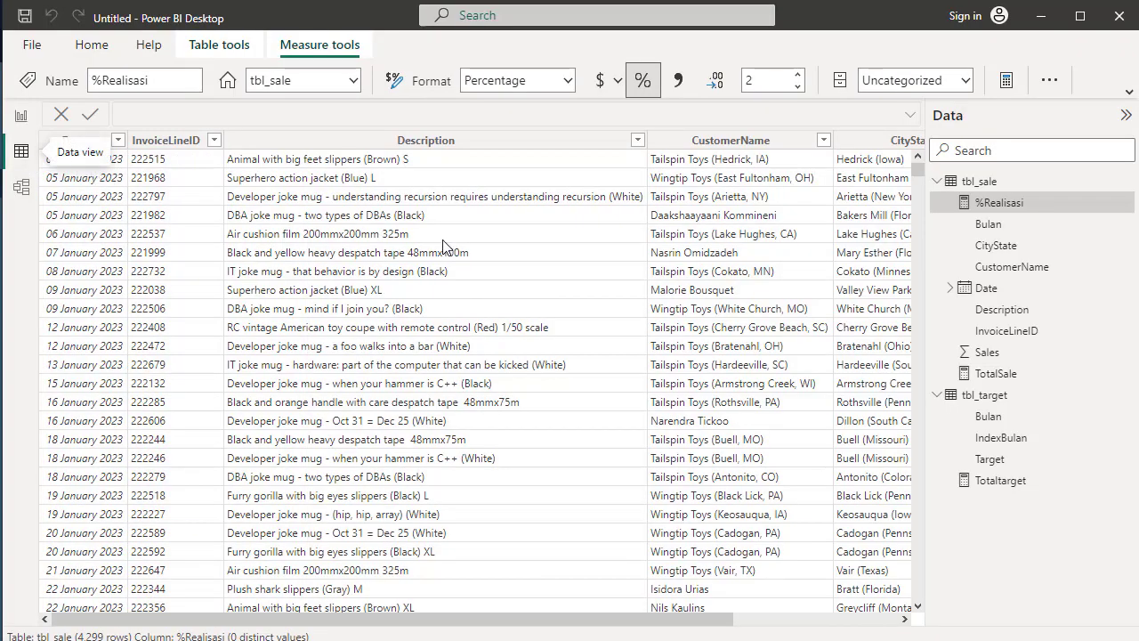
Display tbl_target's twelve rows in Data view and select its Bulan column
click(983, 395)
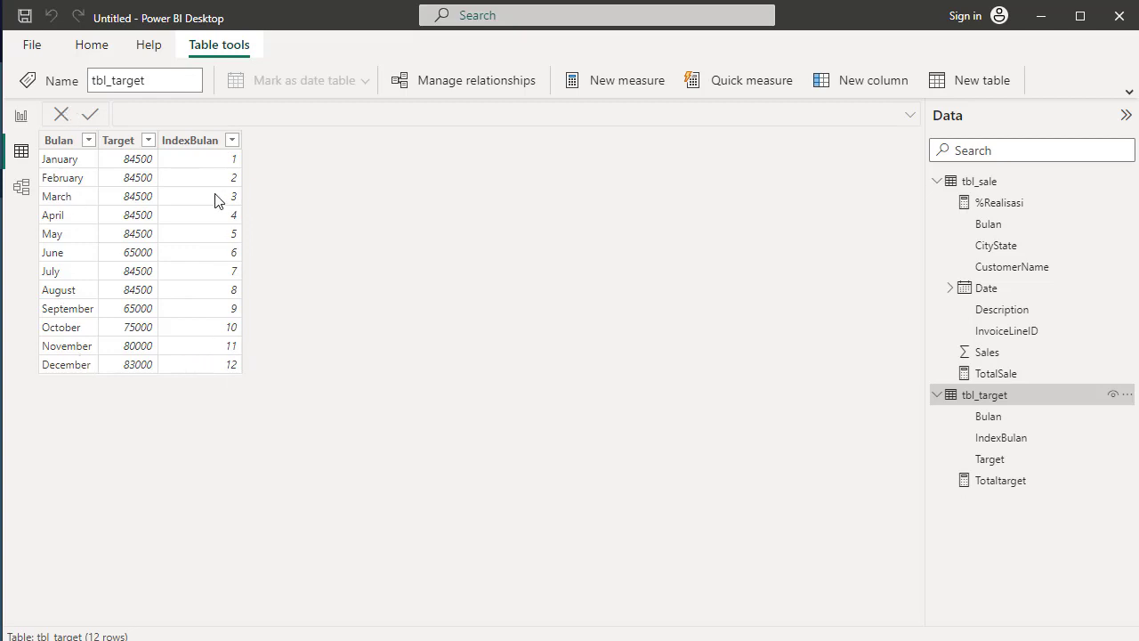
click(23, 118)
click(183, 260)
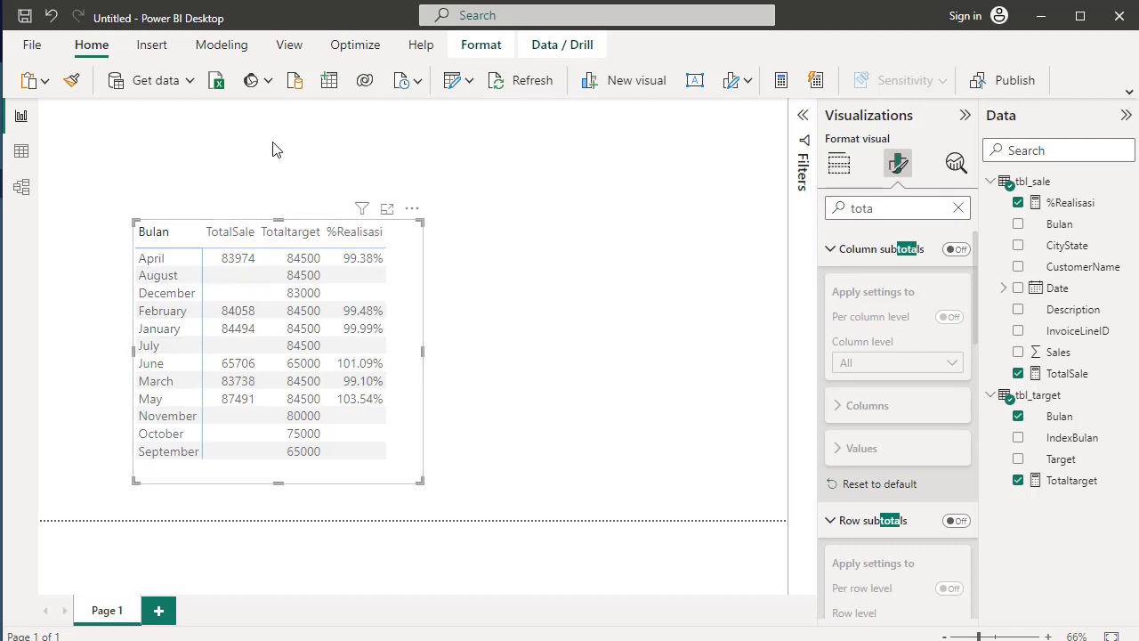
click(23, 159)
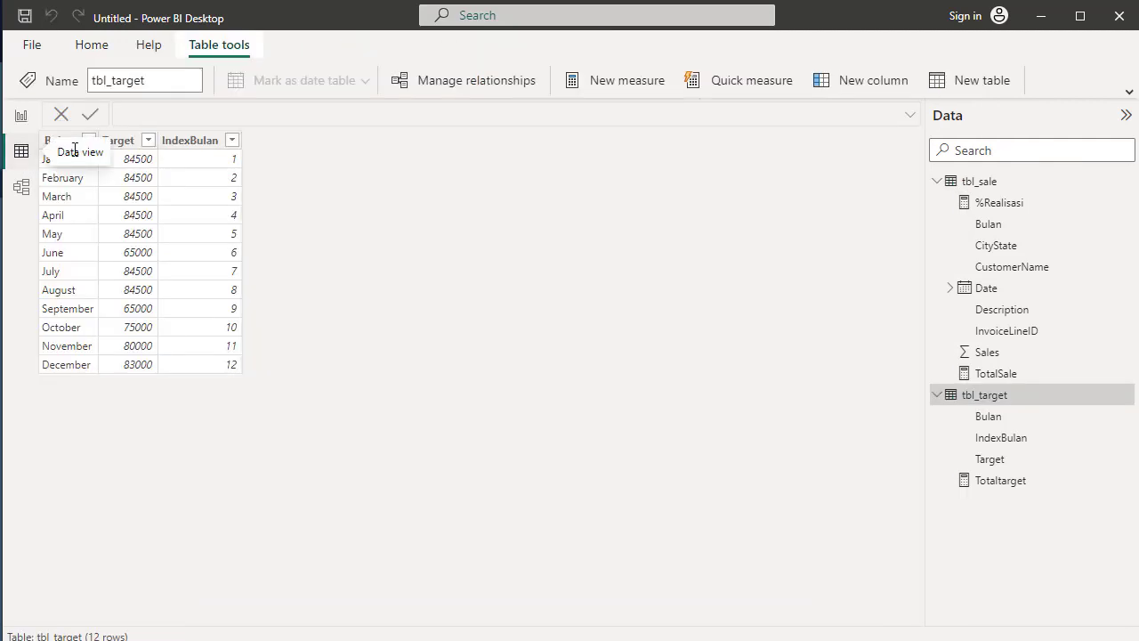
click(92, 47)
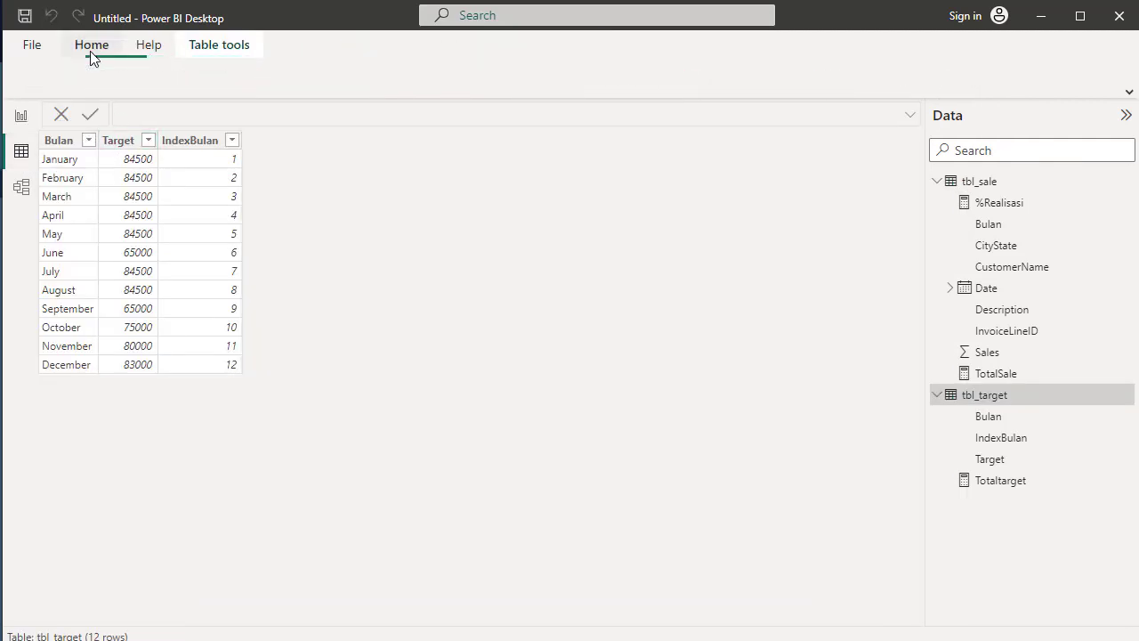
click(150, 46)
click(72, 144)
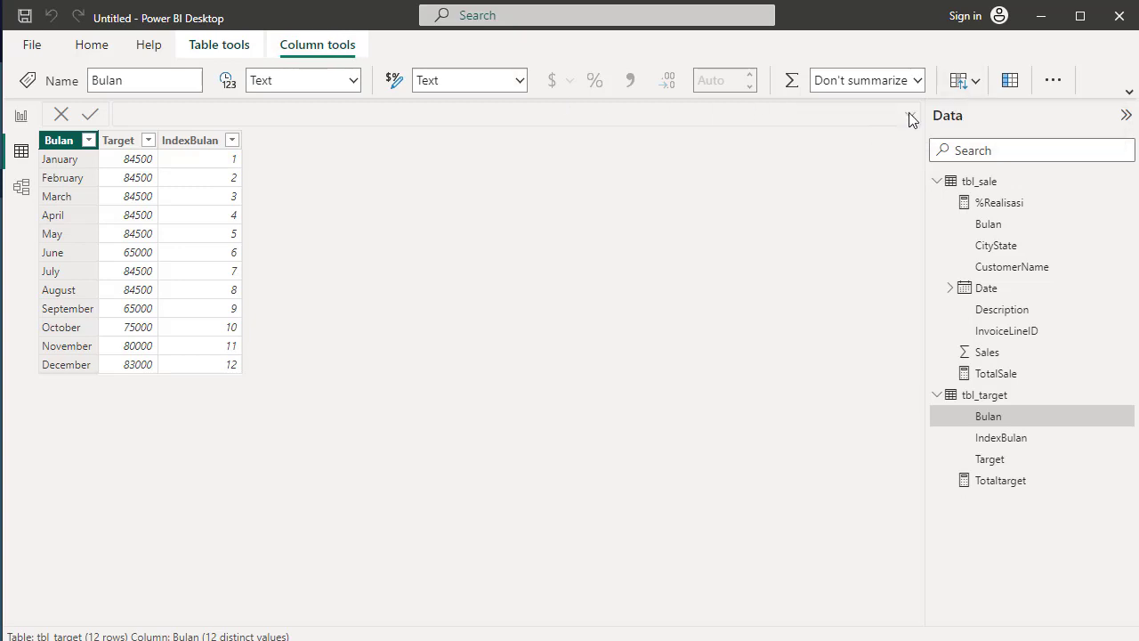
Sort Bulan by IndexBulan and check the January–December order in the report
click(978, 92)
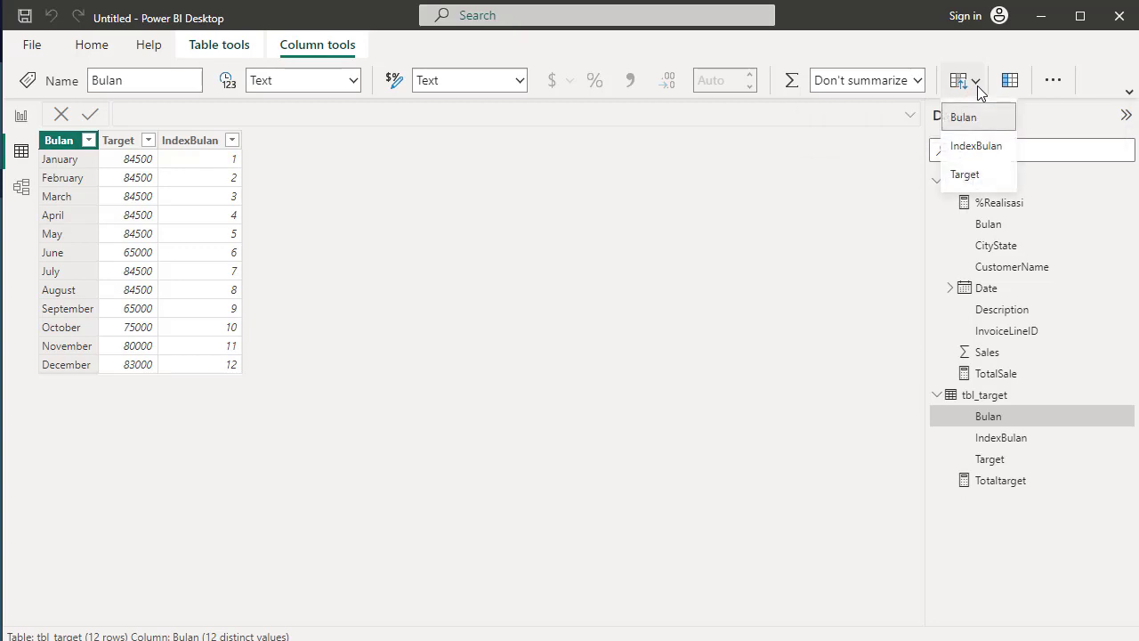
click(979, 147)
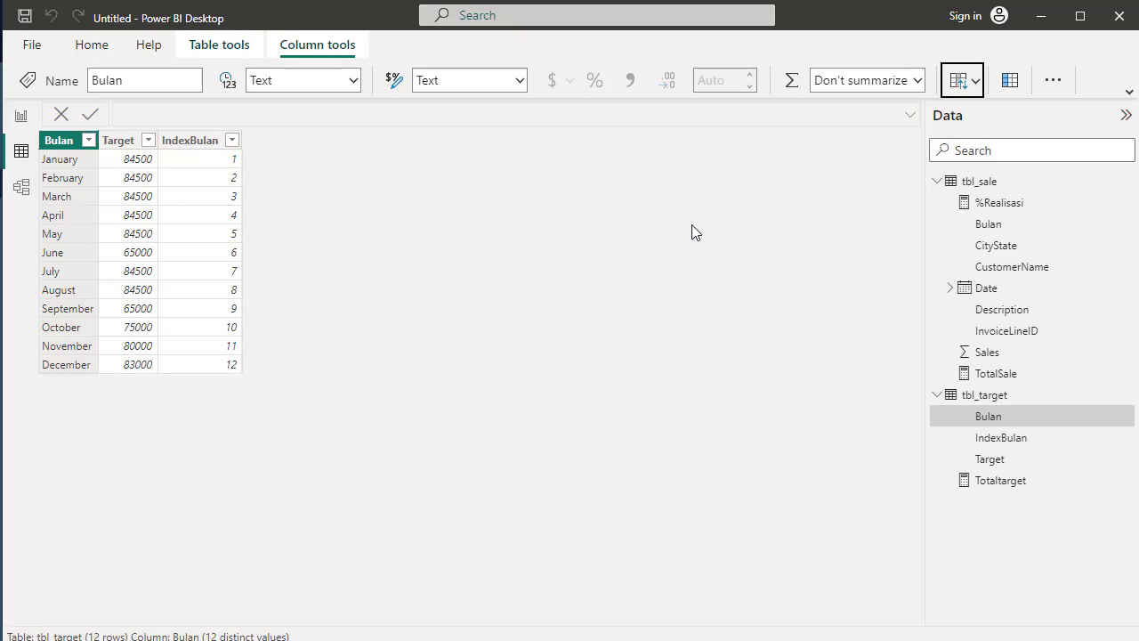
click(23, 119)
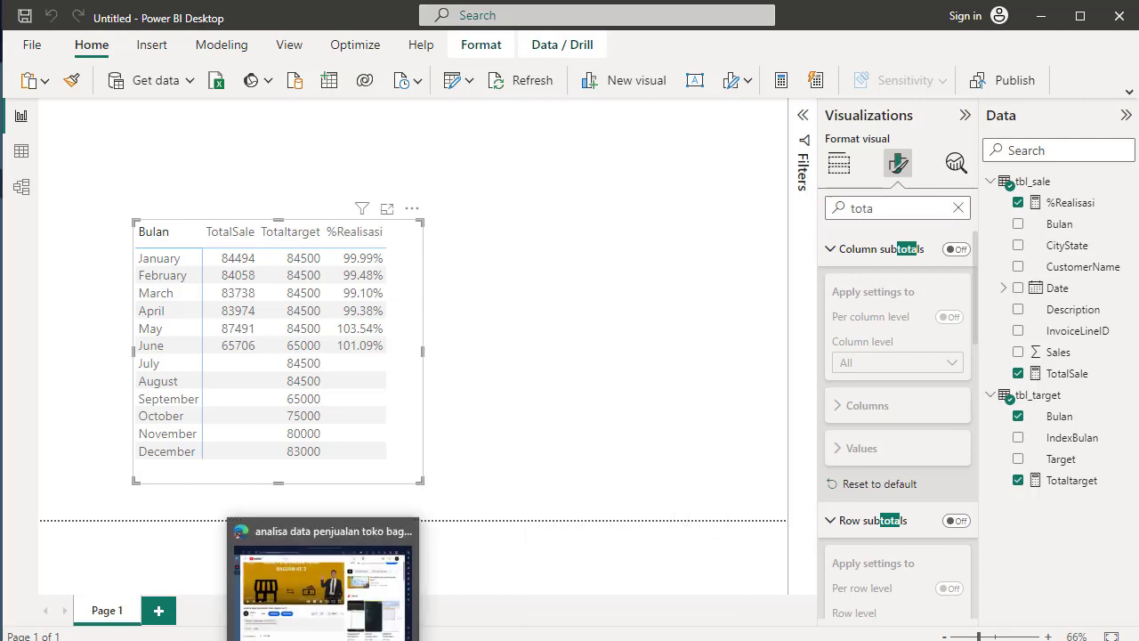
Bring up the YouTube 'analisa data penjualan toko bagian ke 2' page and scroll to its comments
click(383, 574)
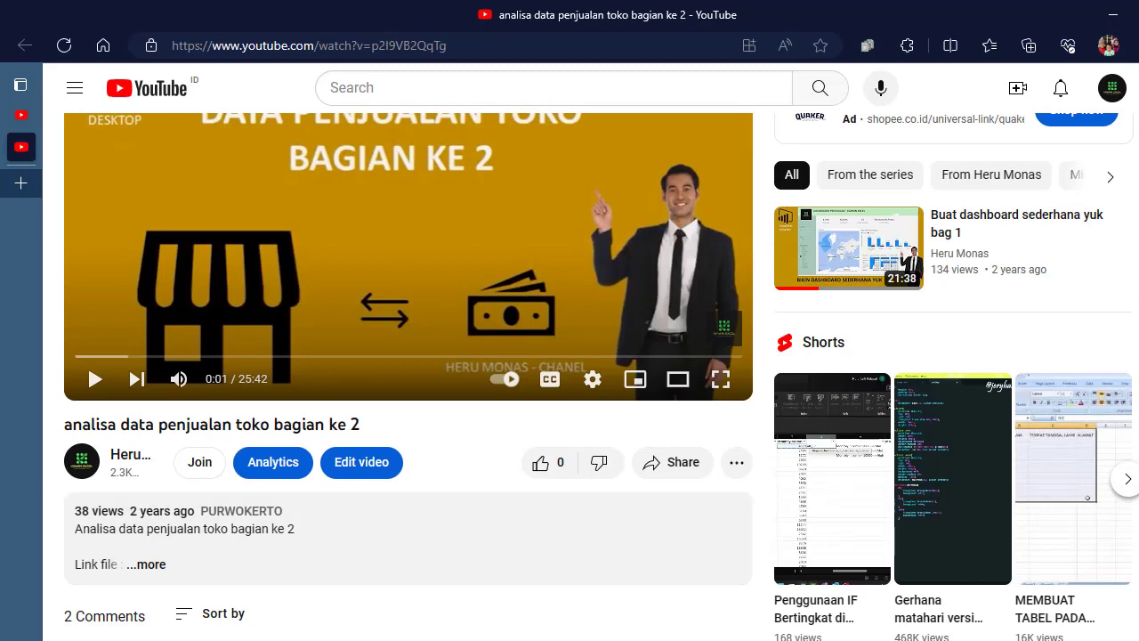
scroll(410, 373, down, 4)
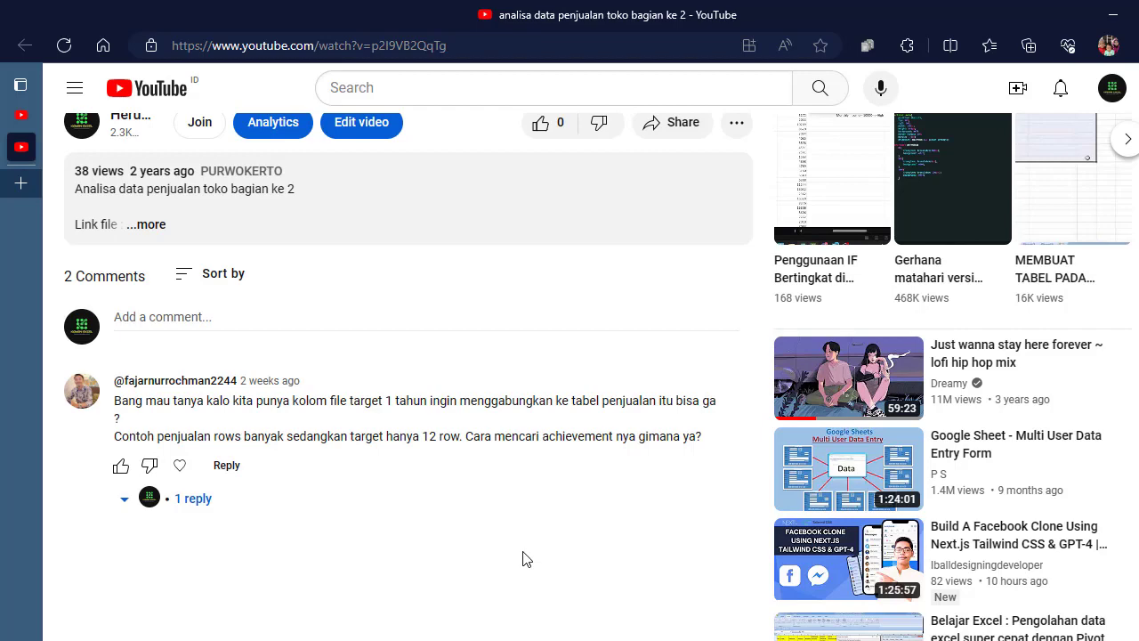
click(623, 639)
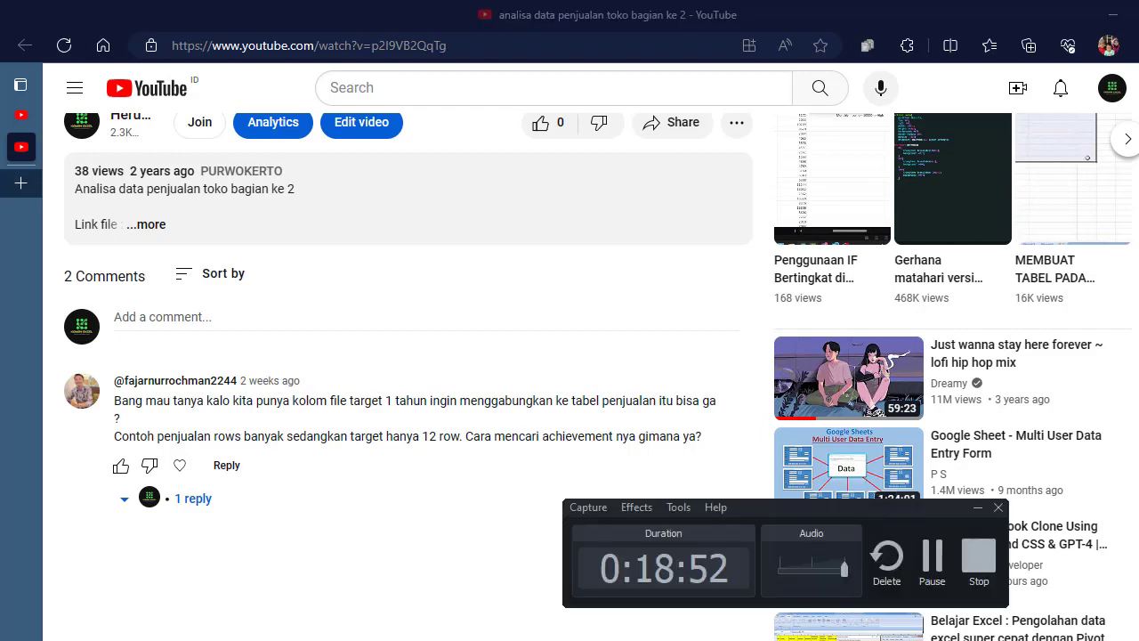
click(1112, 575)
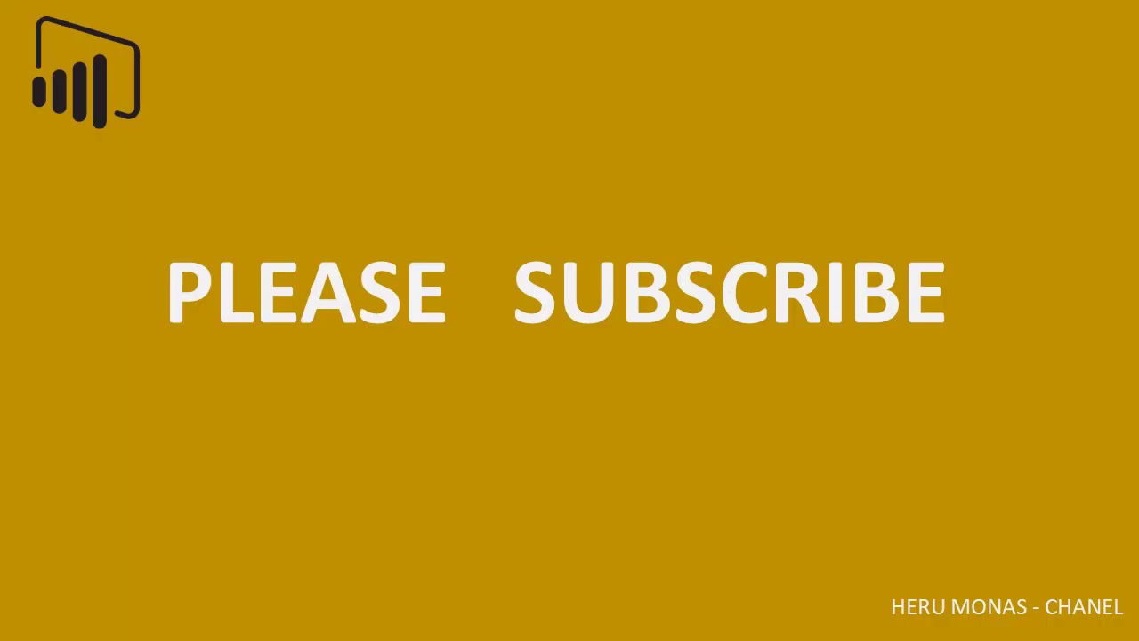